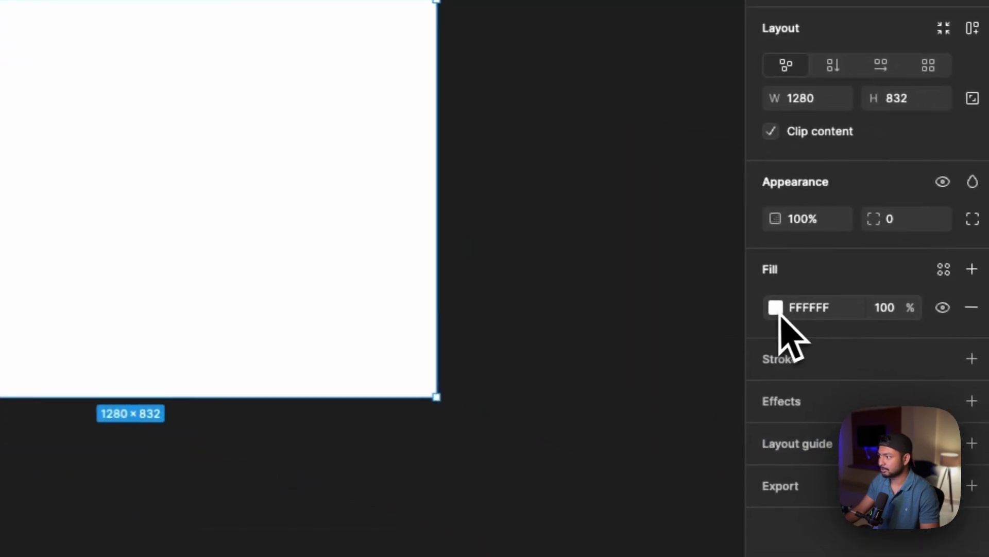
Step: Change the MacBook Air - 1 frame's fill to near-black 0E0E0E
{"action": "left_click", "coordinate": [775, 308]}
{"action": "left_click_drag", "start_coordinate": [512, 327], "coordinate": [522, 507]}
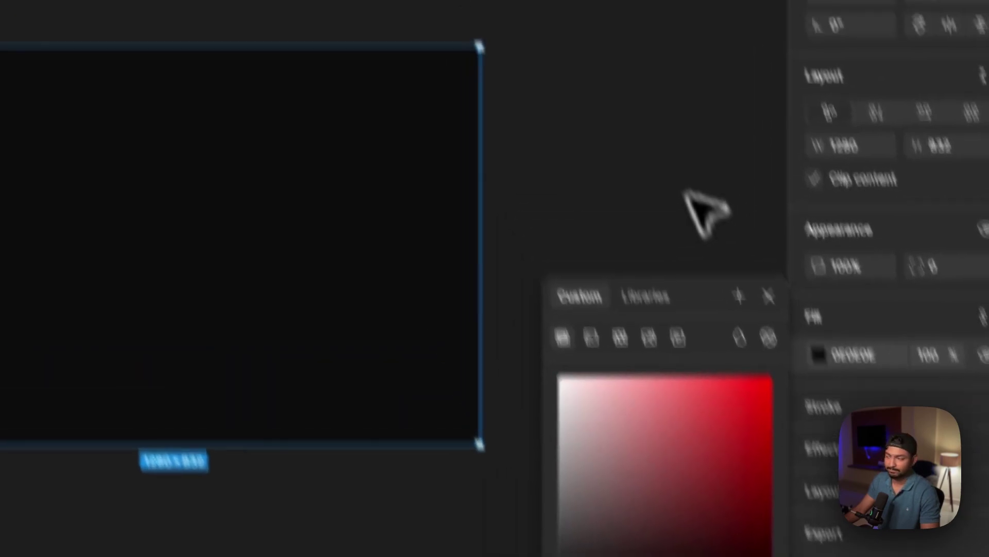
{"action": "left_click", "coordinate": [639, 74]}
{"action": "left_click", "coordinate": [263, 226]}
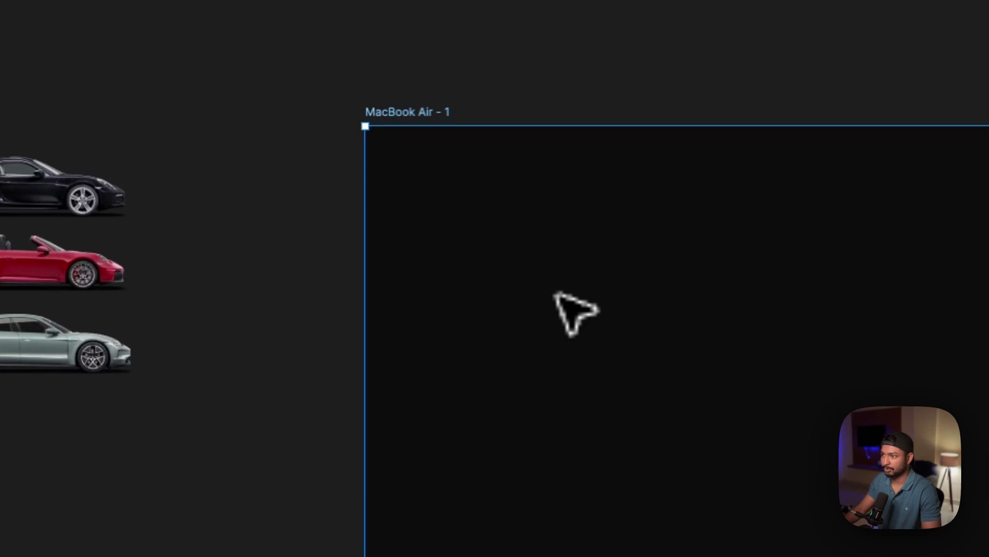
Step: Add a text layer reading MENU in the frame's upper left area
{"action": "key", "text": "l"}
{"action": "left_click_drag", "start_coordinate": [529, 389], "coordinate": [529, 291]}
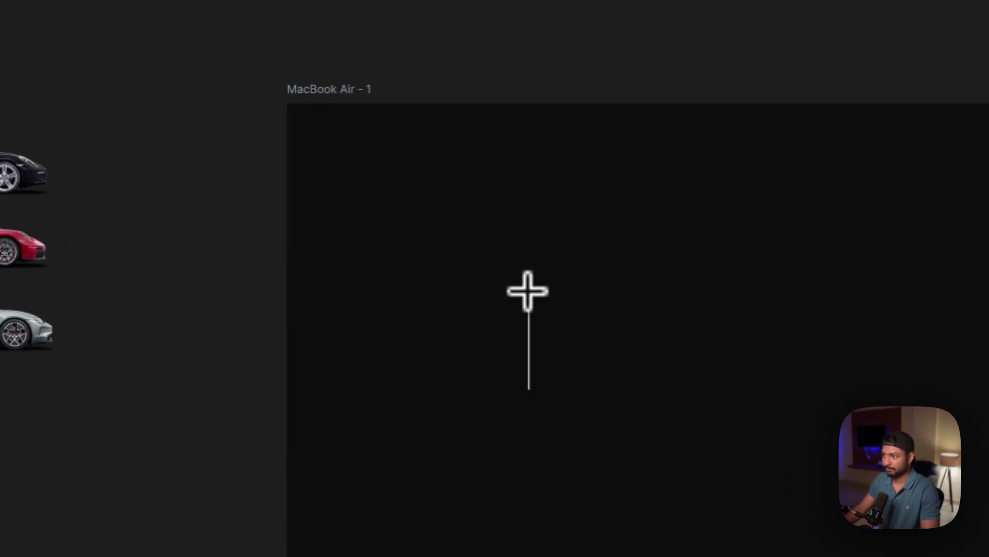
{"action": "type", "text": "Men"}
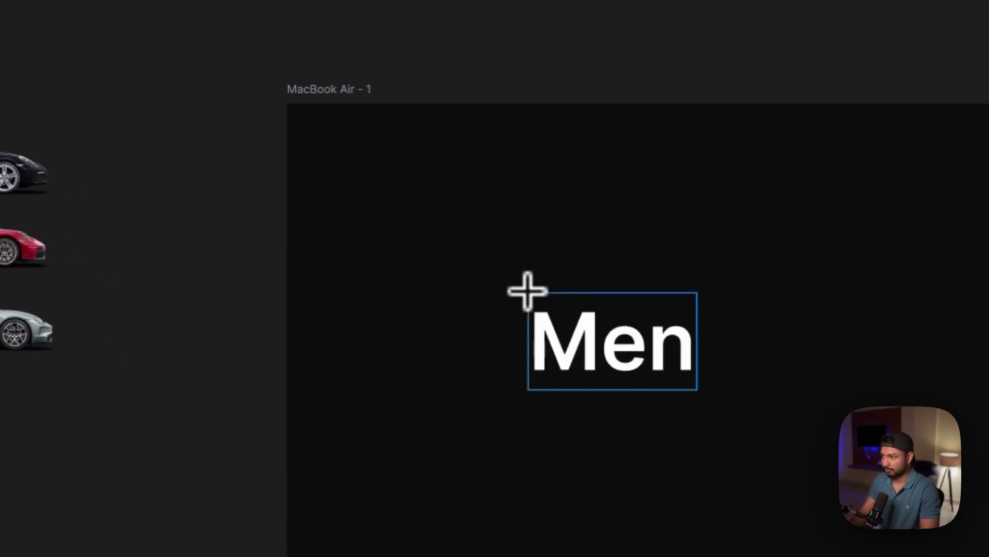
{"action": "key", "text": "BackSpace"}
{"action": "key", "text": "BackSpace"}
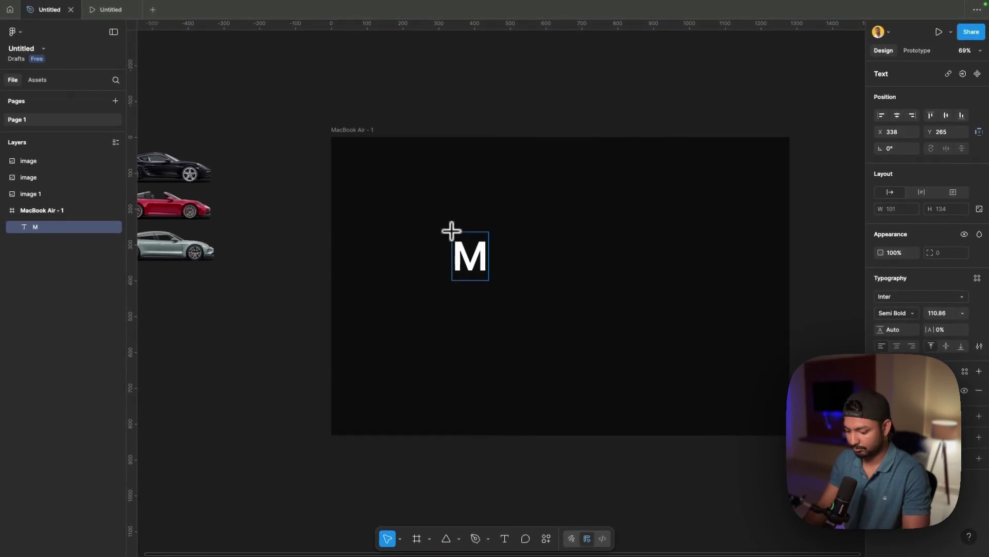
{"action": "type", "text": "ENU"}
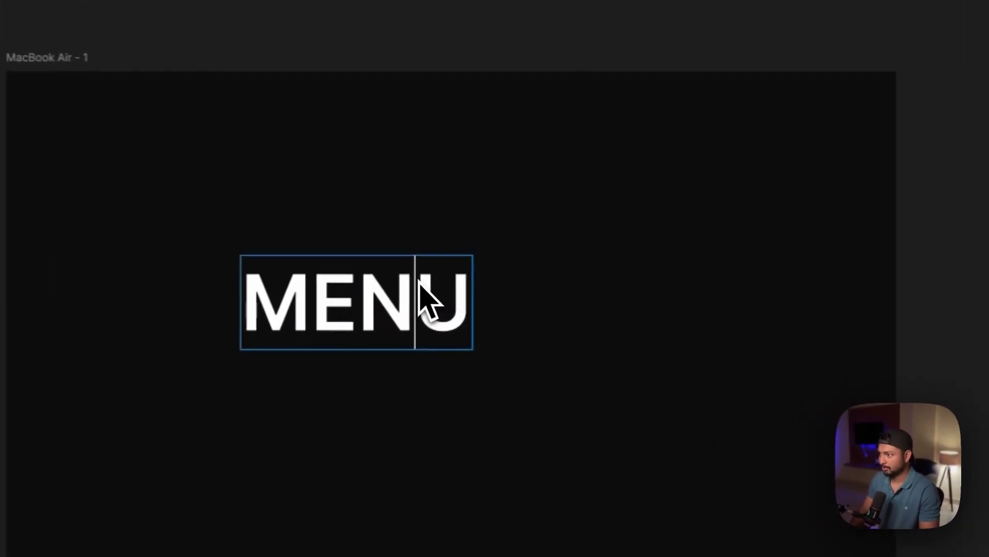
Step: Set the MENU text's font size to 16 and move it near the frame's upper left corner
{"action": "key", "text": "ctrl+a"}
{"action": "left_click", "coordinate": [950, 238]}
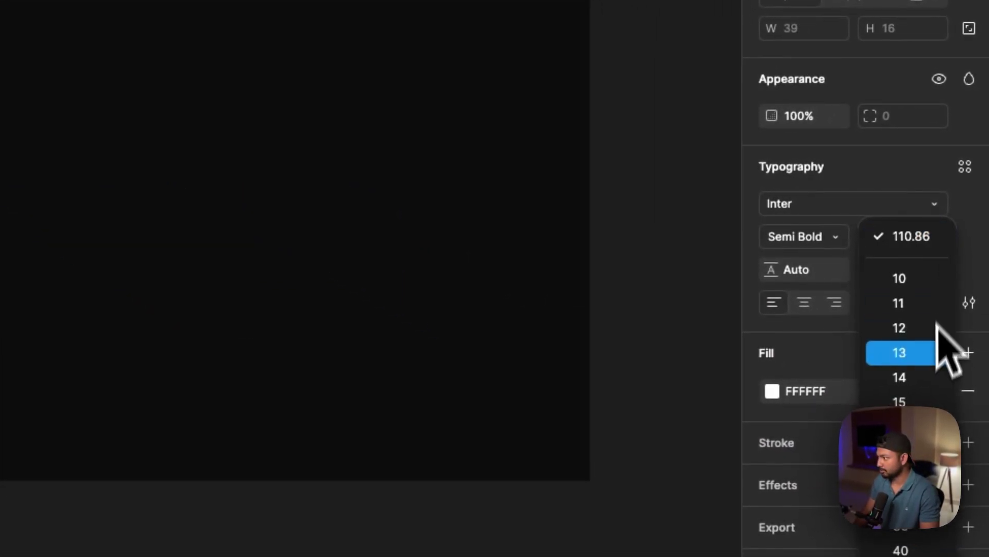
{"action": "left_click", "coordinate": [898, 426]}
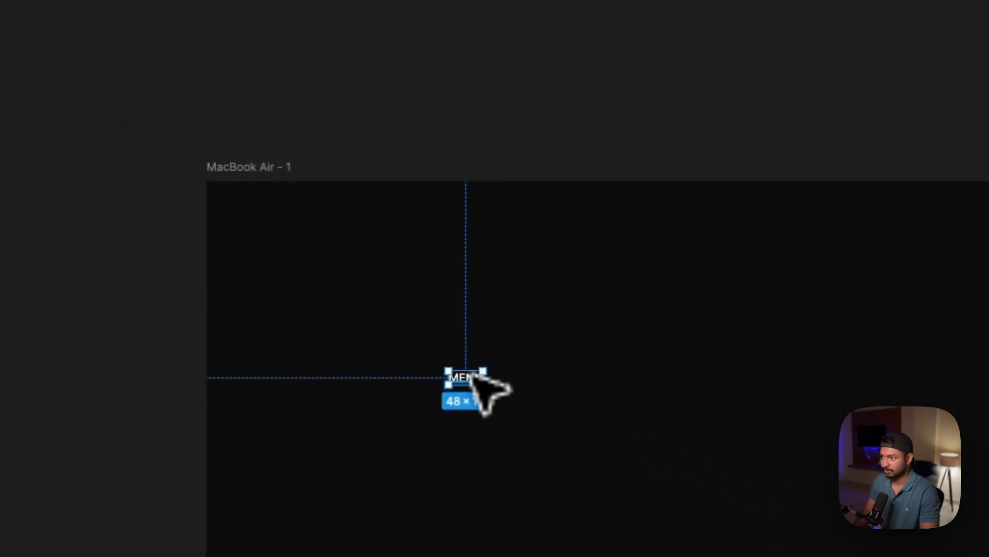
{"action": "left_click_drag", "start_coordinate": [469, 377], "coordinate": [316, 271]}
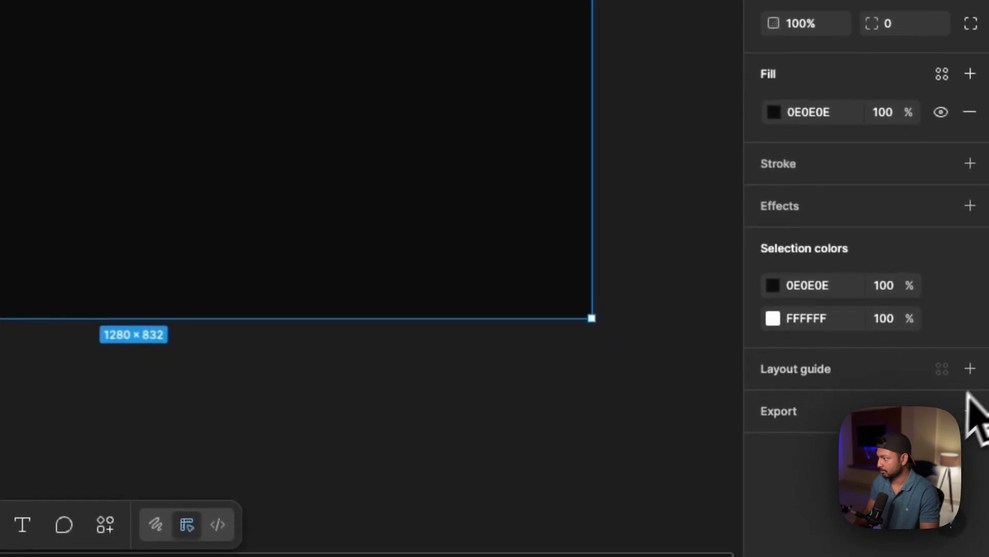
Step: Add a 5-column layout guide with a margin of 100 to the frame and align the MENU text with the first column's left edge
{"action": "left_click", "coordinate": [969, 365]}
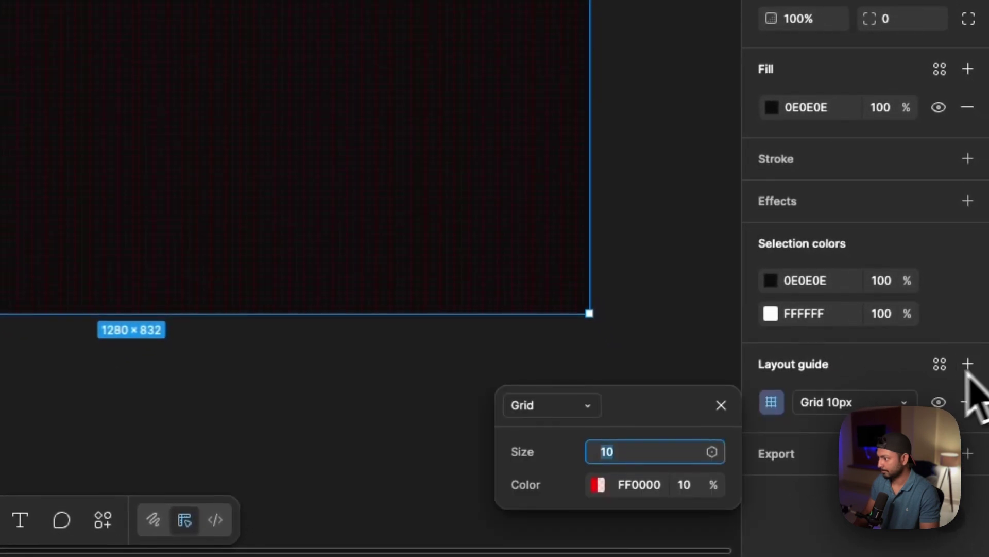
{"action": "left_click", "coordinate": [593, 408]}
{"action": "left_click", "coordinate": [585, 427]}
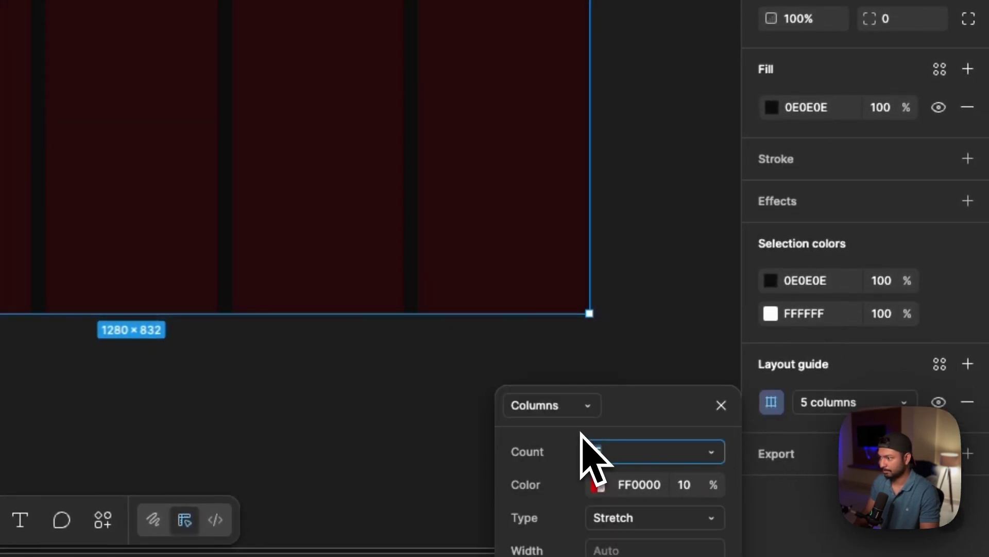
{"action": "left_click_drag", "start_coordinate": [641, 412], "coordinate": [639, 203]}
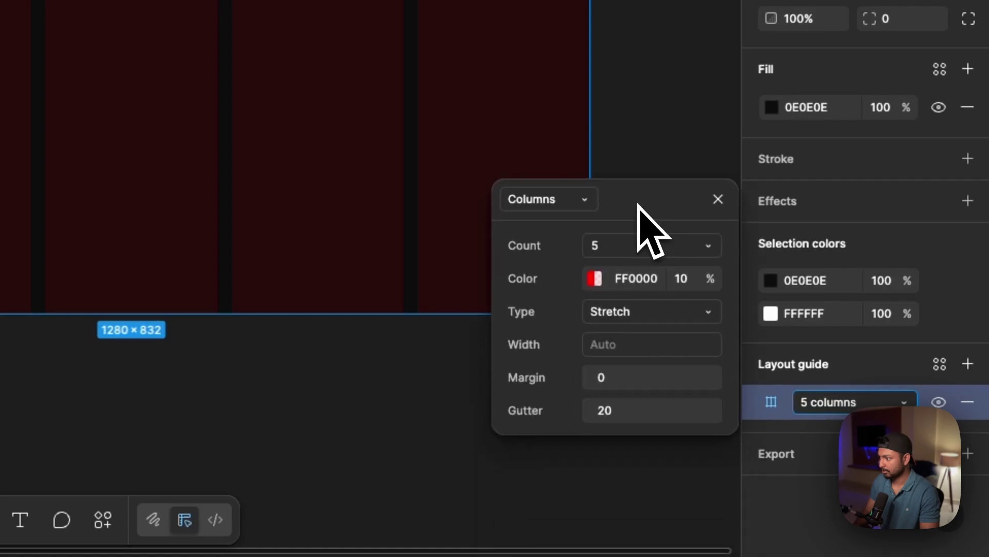
{"action": "left_click", "coordinate": [611, 382]}
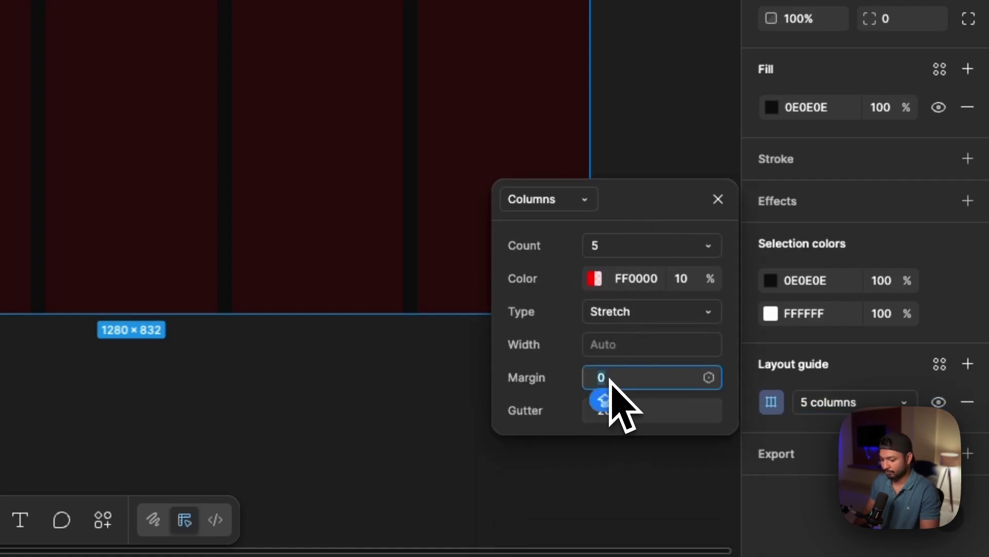
{"action": "type", "text": "100"}
{"action": "key", "text": "Return"}
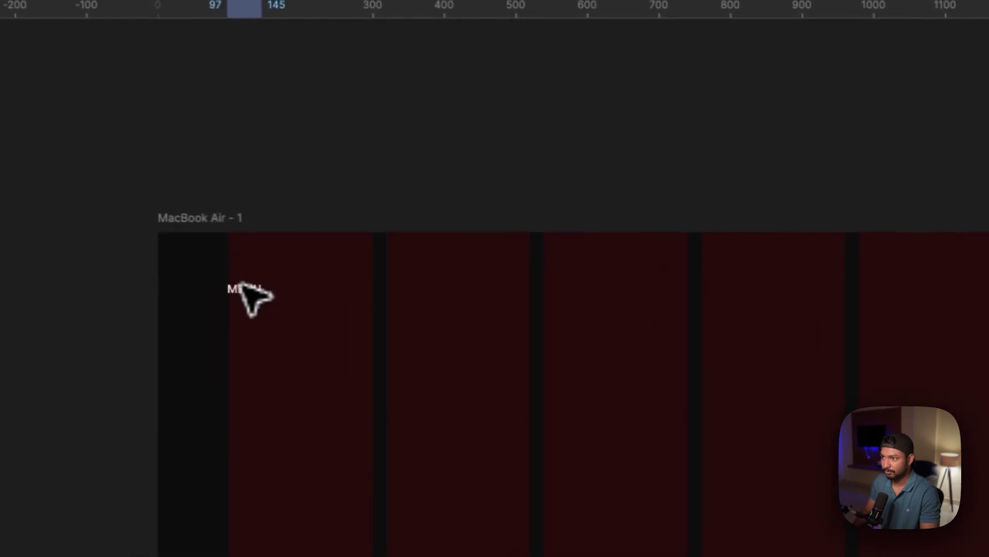
{"action": "left_click", "coordinate": [462, 290]}
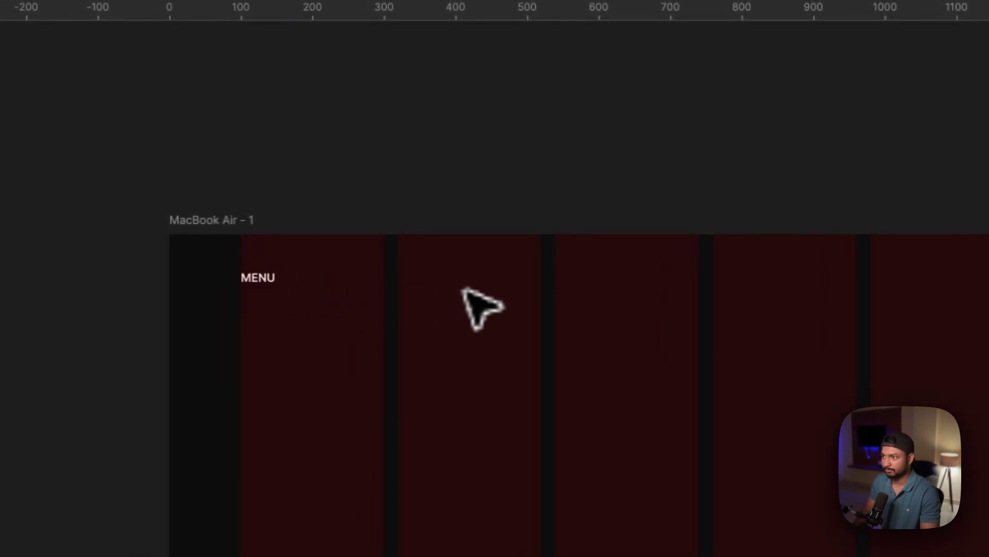
Step: Find a search icon with the Iconify plugin and import it as a frame at size 30 in #fff
{"action": "scroll", "coordinate": [472, 290], "scroll_direction": "right", "scroll_amount": 3}
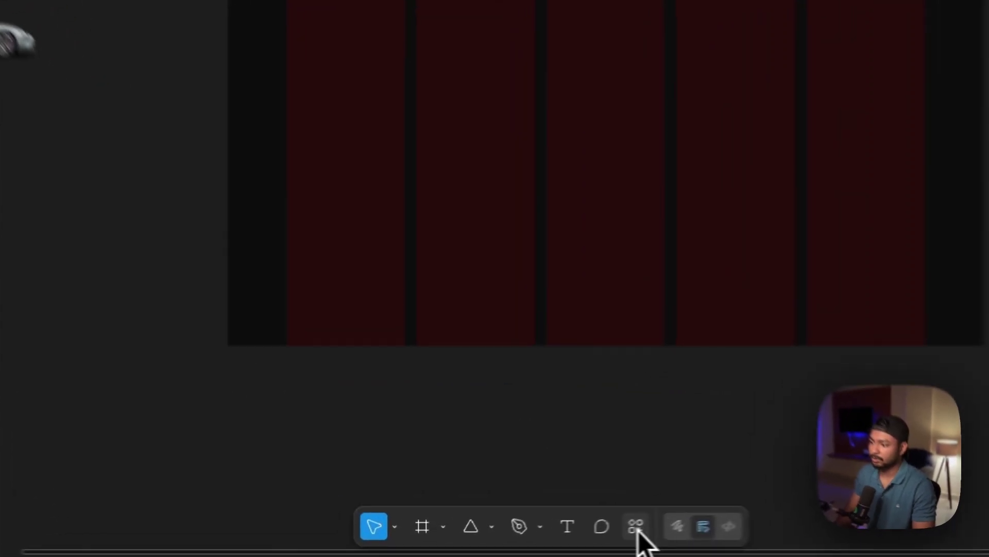
{"action": "left_click", "coordinate": [546, 537]}
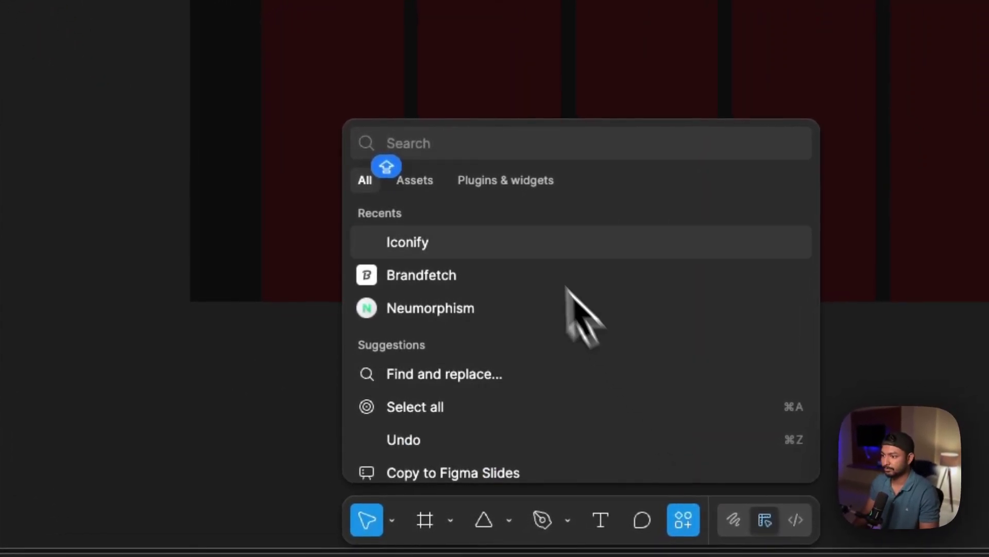
{"action": "left_click", "coordinate": [514, 189]}
{"action": "left_click", "coordinate": [452, 222]}
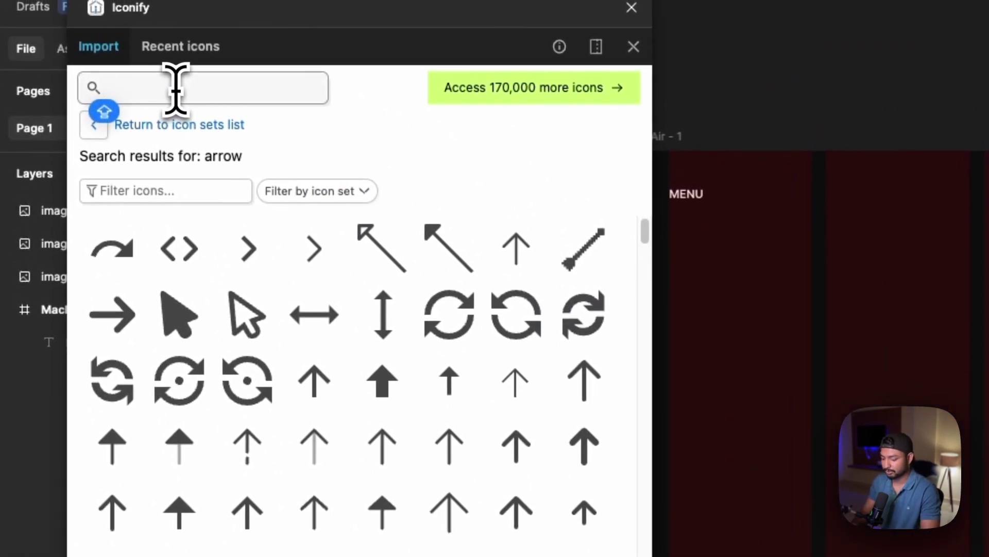
{"action": "type", "text": "SEARCH"}
{"action": "key", "text": "Return"}
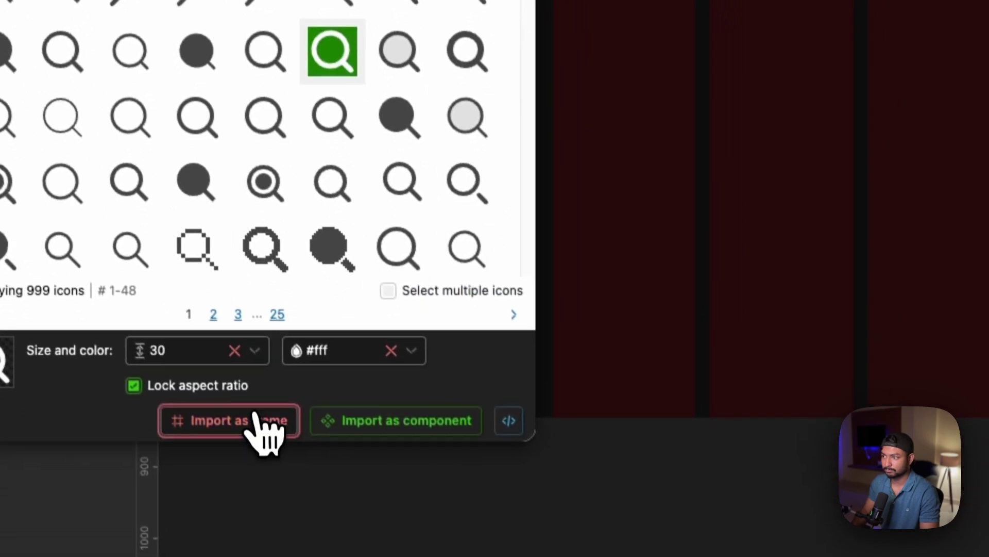
{"action": "left_click", "coordinate": [265, 431]}
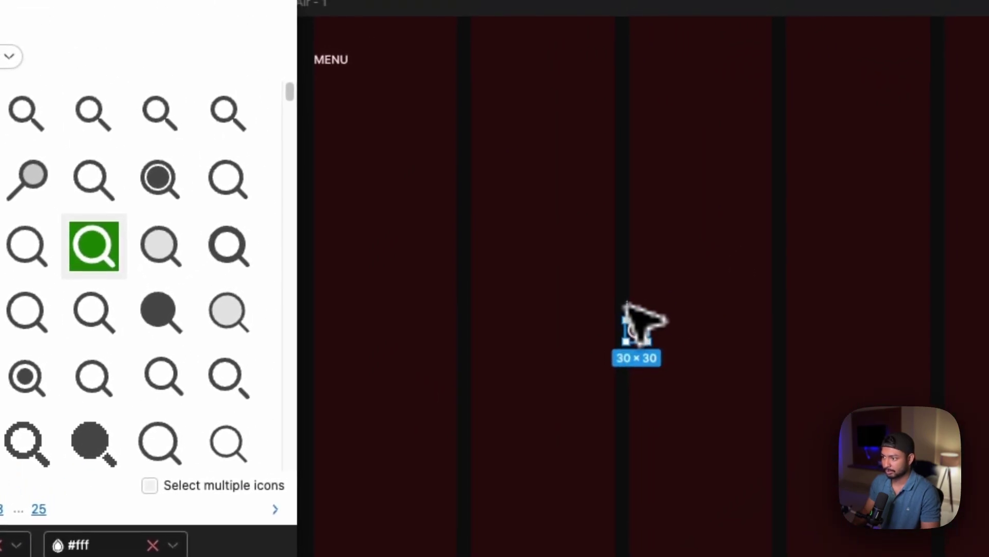
Step: Place a second copy of the search icon beside the first and replace it with Iconify's outlined person-support icon
{"action": "left_click_drag", "start_coordinate": [755, 234], "coordinate": [837, 227]}
{"action": "left_click_drag", "start_coordinate": [742, 317], "coordinate": [740, 322]}
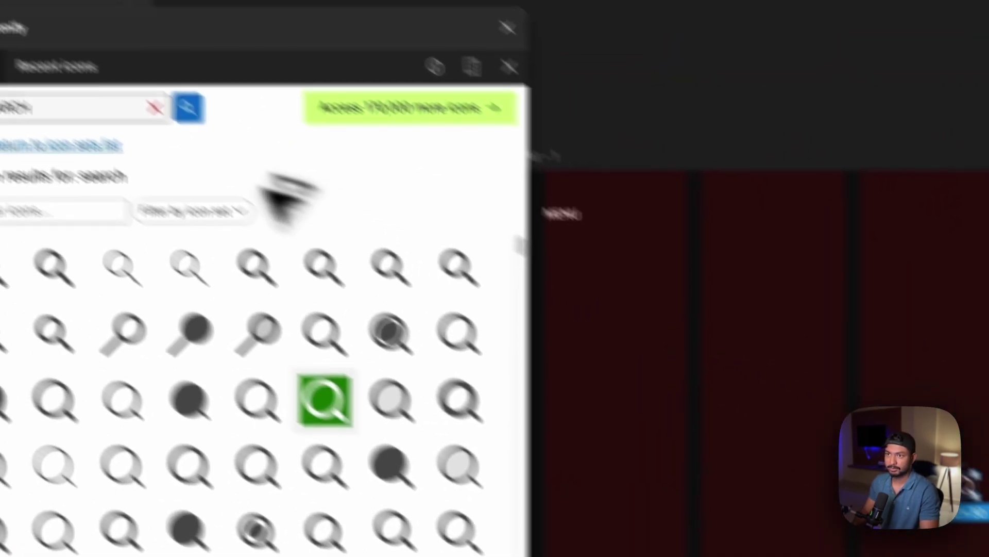
{"action": "double_click", "coordinate": [160, 186]}
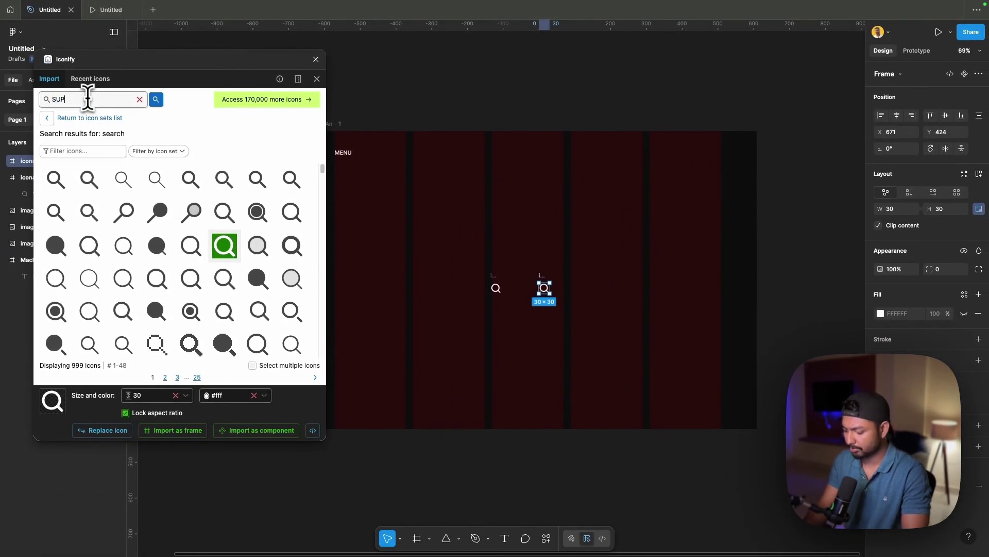
{"action": "key", "text": "Return"}
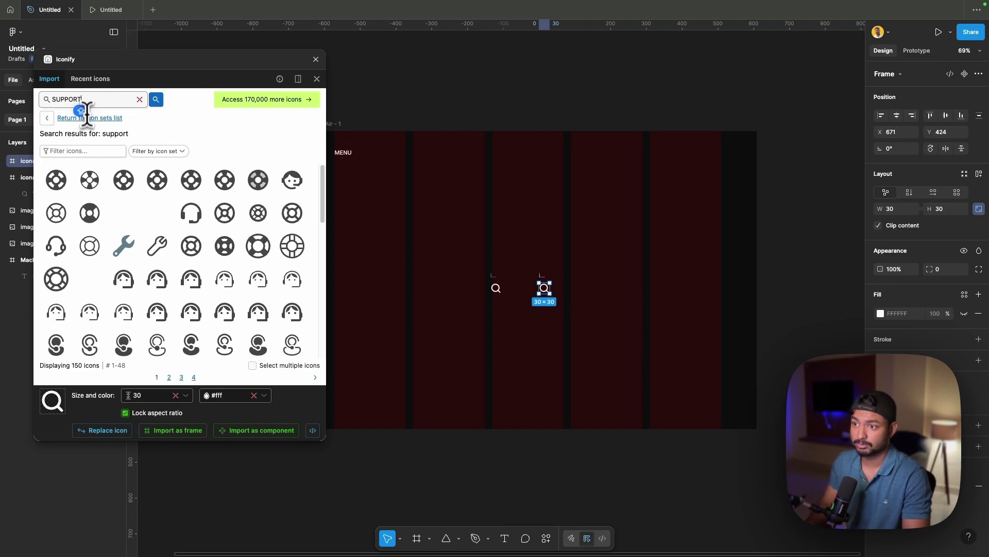
{"action": "scroll", "coordinate": [207, 243], "scroll_direction": "down", "scroll_amount": 1}
{"action": "left_click", "coordinate": [225, 305]}
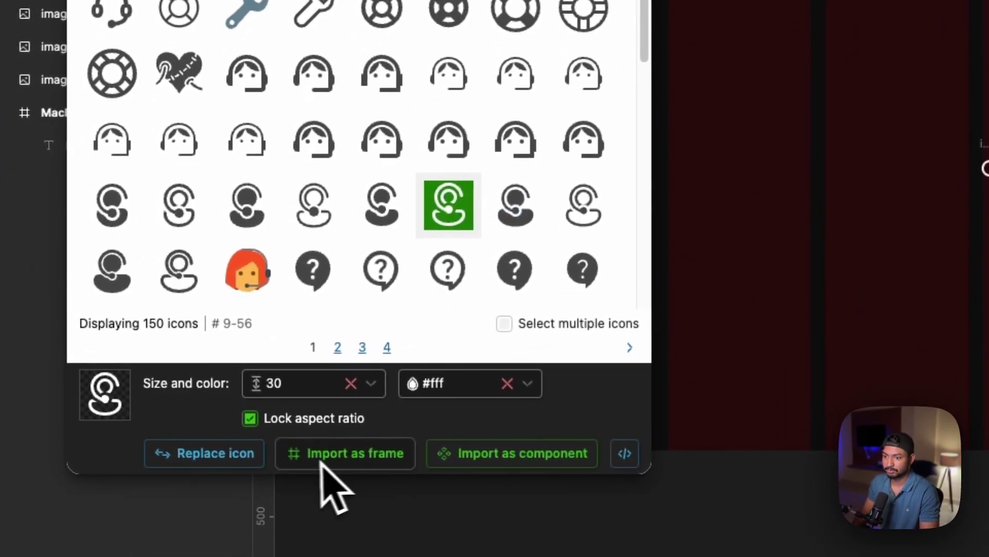
{"action": "left_click", "coordinate": [232, 455]}
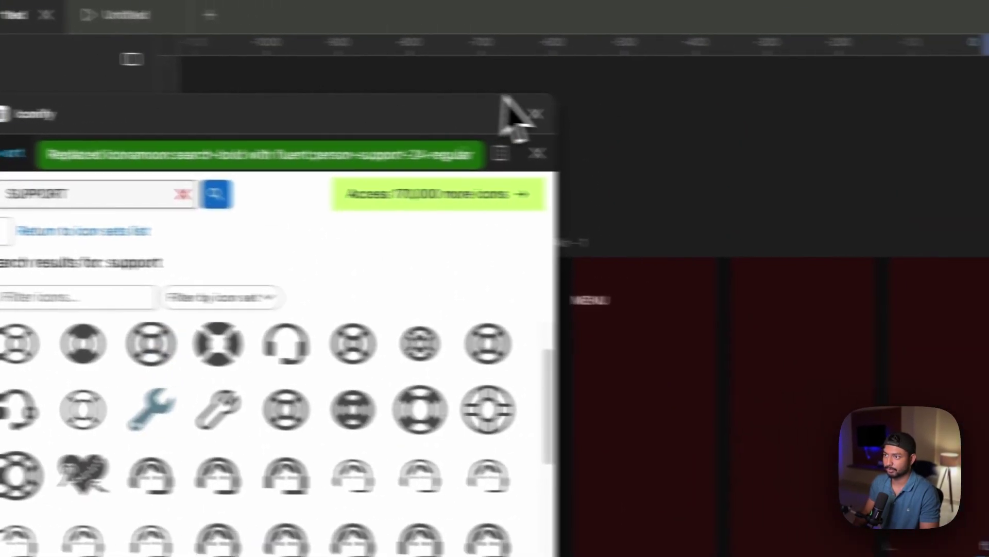
{"action": "left_click", "coordinate": [536, 113]}
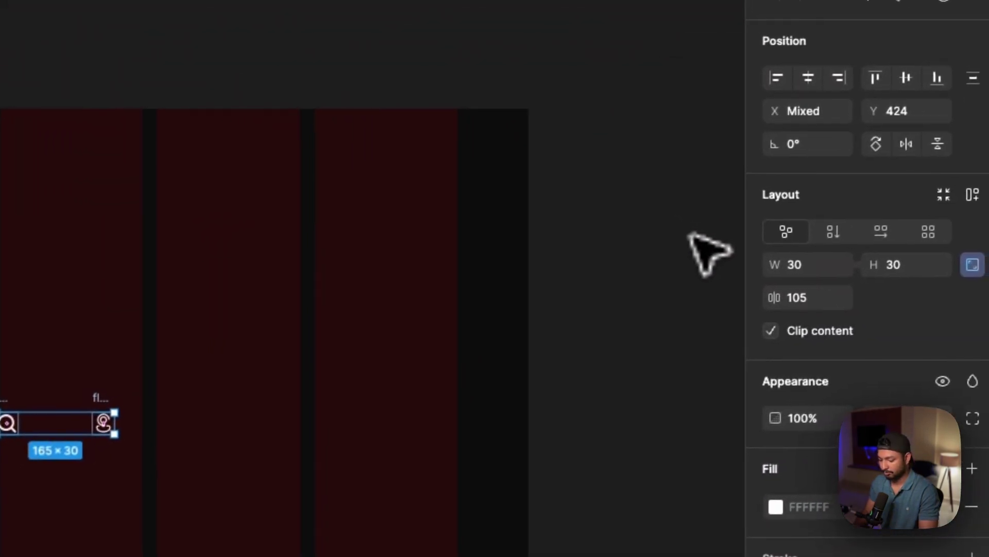
Step: Wrap both icons in a horizontal auto layout with a gap of 20 and hugging width, and place it at the last column's upper right edge
{"action": "key", "text": "shift+a"}
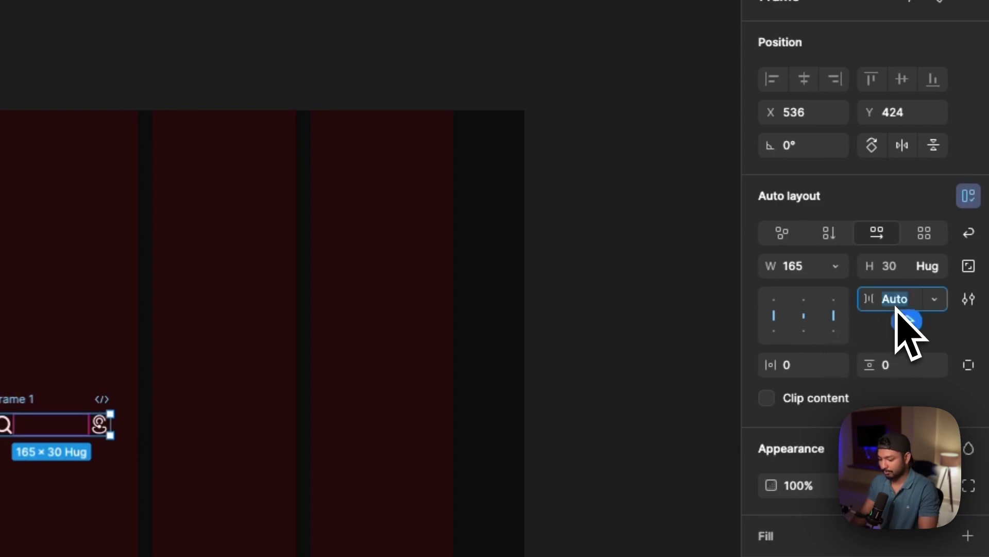
{"action": "type", "text": "0"}
{"action": "key", "text": "Return"}
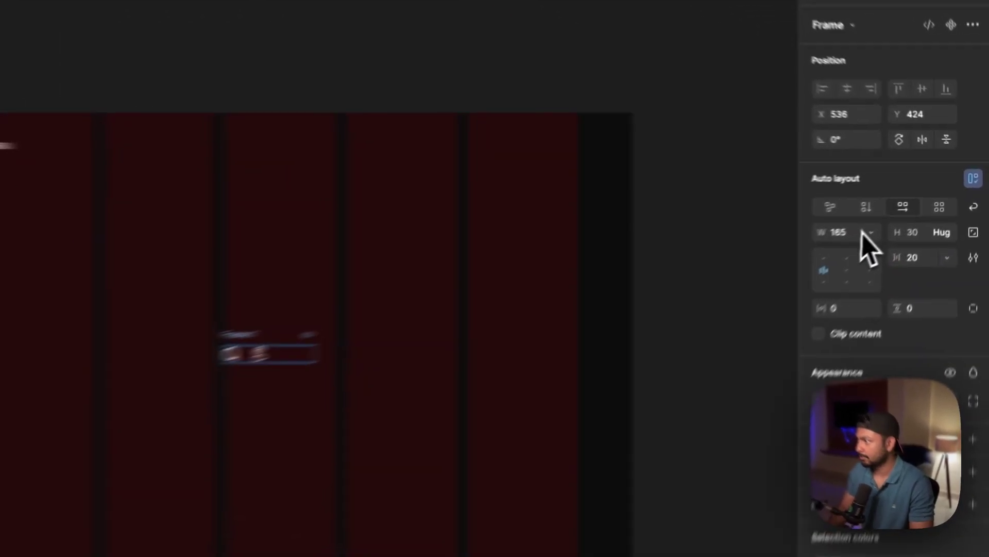
{"action": "left_click", "coordinate": [913, 208]}
{"action": "left_click", "coordinate": [917, 218]}
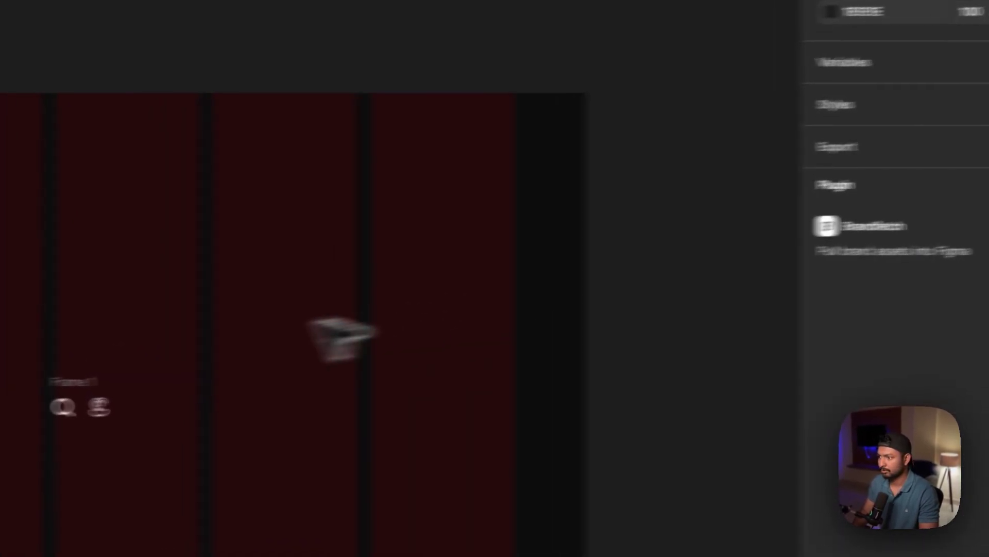
{"action": "left_click_drag", "start_coordinate": [26, 388], "coordinate": [440, 138]}
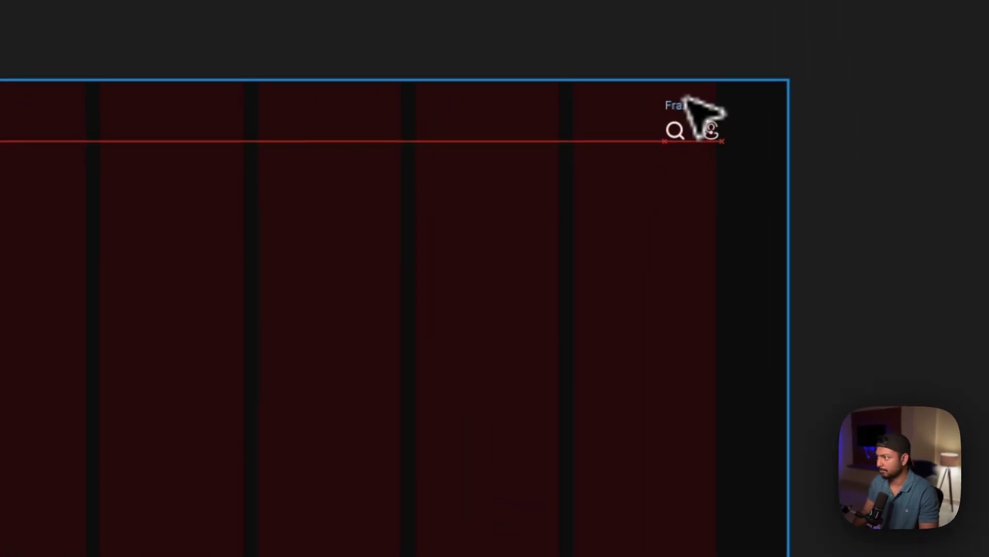
{"action": "left_click_drag", "start_coordinate": [688, 98], "coordinate": [666, 91]}
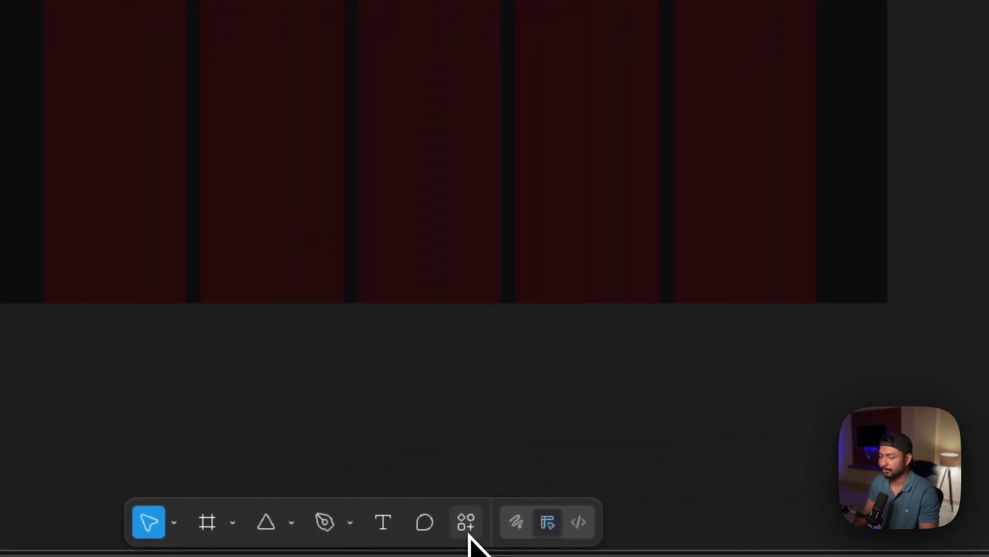
Step: Insert the Porsche crest logo into the frame using the Brandfetch plugin
{"action": "left_click", "coordinate": [465, 531]}
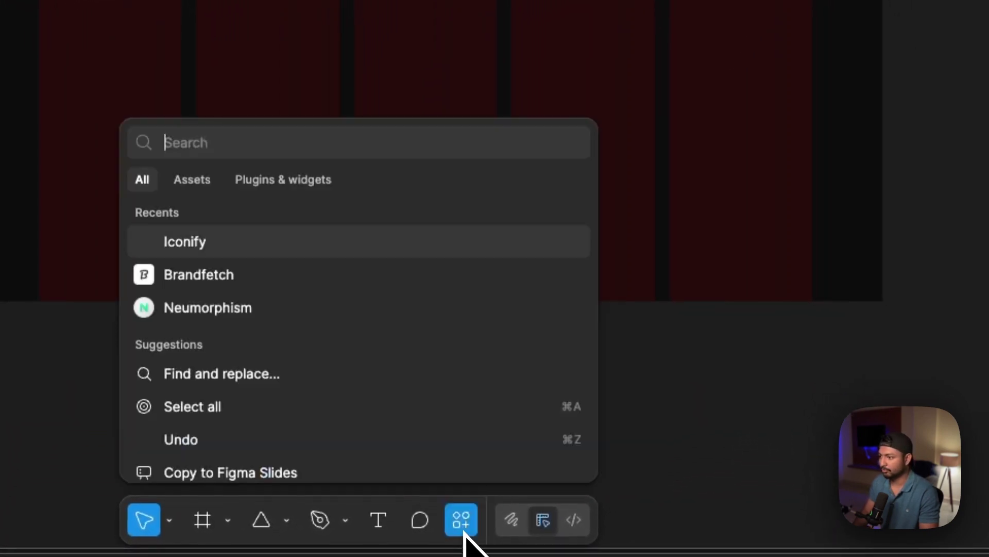
{"action": "left_click", "coordinate": [280, 185]}
{"action": "left_click", "coordinate": [250, 250]}
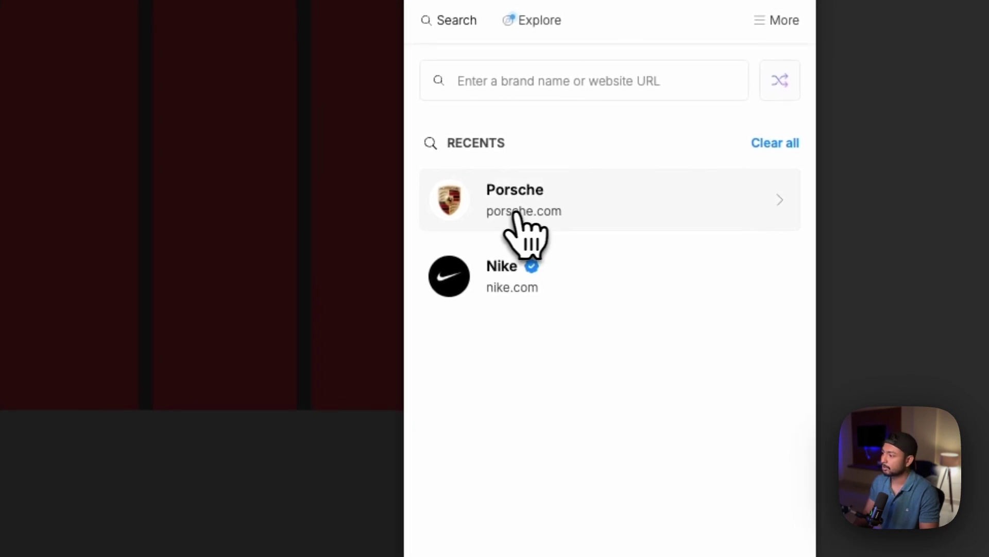
{"action": "left_click", "coordinate": [541, 214]}
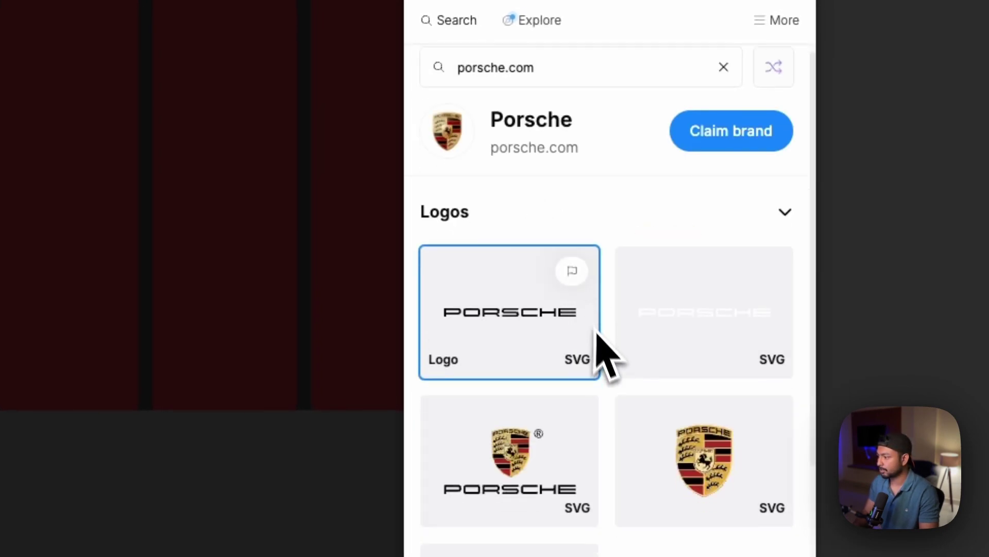
{"action": "scroll", "coordinate": [619, 361], "scroll_direction": "down", "scroll_amount": 4}
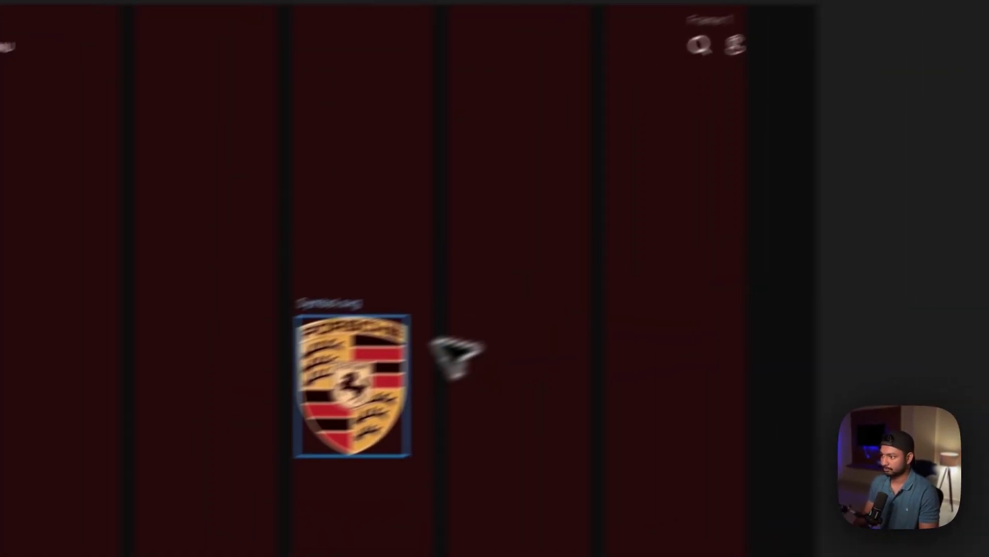
Step: Move the Symbol.svg crest and the Frame 1 icon group into the MacBook Air - 1 frame in the layer hierarchy
{"action": "left_click", "coordinate": [527, 315]}
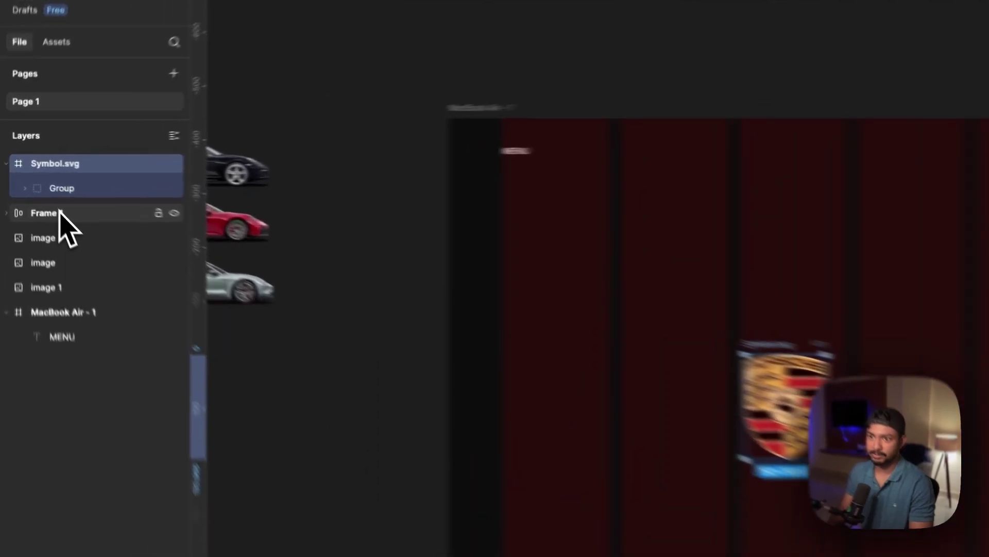
{"action": "left_click", "coordinate": [40, 194]}
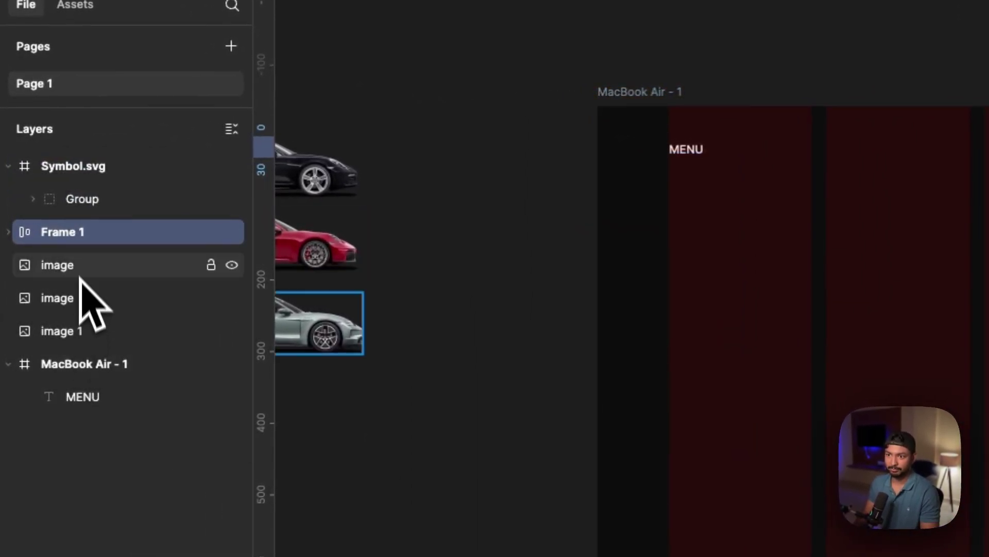
{"action": "left_click", "coordinate": [53, 181], "text": "shift"}
{"action": "left_click_drag", "start_coordinate": [54, 246], "coordinate": [59, 372]}
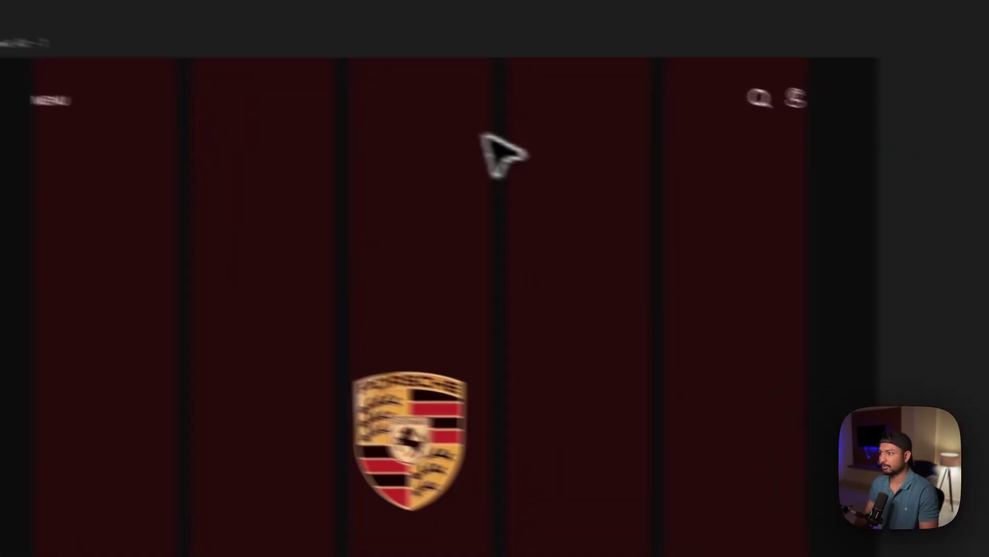
Step: Scale the Porsche crest down proportionally to a width of 40
{"action": "left_click", "coordinate": [318, 370]}
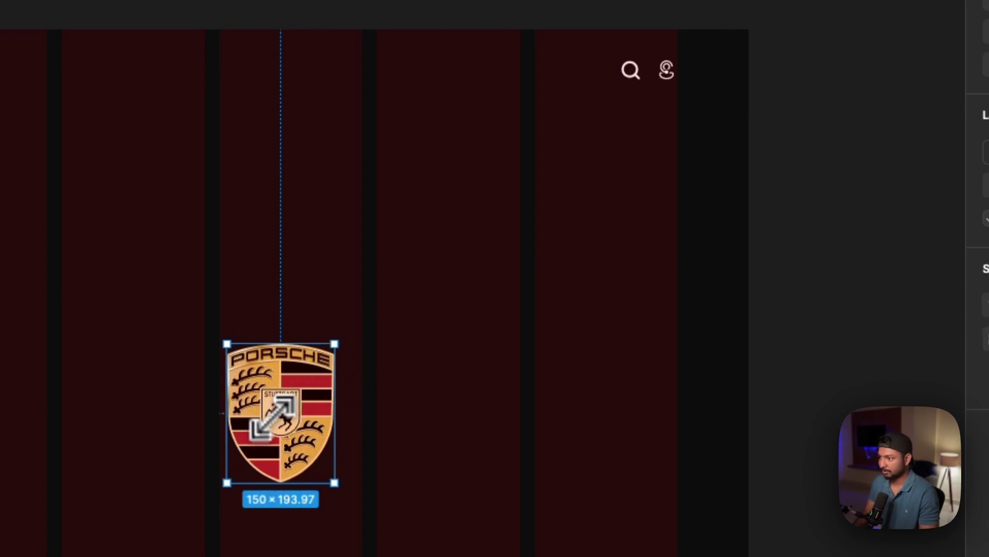
{"action": "left_click_drag", "start_coordinate": [273, 416], "coordinate": [276, 415]}
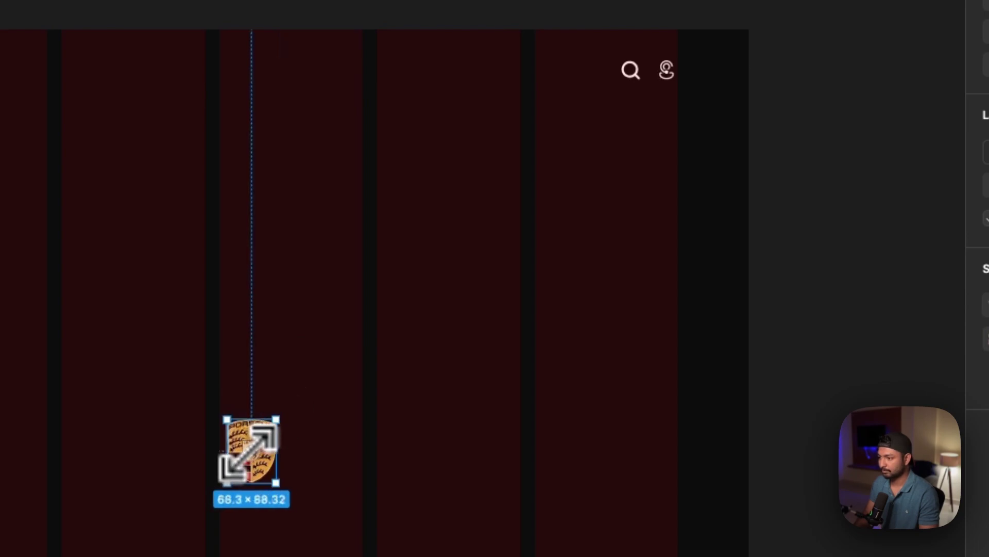
{"action": "left_click_drag", "start_coordinate": [276, 418], "coordinate": [251, 452]}
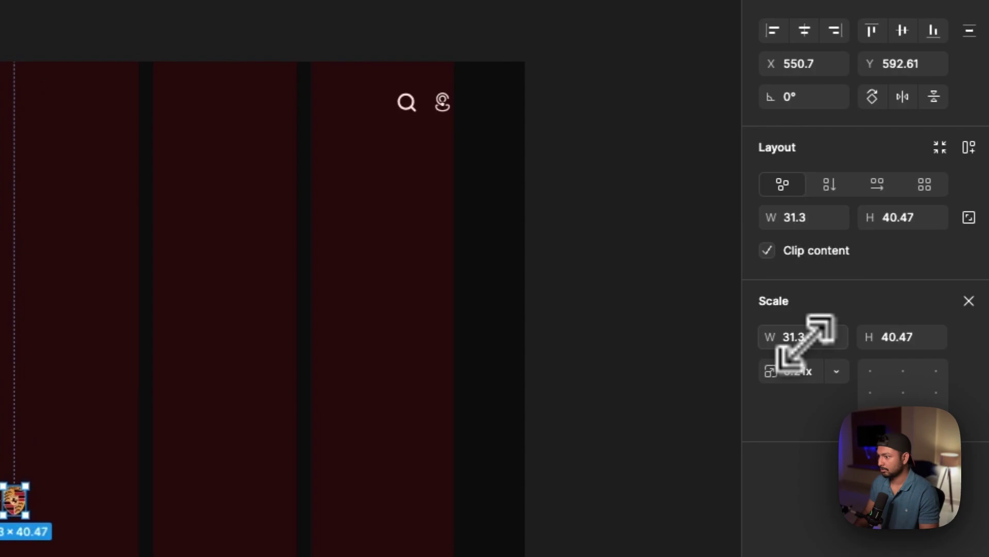
{"action": "left_click", "coordinate": [807, 341]}
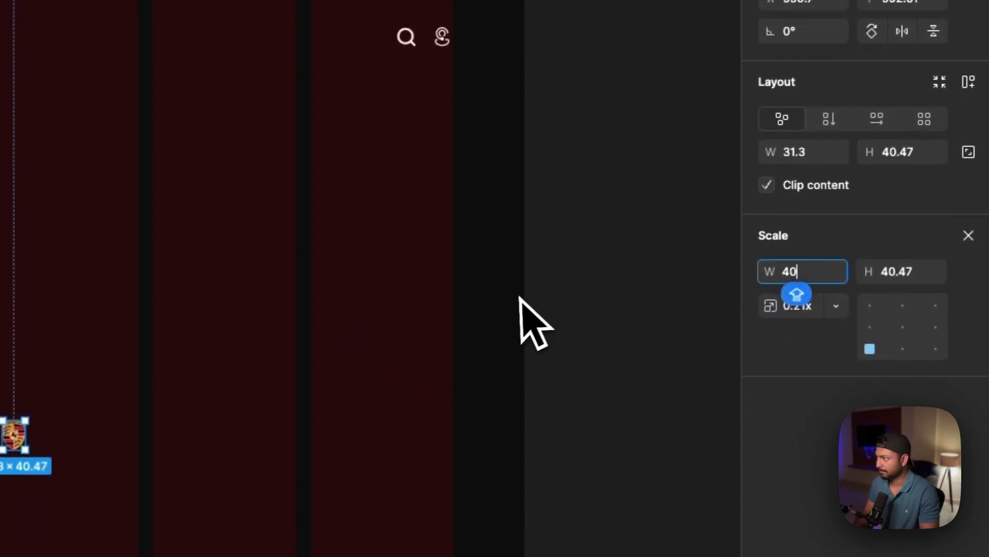
{"action": "key", "text": "Return"}
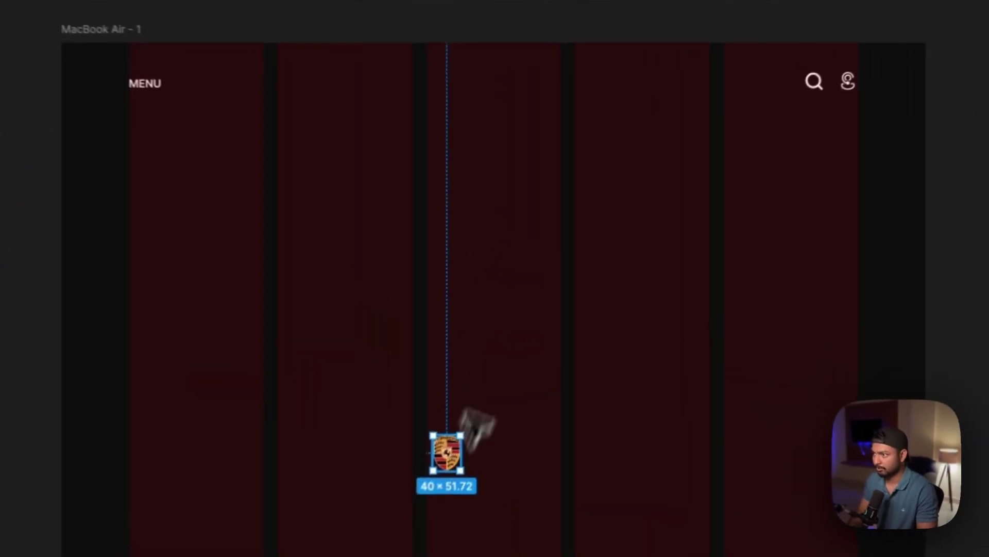
Step: Place the crest at the horizontal centre of the frame's header, vertically in line with the MENU text and icons
{"action": "left_click_drag", "start_coordinate": [497, 364], "coordinate": [537, 155]}
{"action": "left_click_drag", "start_coordinate": [514, 94], "coordinate": [493, 77]}
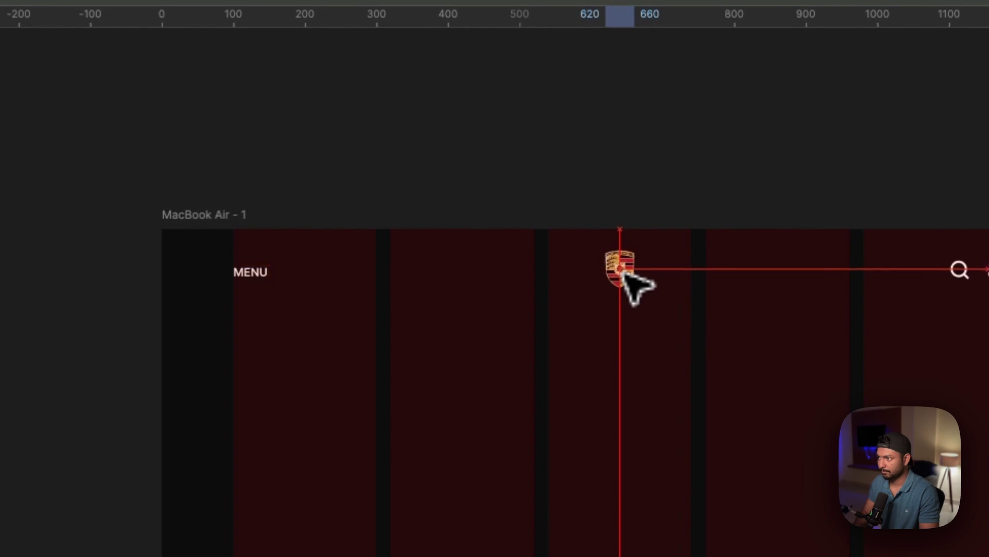
{"action": "left_click_drag", "start_coordinate": [626, 275], "coordinate": [626, 278]}
Step: Wrap the MENU text, the crest and the icon group together in one auto layout row
{"action": "left_click", "coordinate": [256, 275], "text": "shift"}
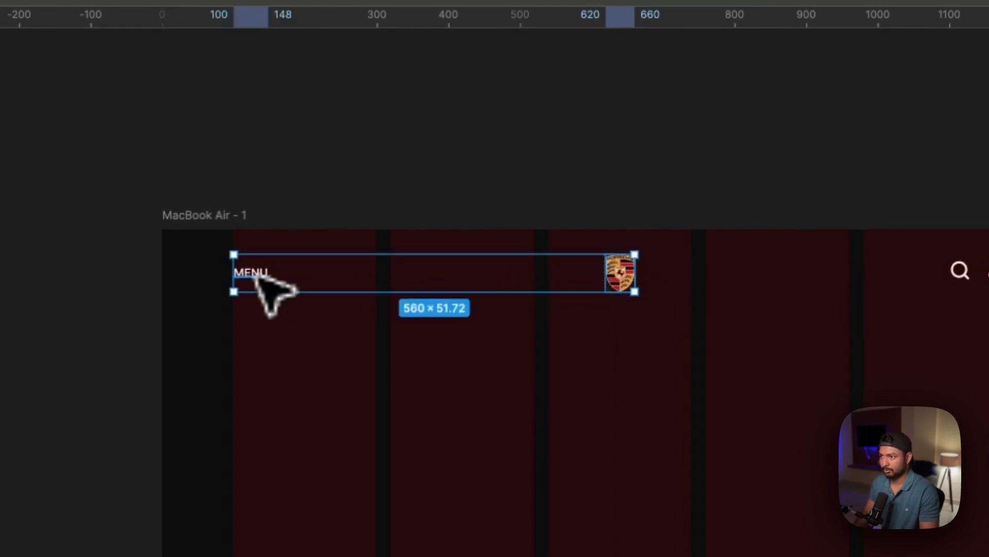
{"action": "left_click", "coordinate": [966, 276], "text": "shift"}
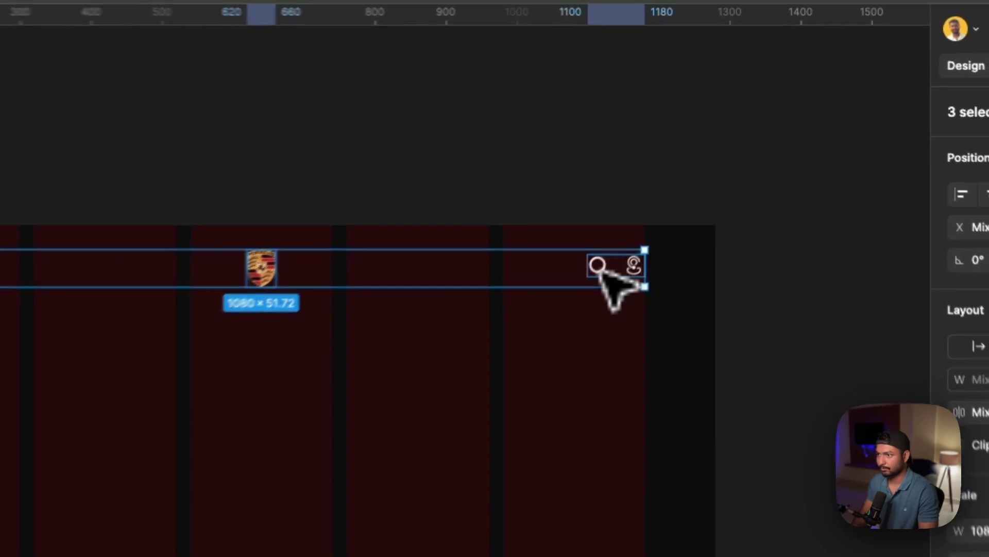
{"action": "key", "text": "shift+a"}
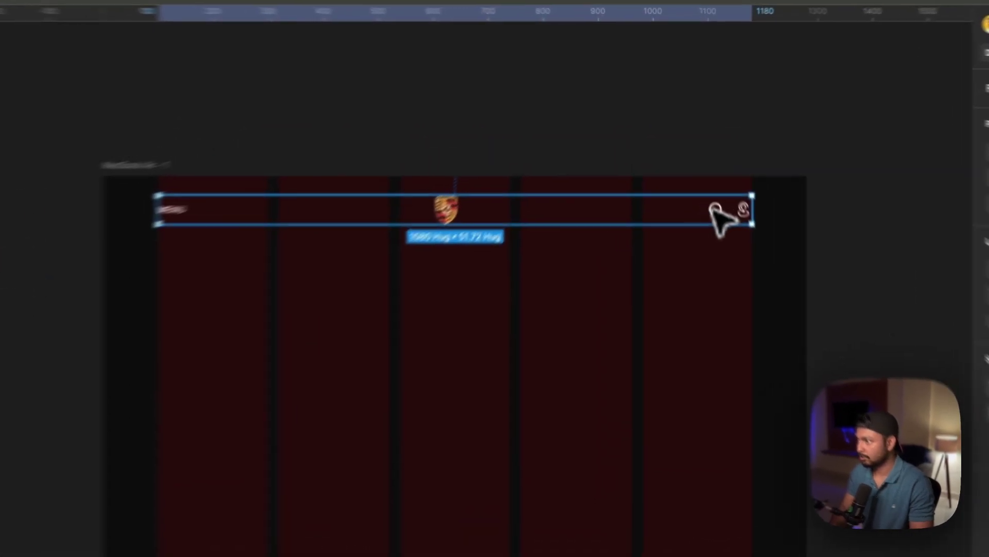
Step: Set the MENU text's width to 80 so it matches the icon group's width
{"action": "left_click", "coordinate": [718, 216]}
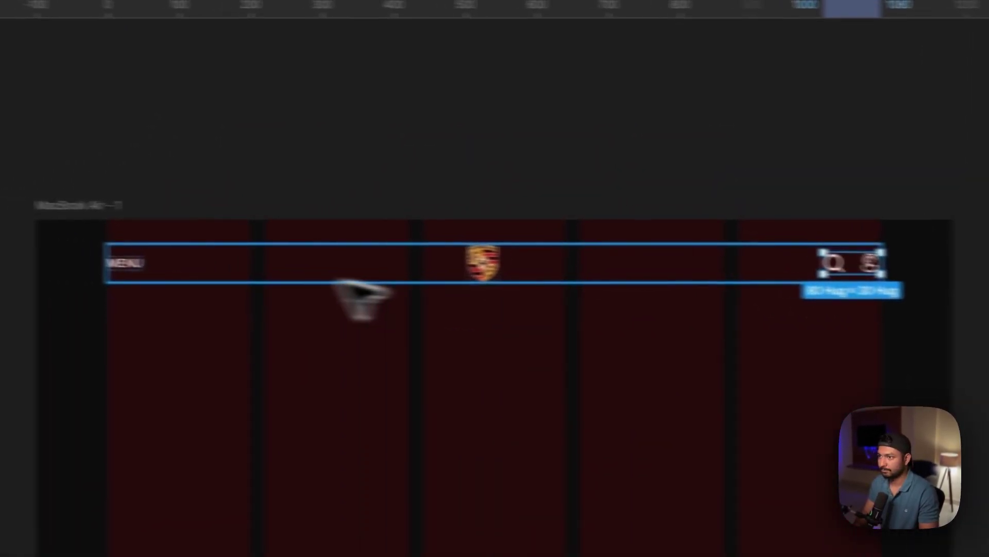
{"action": "left_click", "coordinate": [22, 259]}
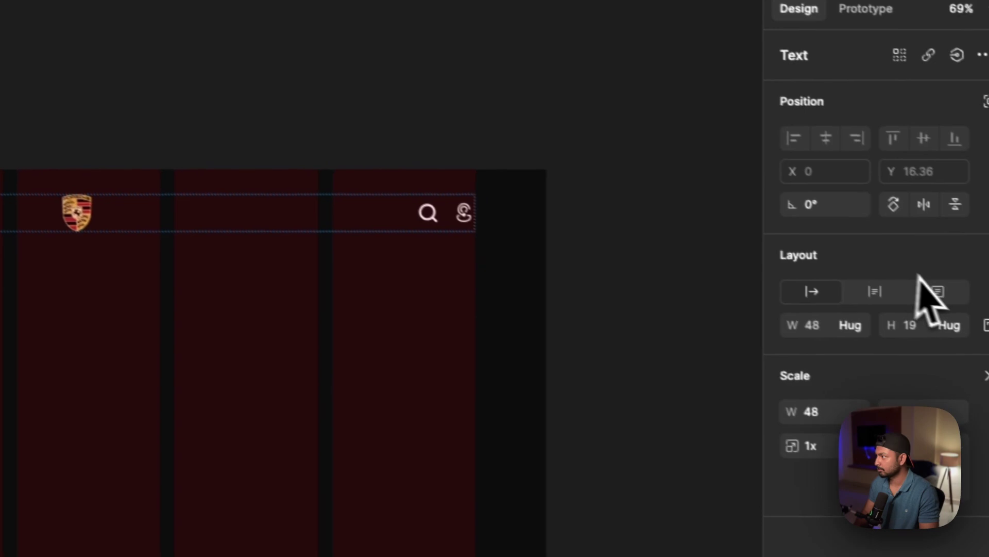
{"action": "left_click", "coordinate": [801, 316]}
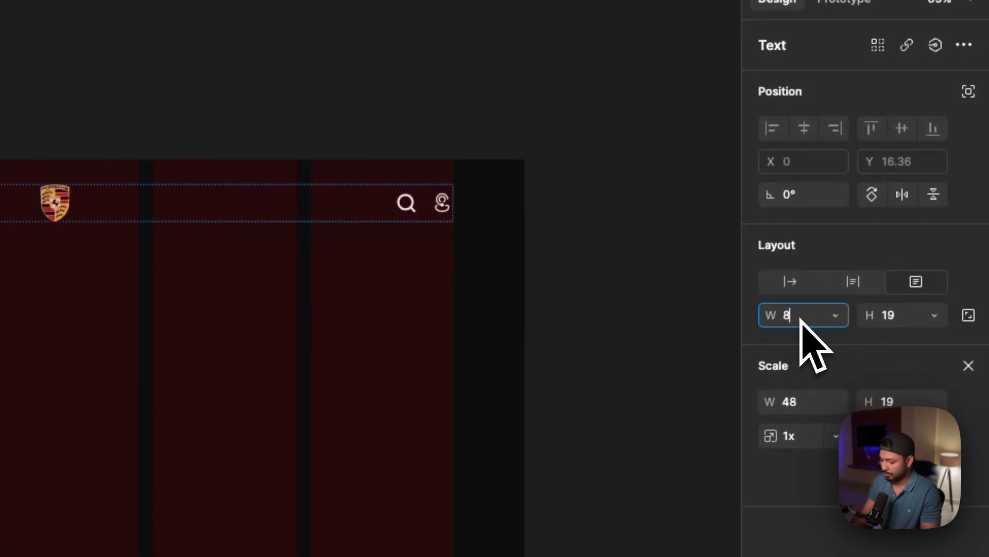
{"action": "type", "text": "80"}
{"action": "key", "text": "Return"}
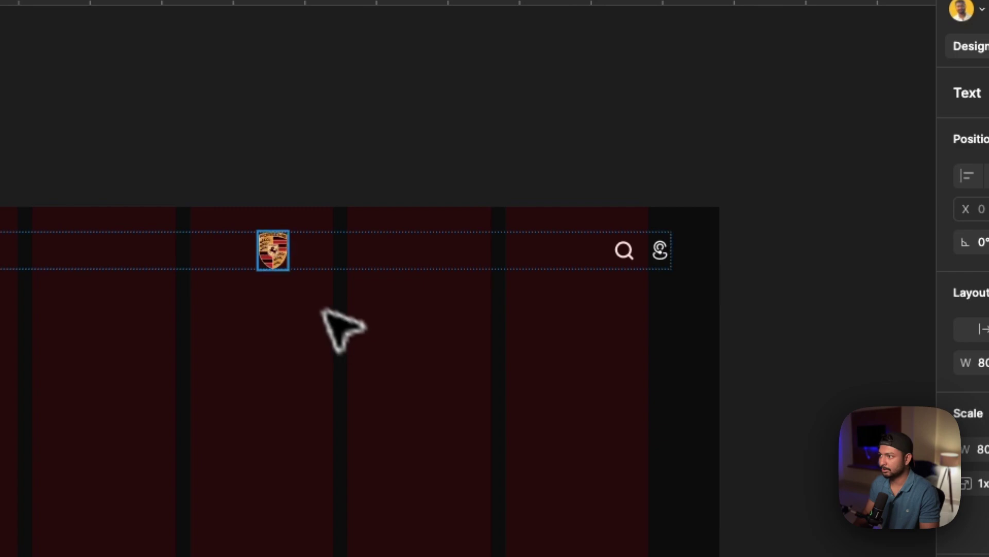
{"action": "key", "text": "Escape"}
Step: Resize the header row to 1080 wide, ending at the last column, and set its item spacing to Auto
{"action": "left_click", "coordinate": [313, 238]}
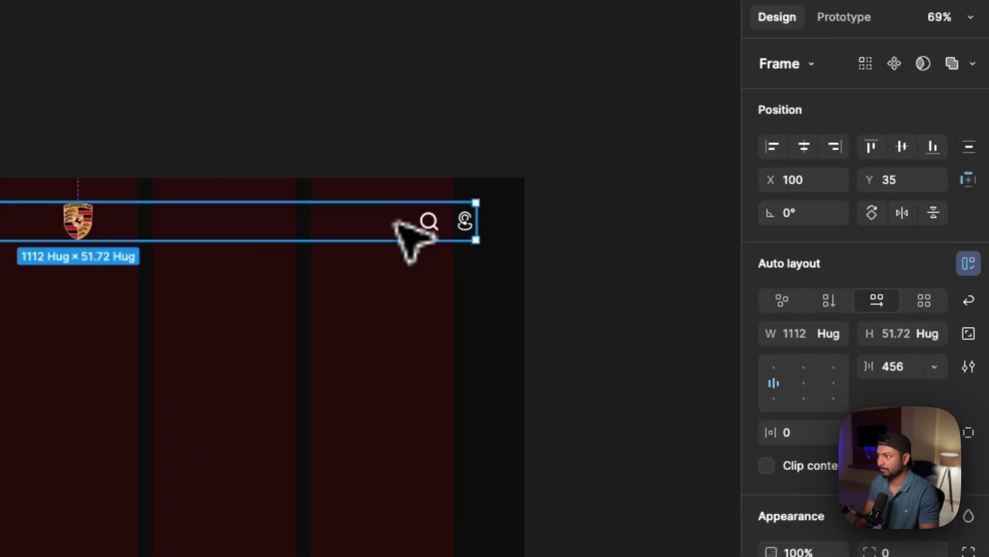
{"action": "left_click_drag", "start_coordinate": [480, 222], "coordinate": [449, 219]}
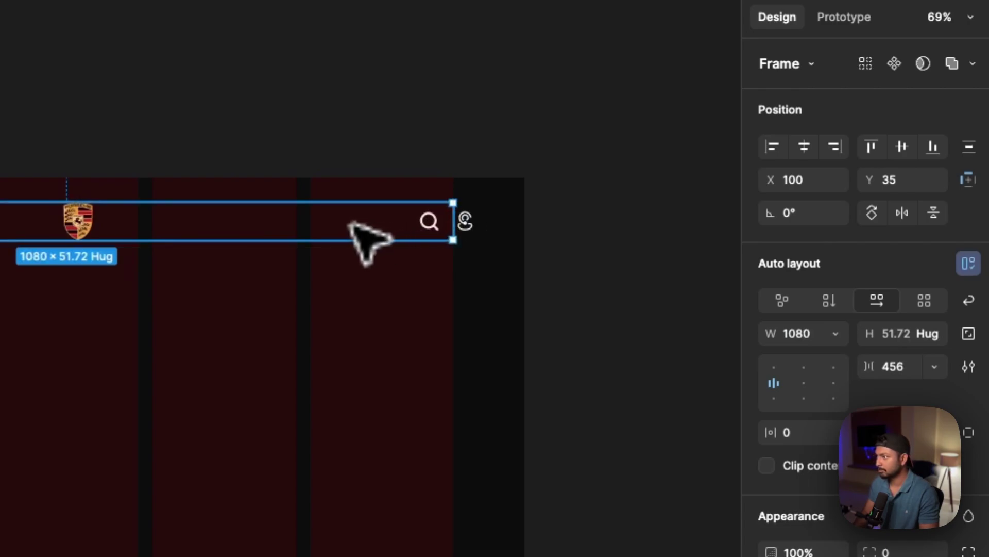
{"action": "left_click", "coordinate": [934, 366]}
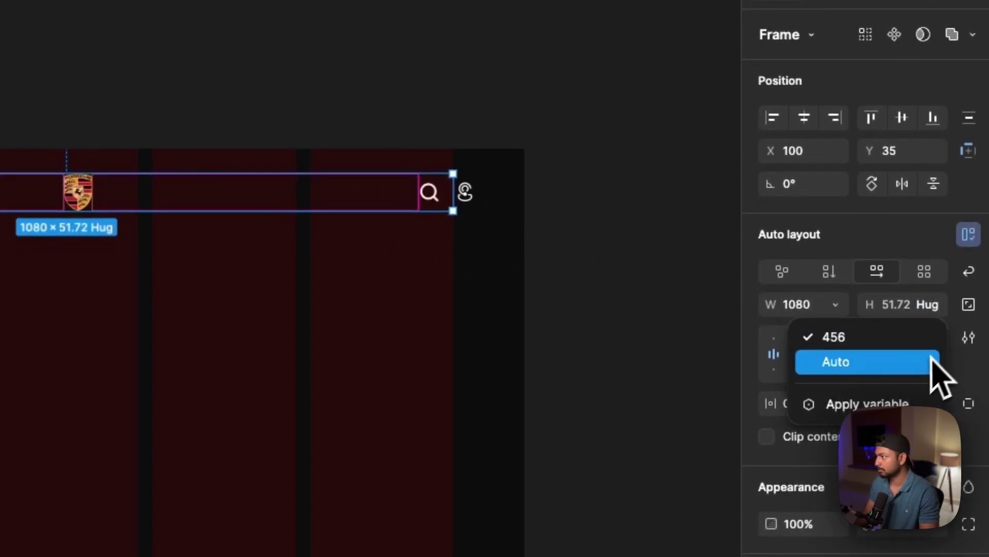
{"action": "left_click", "coordinate": [934, 361]}
{"action": "key", "text": "Escape"}
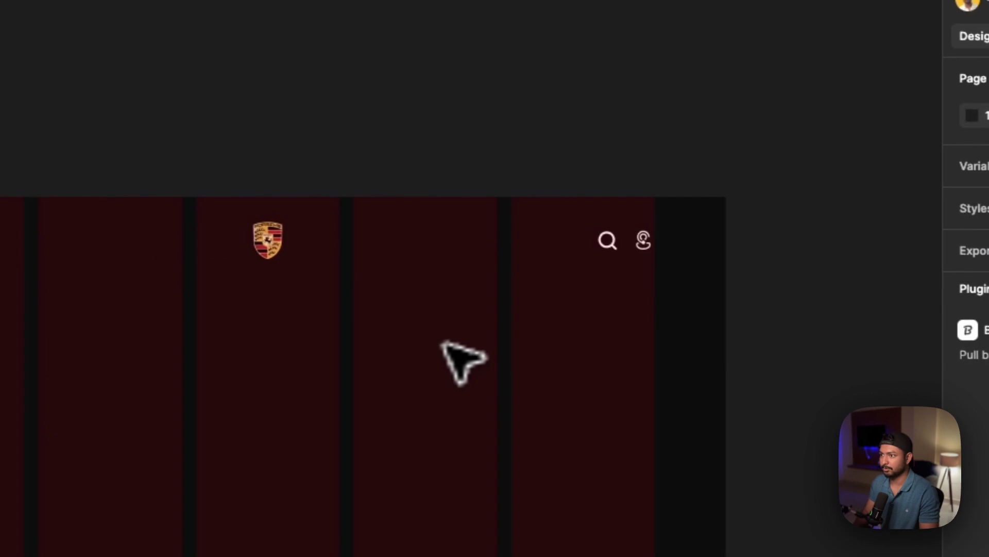
Step: Check the header row's distance to the frame edges and nudge the row slightly down from the frame's top
{"action": "left_click", "coordinate": [334, 246]}
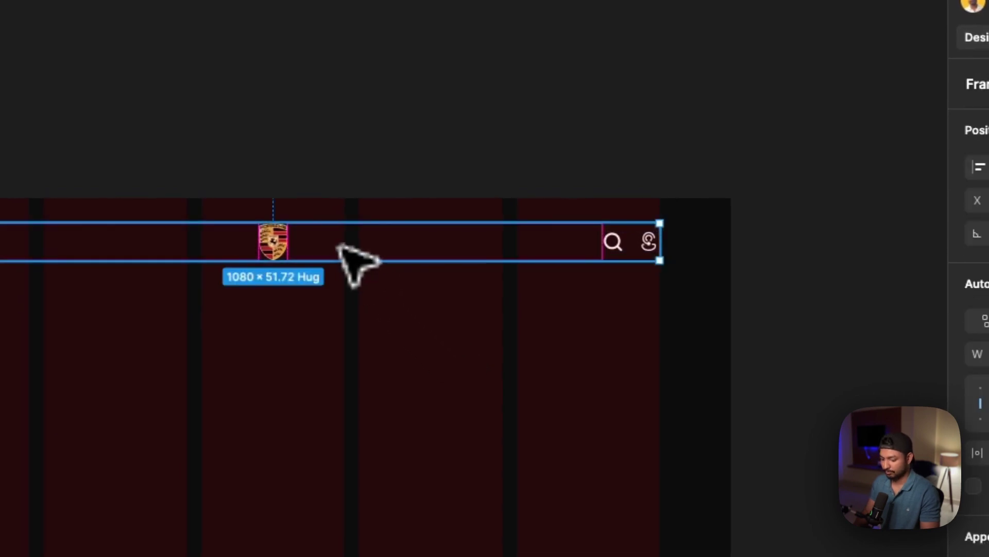
{"action": "key", "text": "alt"}
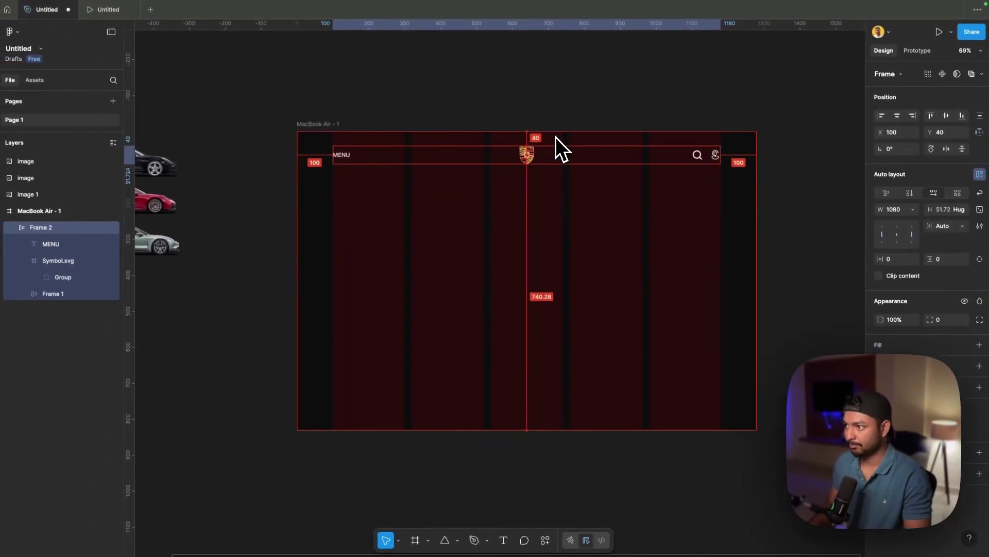
{"action": "key", "text": "Down"}
{"action": "key", "text": "Down"}
{"action": "key", "text": "Down"}
{"action": "key", "text": "Down"}
{"action": "key", "text": "Down"}
{"action": "key", "text": "Down"}
{"action": "key", "text": "Down"}
{"action": "key", "text": "Down"}
{"action": "key", "text": "Down"}
{"action": "key", "text": "Down"}
{"action": "key", "text": "Down"}
{"action": "key", "text": "Down"}
{"action": "key", "text": "Down"}
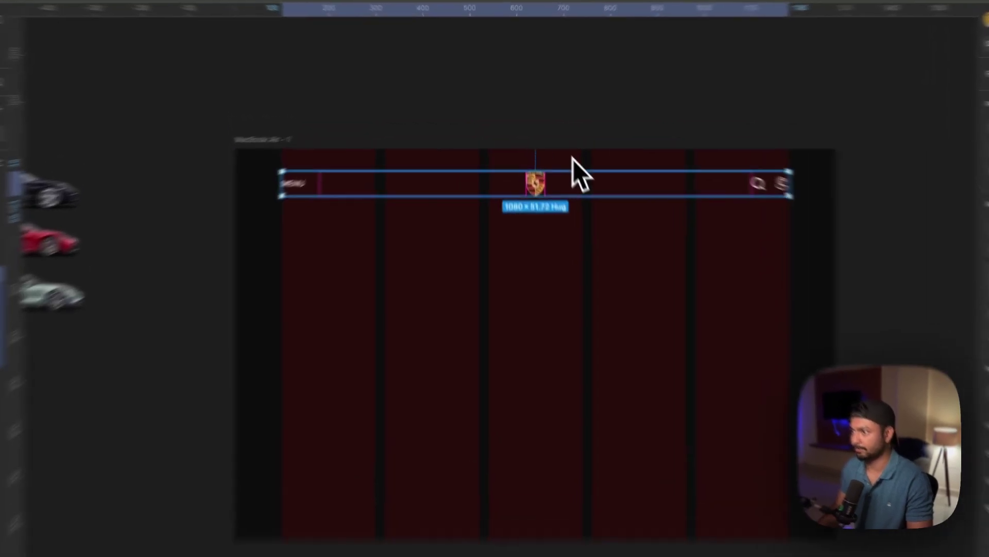
{"action": "key", "text": "Escape"}
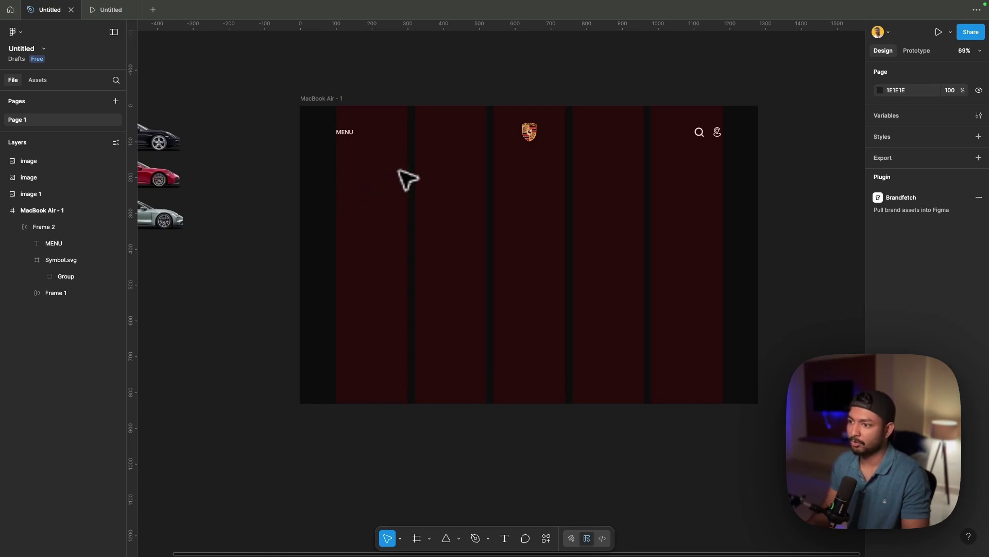
Step: Insert the white PORSCHE wordmark SVG from porsche.com using the Brandfetch plugin
{"action": "scroll", "coordinate": [407, 179], "scroll_direction": "left", "scroll_amount": 2}
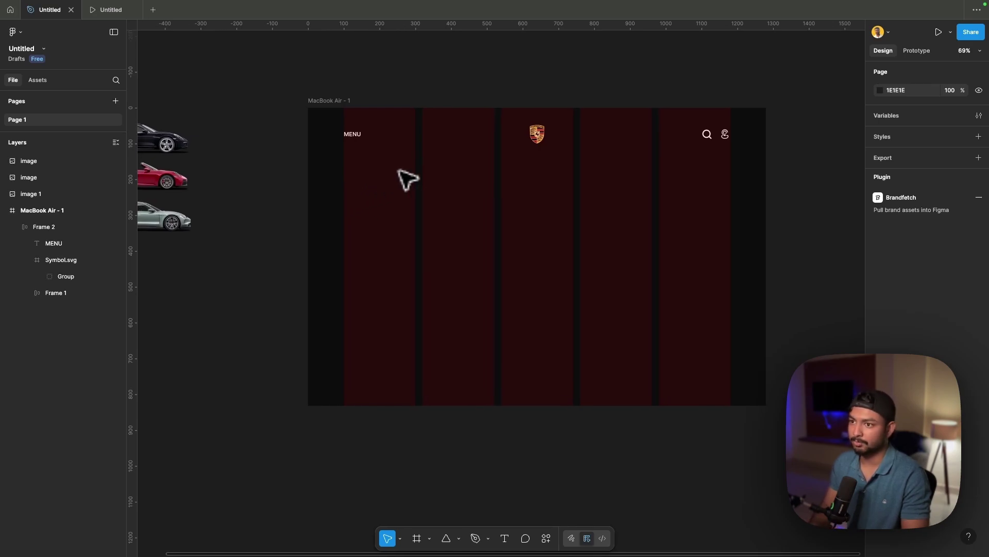
{"action": "scroll", "coordinate": [407, 179], "scroll_direction": "left", "scroll_amount": 3}
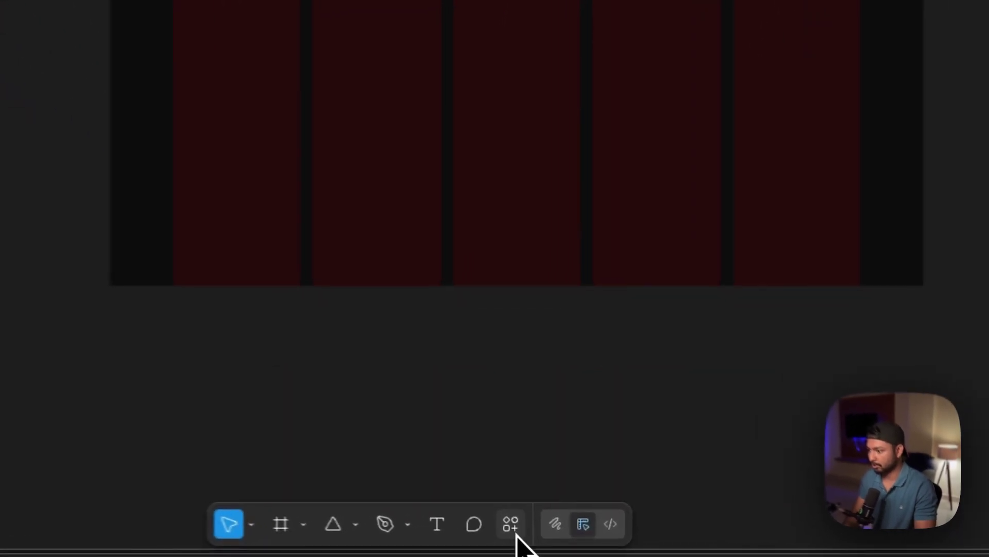
{"action": "left_click", "coordinate": [547, 540]}
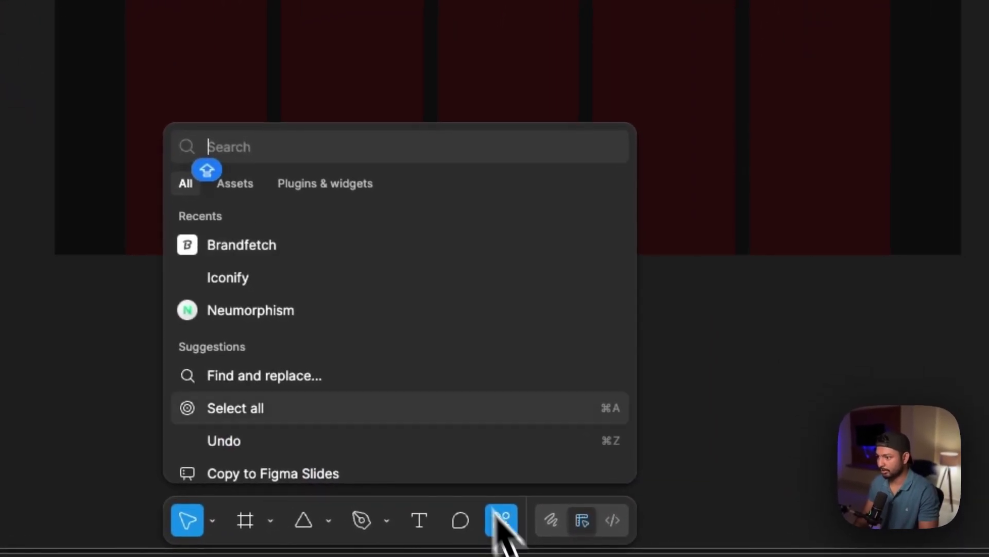
{"action": "left_click", "coordinate": [449, 402]}
{"action": "left_click", "coordinate": [912, 90]}
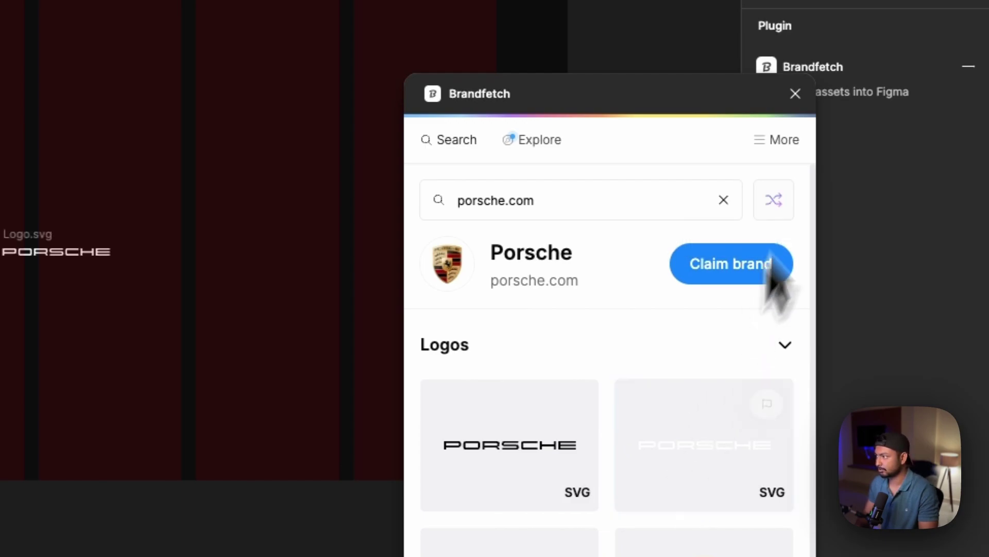
{"action": "left_click", "coordinate": [795, 93]}
Step: Place the wordmark under MENU at the first column's left edge and scale it across two columns to 415 wide
{"action": "left_click_drag", "start_coordinate": [536, 387], "coordinate": [279, 157]}
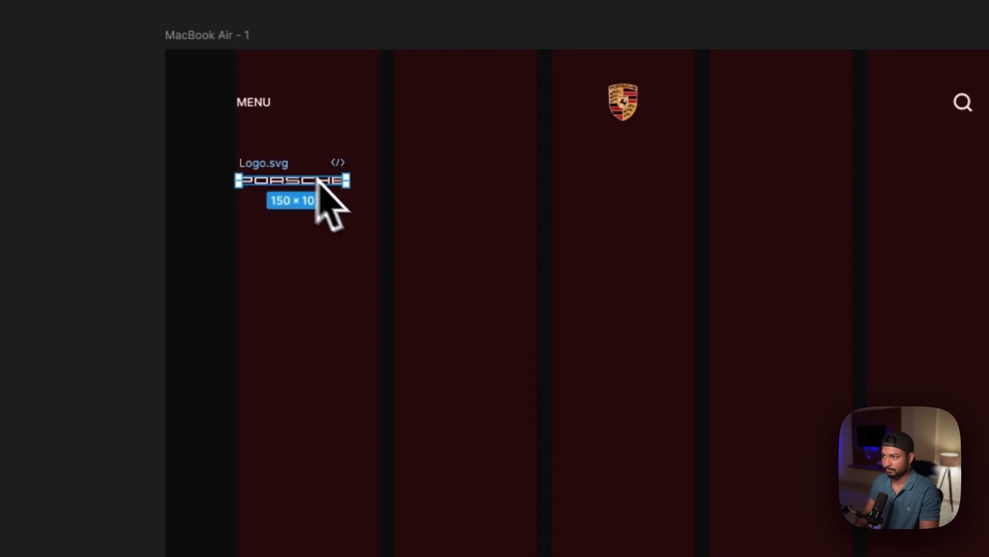
{"action": "left_click_drag", "start_coordinate": [349, 185], "coordinate": [536, 187]}
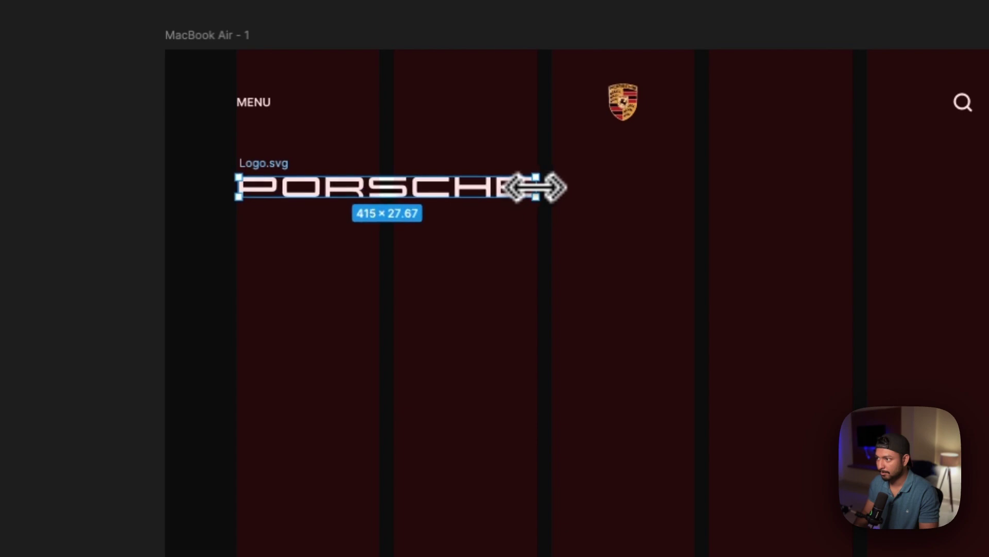
{"action": "scroll", "coordinate": [536, 187], "scroll_direction": "up", "scroll_amount": 5}
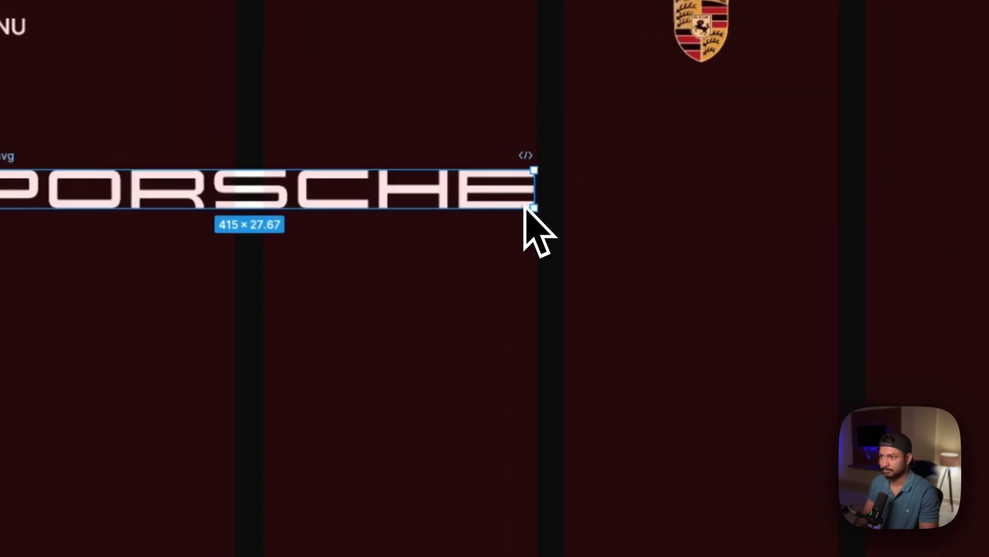
{"action": "left_click", "coordinate": [282, 281]}
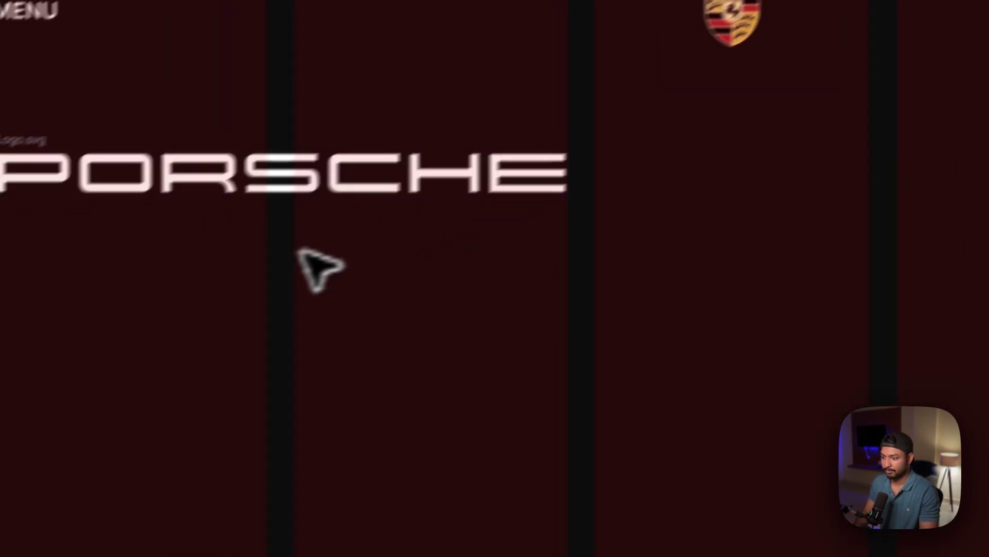
Step: Start a text layer below the PORSCHE wordmark in the first column
{"action": "key", "text": "t"}
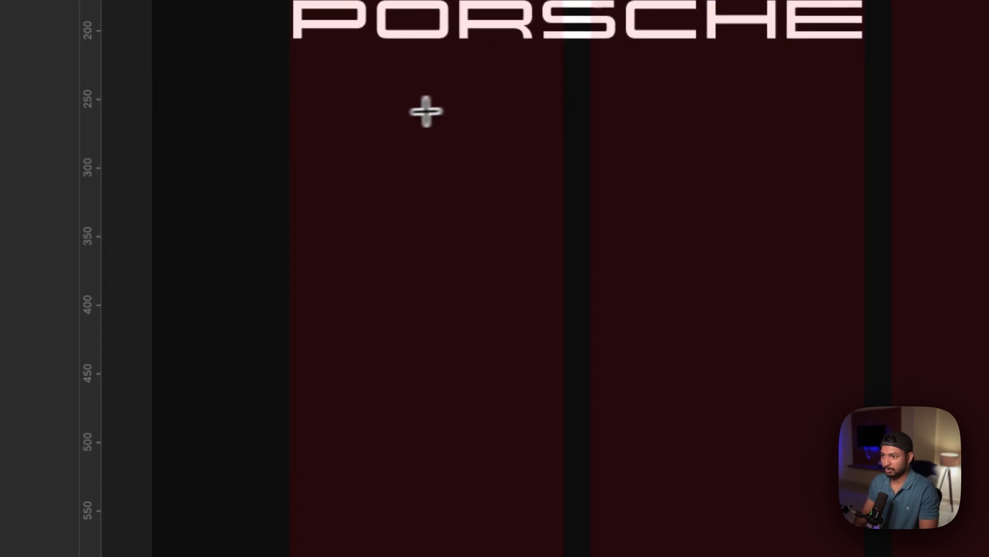
{"action": "left_click", "coordinate": [355, 151]}
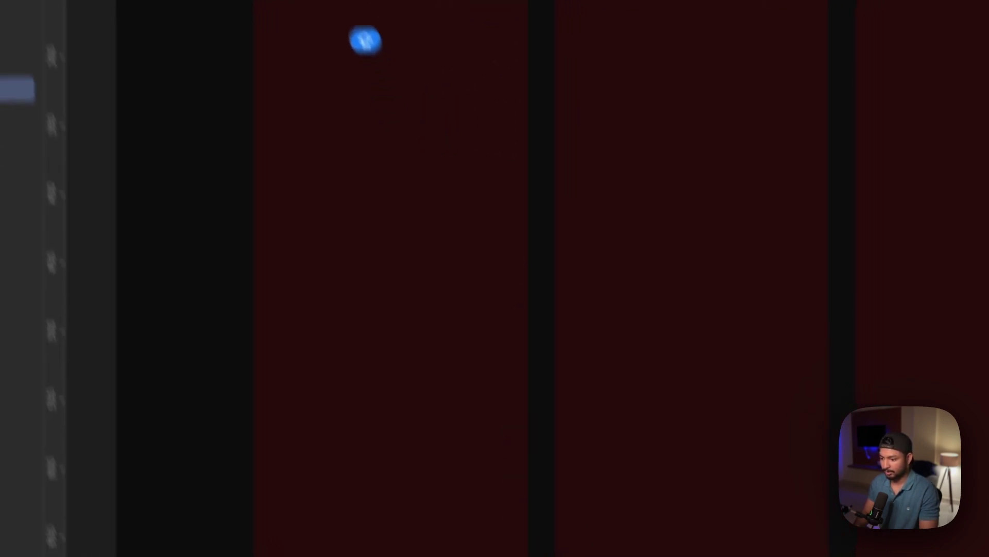
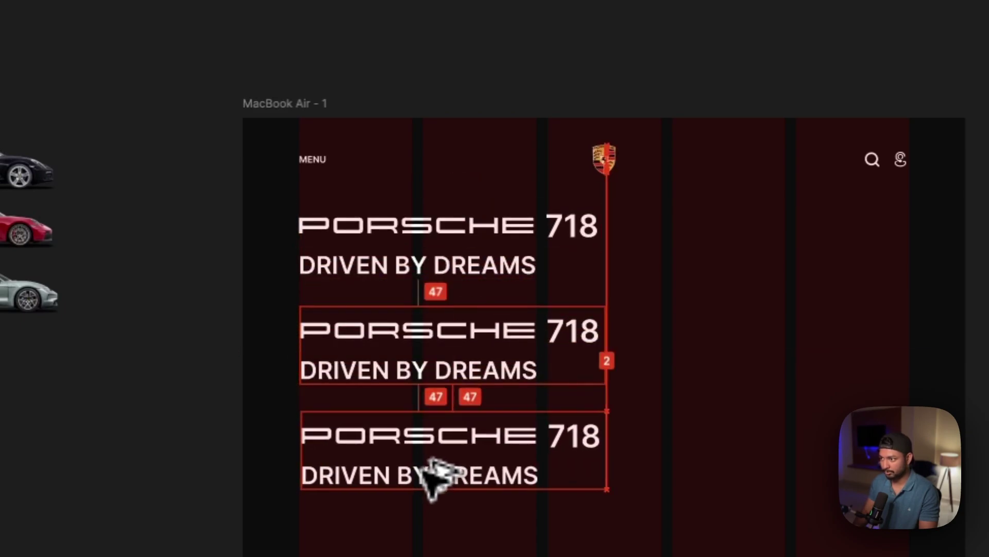
Step: Change the model name in the second heading copy to 911 and in the third copy to TAYCAN
{"action": "double_click", "coordinate": [580, 340]}
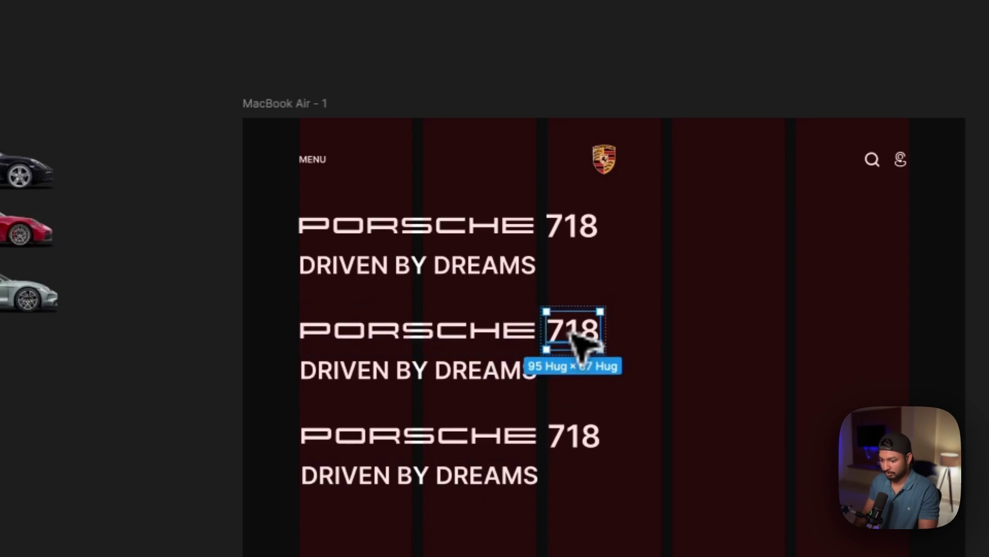
{"action": "double_click", "coordinate": [573, 337]}
{"action": "type", "text": "911"}
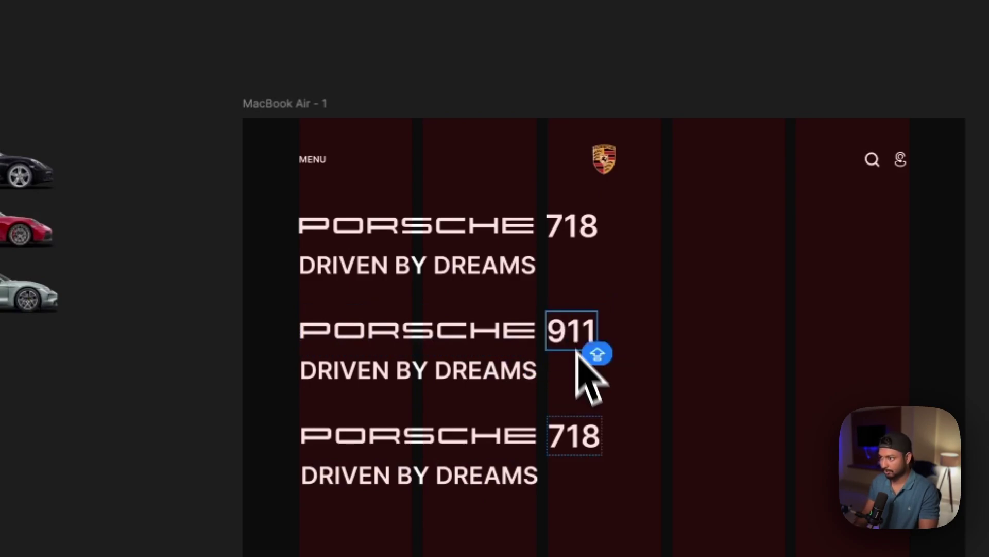
{"action": "double_click", "coordinate": [582, 438]}
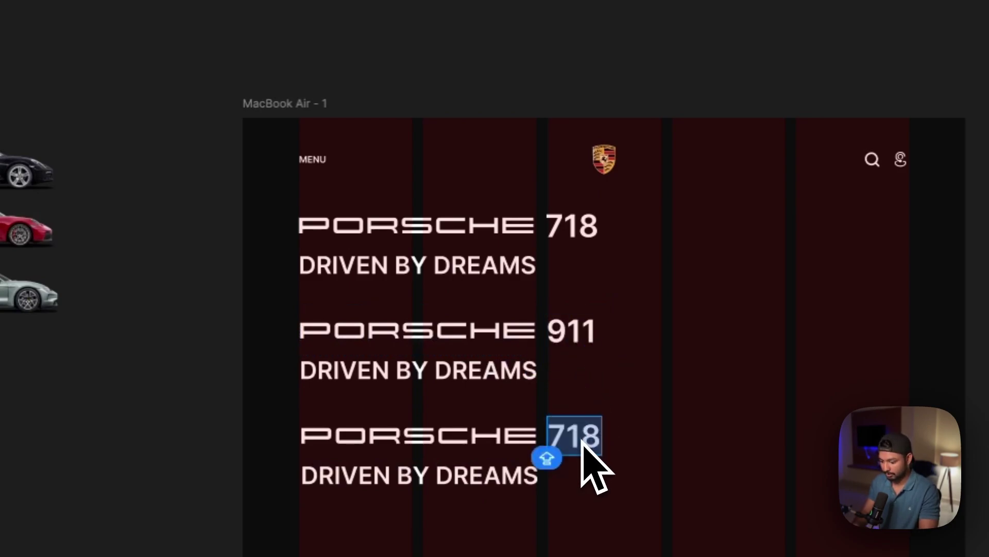
{"action": "type", "text": "T"}
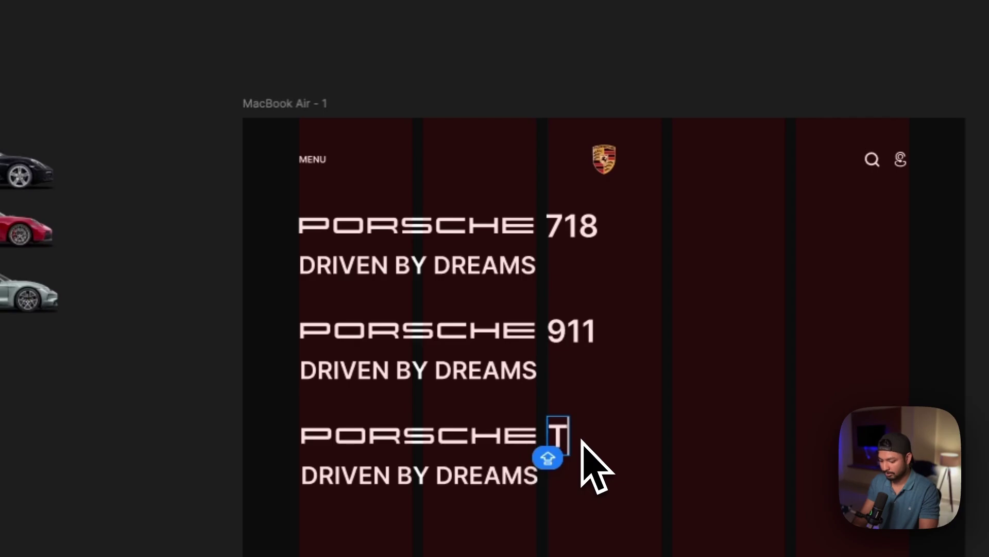
{"action": "type", "text": "AYCAN"}
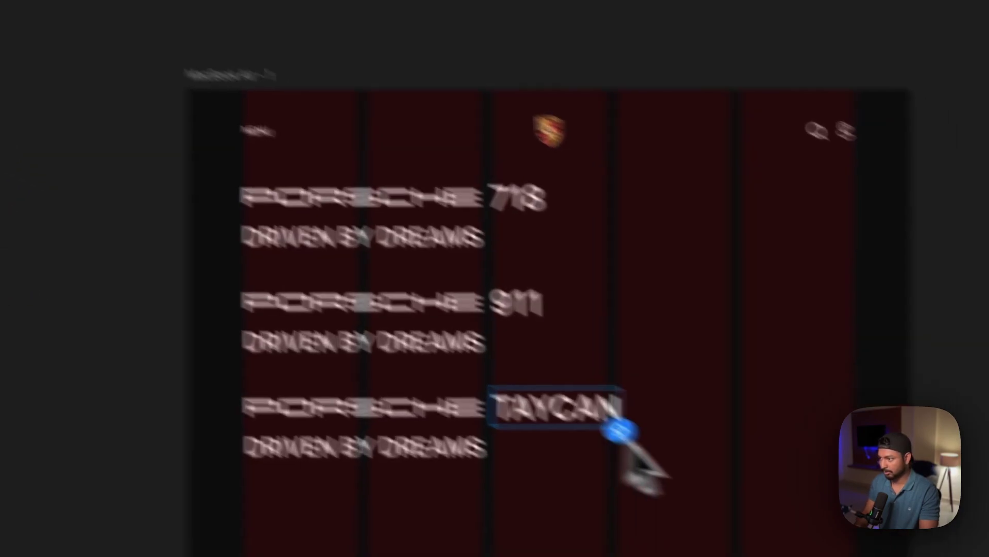
{"action": "key", "text": "Escape"}
{"action": "key", "text": "Escape"}
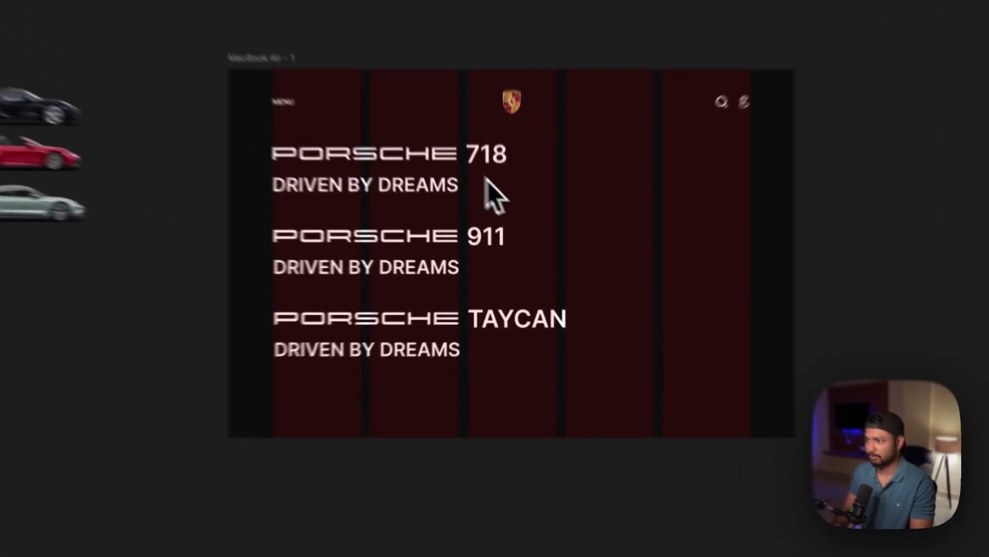
Step: Combine each PORSCHE model row with the DRIVEN BY DREAMS line below it into its own auto layout block
{"action": "left_click", "coordinate": [459, 209]}
{"action": "left_click", "coordinate": [384, 151], "text": "shift"}
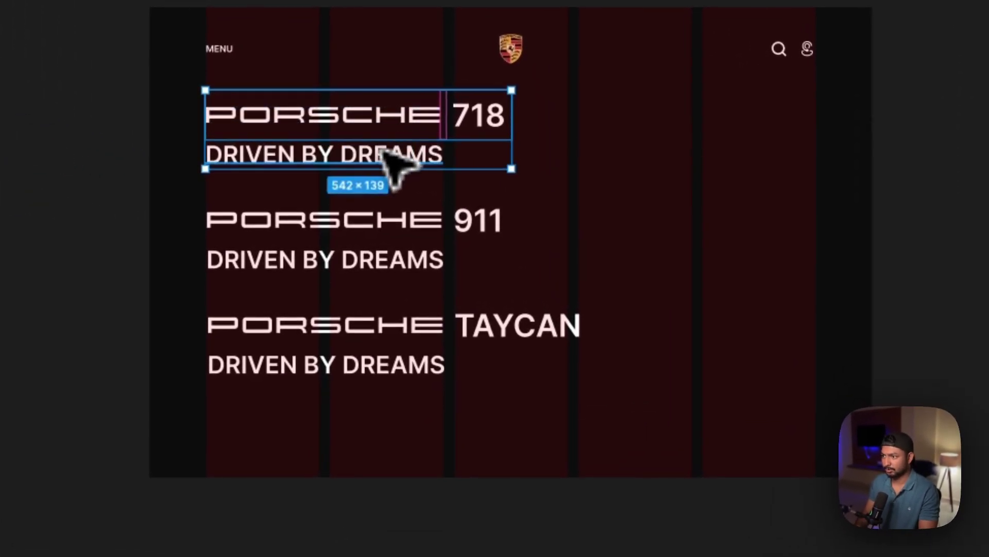
{"action": "left_click", "coordinate": [356, 226]}
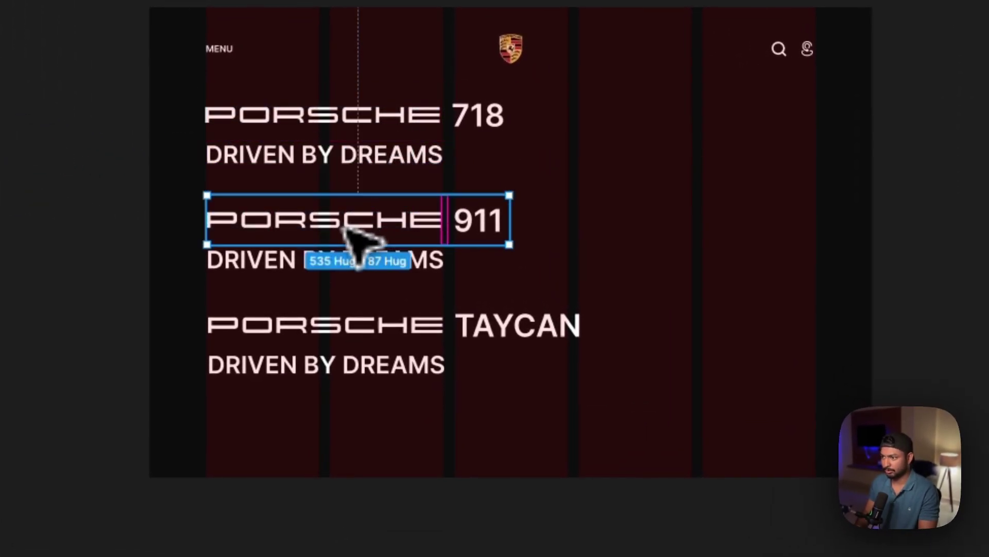
{"action": "left_click", "coordinate": [346, 258], "text": "shift"}
{"action": "key", "text": "shift+a"}
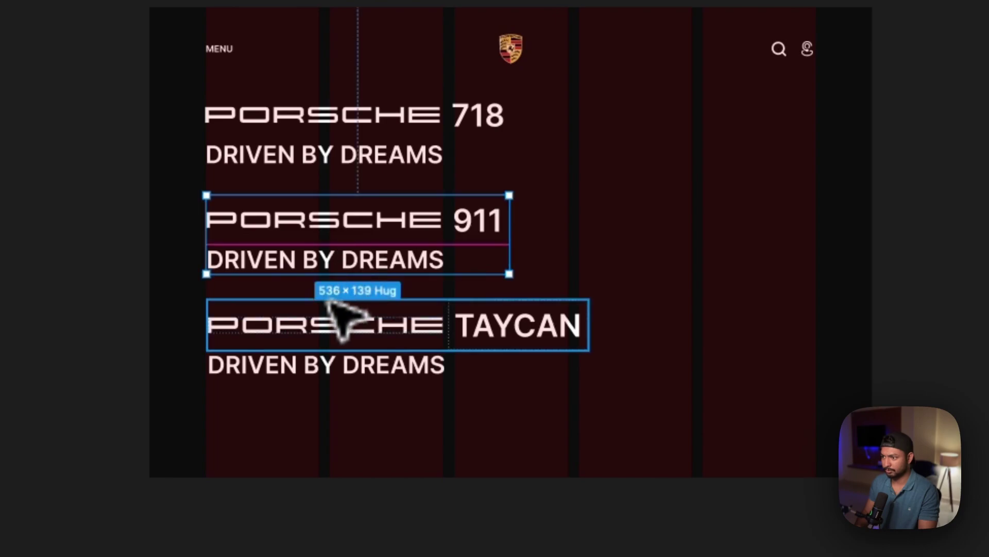
{"action": "left_click", "coordinate": [322, 329]}
{"action": "left_click", "coordinate": [320, 362], "text": "shift"}
{"action": "key", "text": "shift+a"}
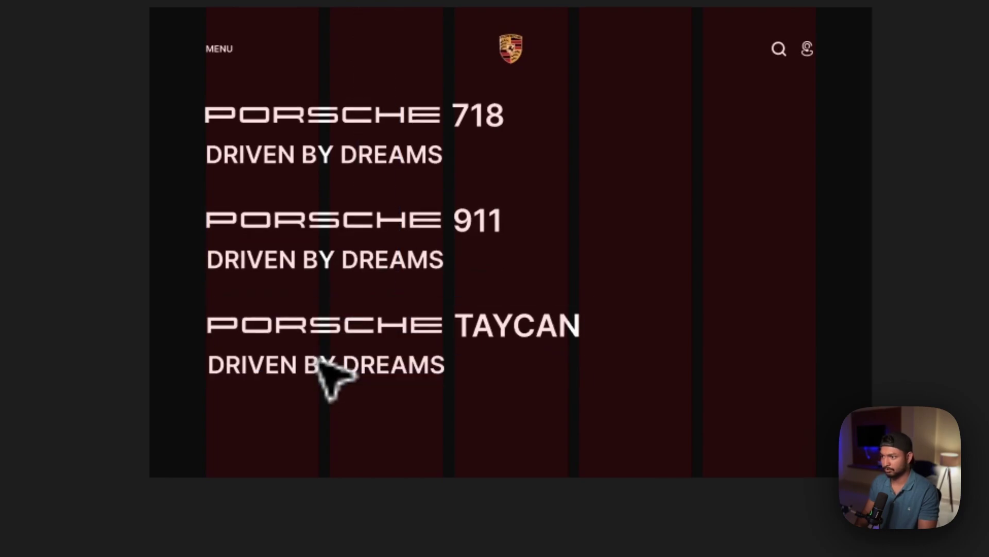
Step: Left-align the three heading blocks in one vertical auto layout stack and wrap the stack in a frame
{"action": "left_click_drag", "start_coordinate": [292, 453], "coordinate": [409, 124]}
{"action": "key", "text": "Escape"}
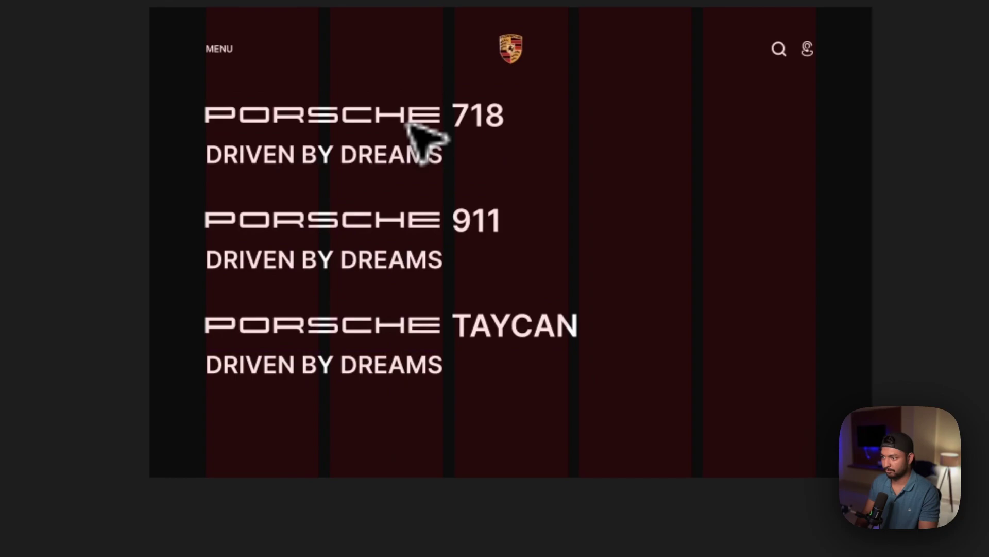
{"action": "key", "text": "shift+a"}
{"action": "right_click", "coordinate": [426, 104]}
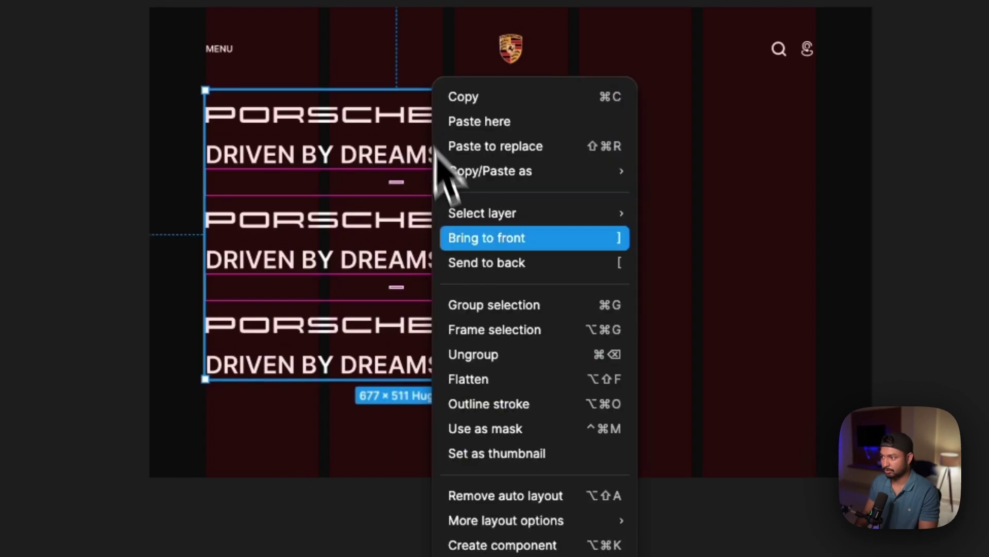
{"action": "left_click", "coordinate": [466, 332]}
Step: Shorten the heading frame to 139 high around PORSCHE 718 with clipped content, and move it slightly down from the header row
{"action": "left_click_drag", "start_coordinate": [372, 382], "coordinate": [381, 168]}
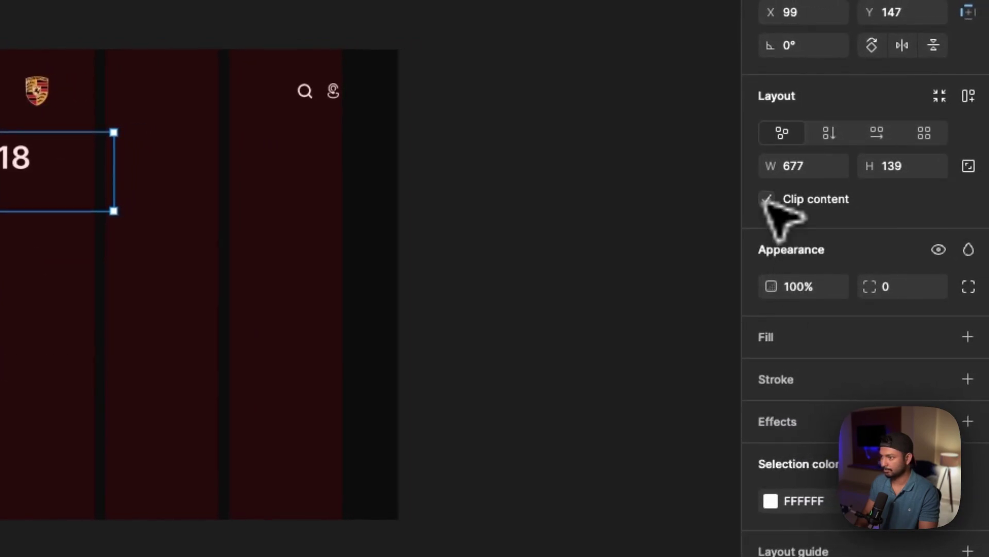
{"action": "left_click", "coordinate": [374, 258]}
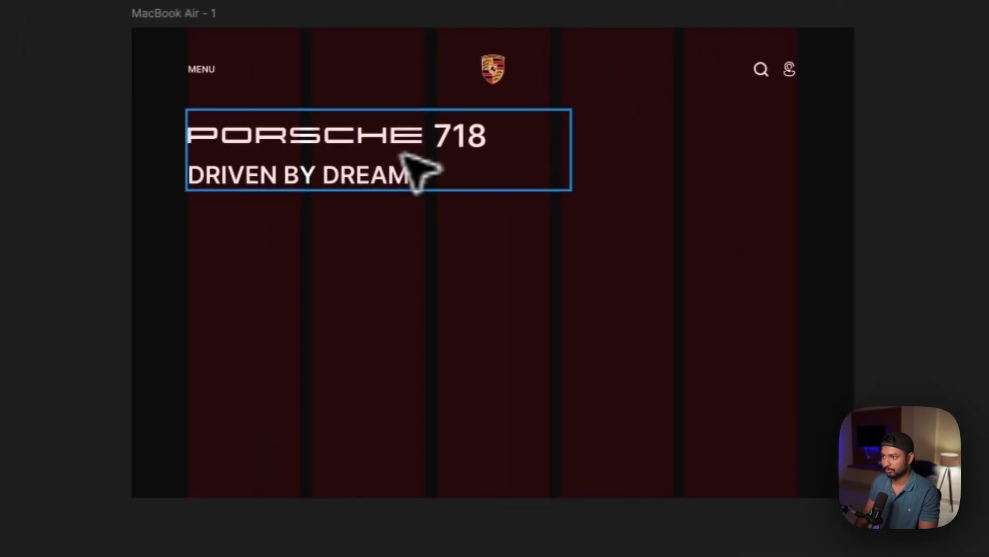
{"action": "left_click_drag", "start_coordinate": [402, 154], "coordinate": [381, 183]}
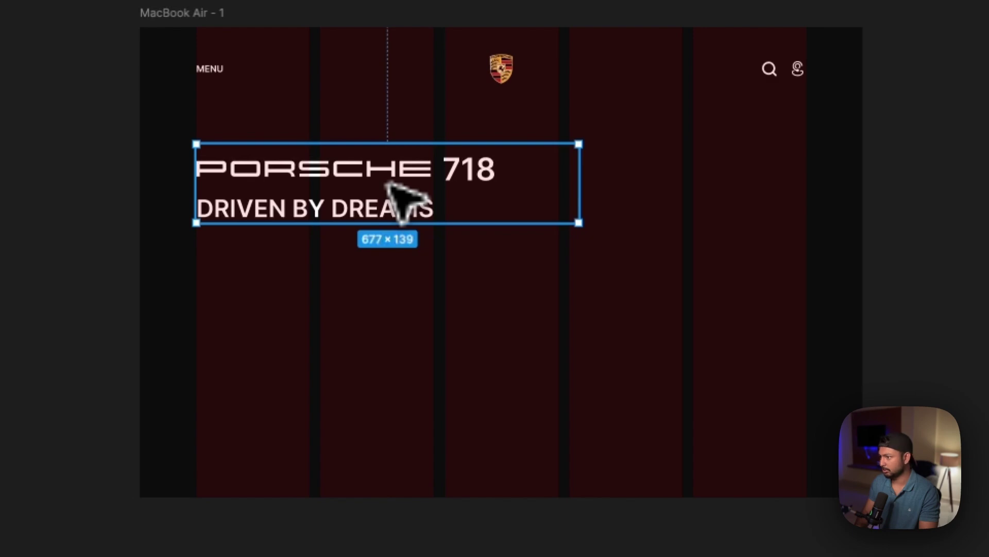
{"action": "left_click", "coordinate": [612, 133]}
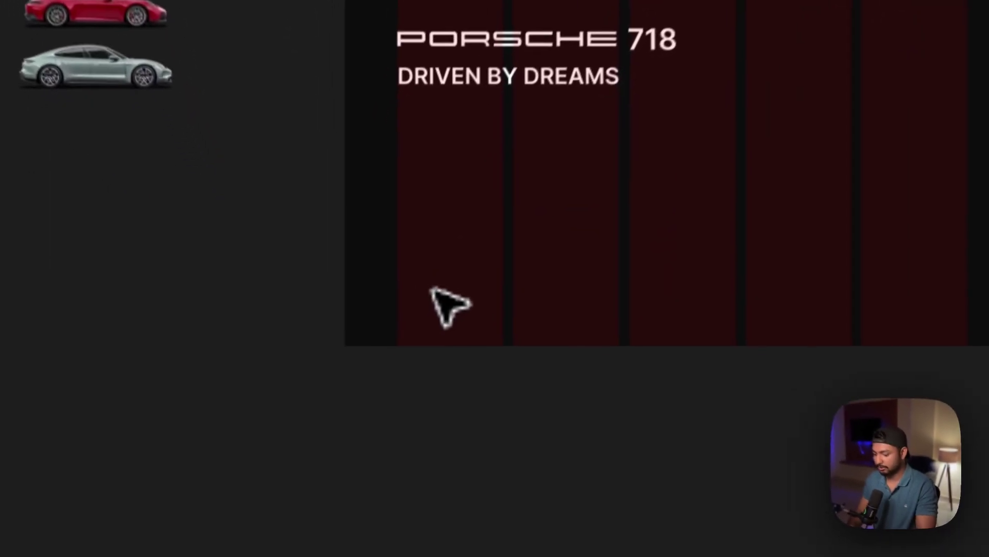
Step: Add the text 01 near the bottom of the first column, scaled to about 42 × 44 and aligned to the column's left edge
{"action": "key", "text": "r"}
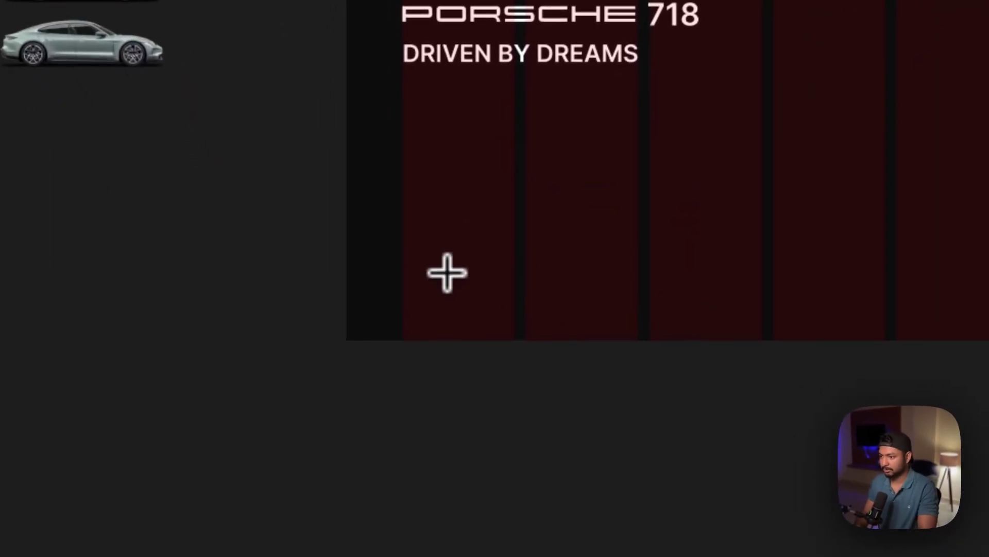
{"action": "key", "text": "shift"}
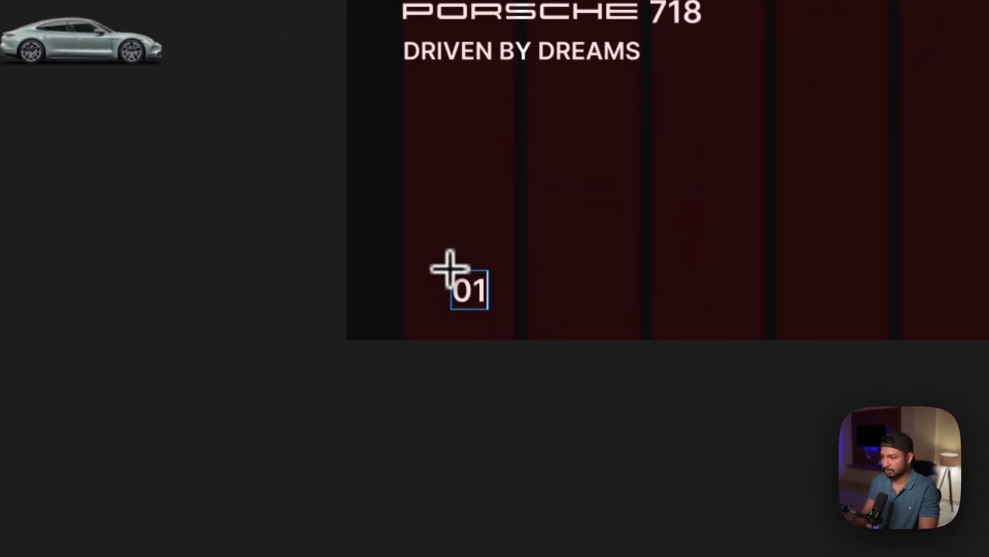
{"action": "key", "text": "Escape"}
{"action": "left_click", "coordinate": [482, 279]}
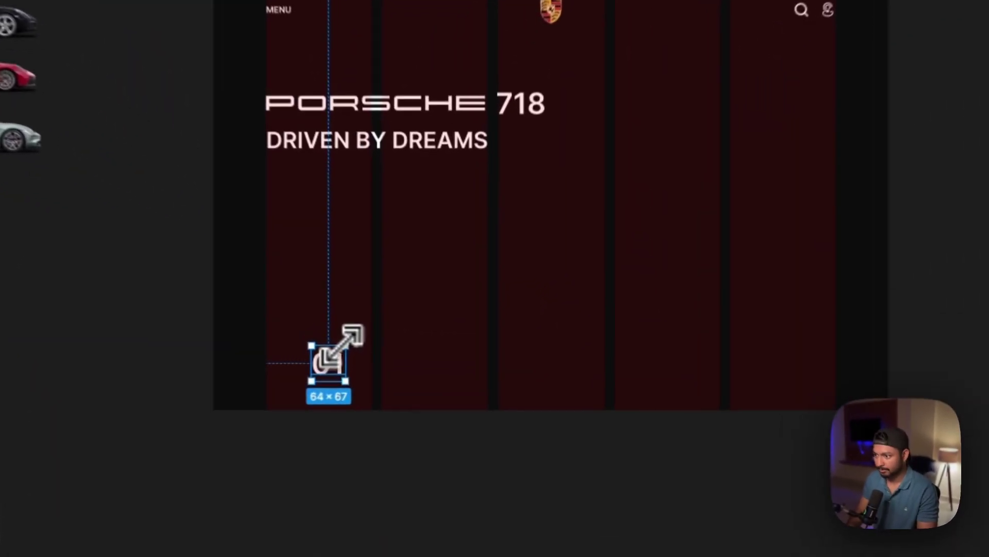
{"action": "left_click_drag", "start_coordinate": [402, 352], "coordinate": [394, 358]}
{"action": "left_click_drag", "start_coordinate": [314, 367], "coordinate": [266, 376]}
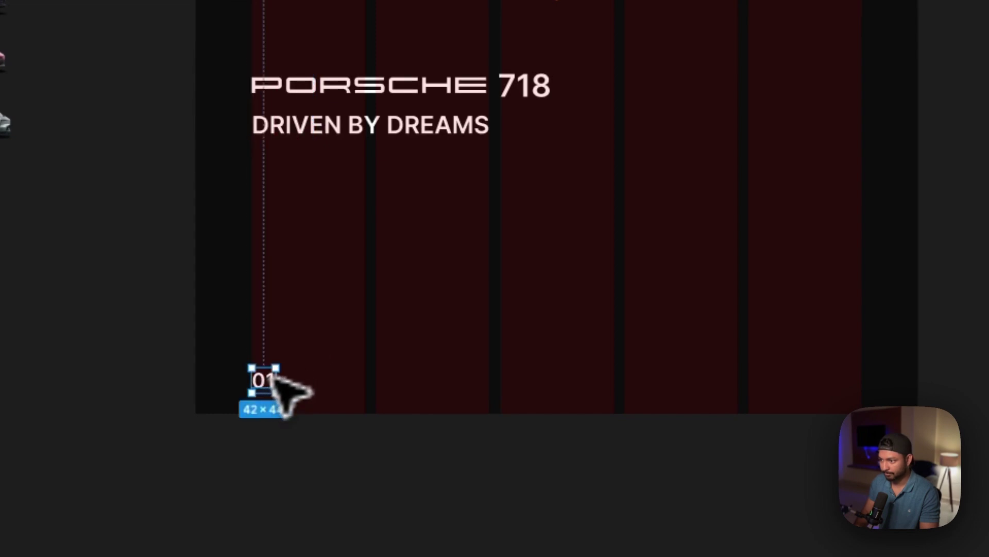
{"action": "left_click", "coordinate": [316, 362]}
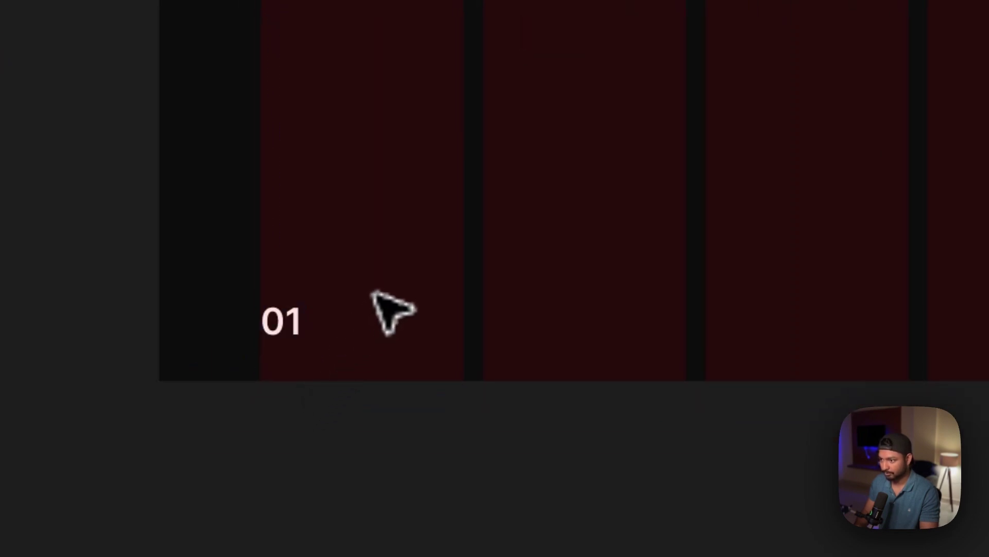
Step: Stack two copies of the number below 01 and change them to 02 and 03
{"action": "mouse_move", "coordinate": [288, 316]}
{"action": "left_mouse_down"}
{"action": "mouse_move", "coordinate": [284, 218]}
{"action": "mouse_move", "coordinate": [288, 318]}
{"action": "left_mouse_up"}
{"action": "double_click", "coordinate": [287, 277]}
{"action": "left_click", "coordinate": [296, 270]}
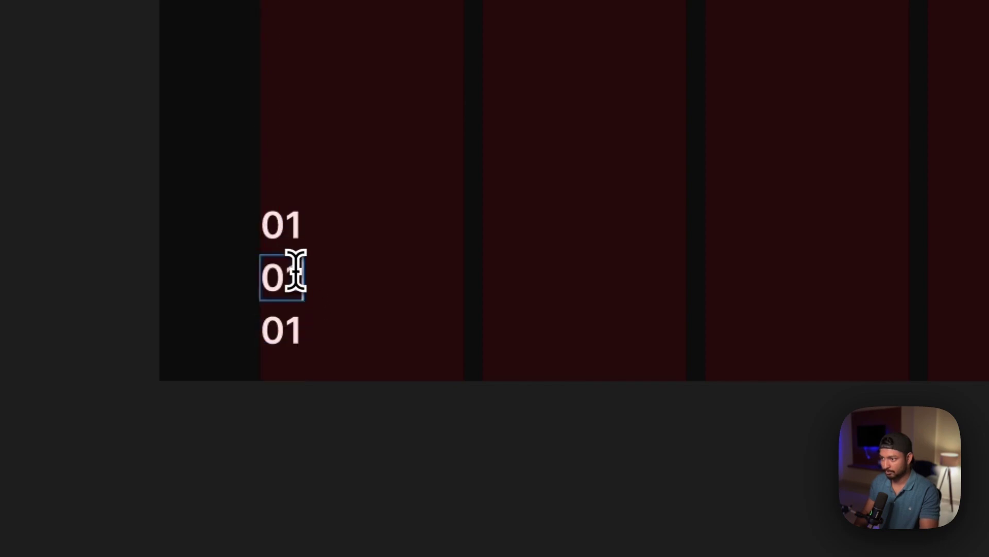
{"action": "key", "text": "Escape"}
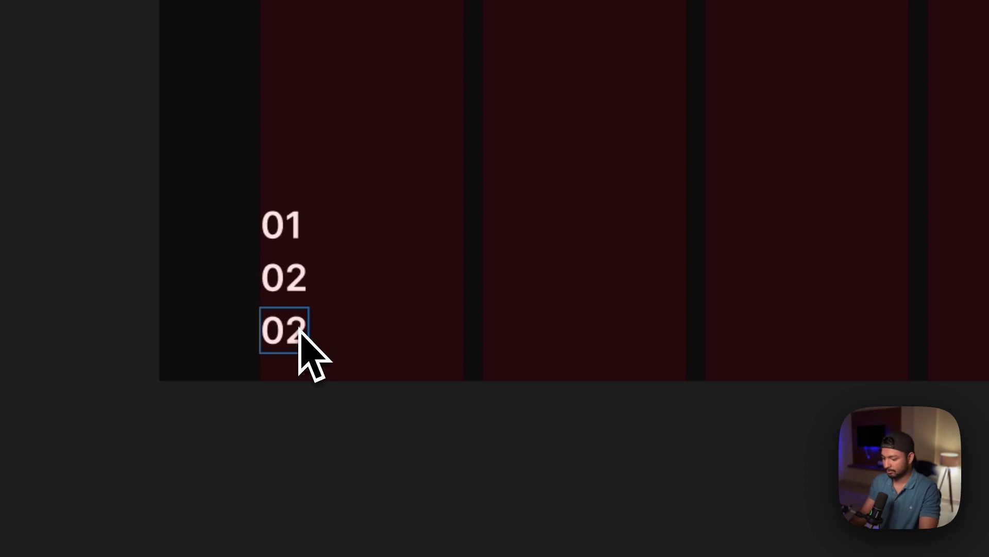
{"action": "key", "text": "Escape"}
Step: Combine the numbers 01, 02 and 03 into a vertical auto layout and wrap it in a frame
{"action": "left_click_drag", "start_coordinate": [250, 169], "coordinate": [329, 363]}
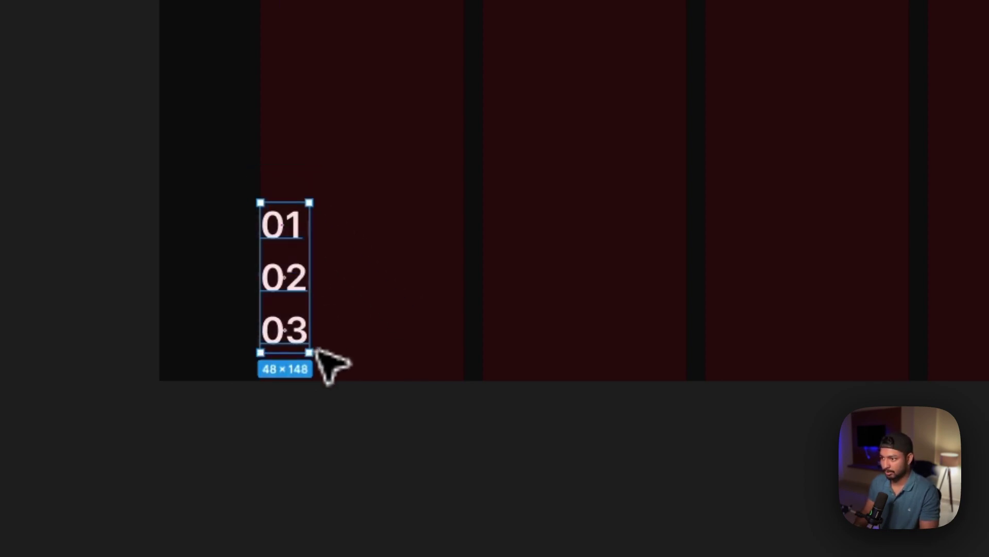
{"action": "key", "text": "shift+a"}
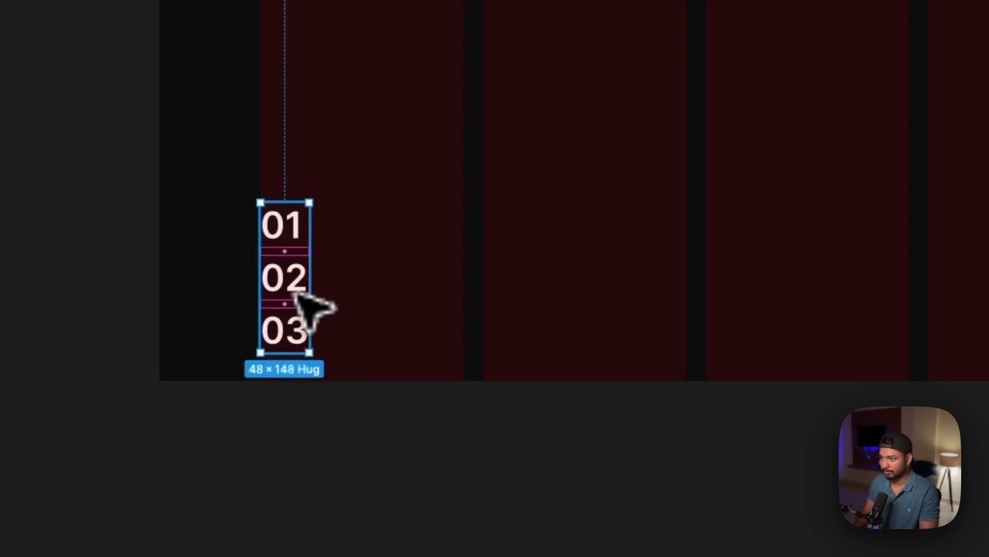
{"action": "right_click", "coordinate": [314, 308]}
{"action": "left_click", "coordinate": [347, 267]}
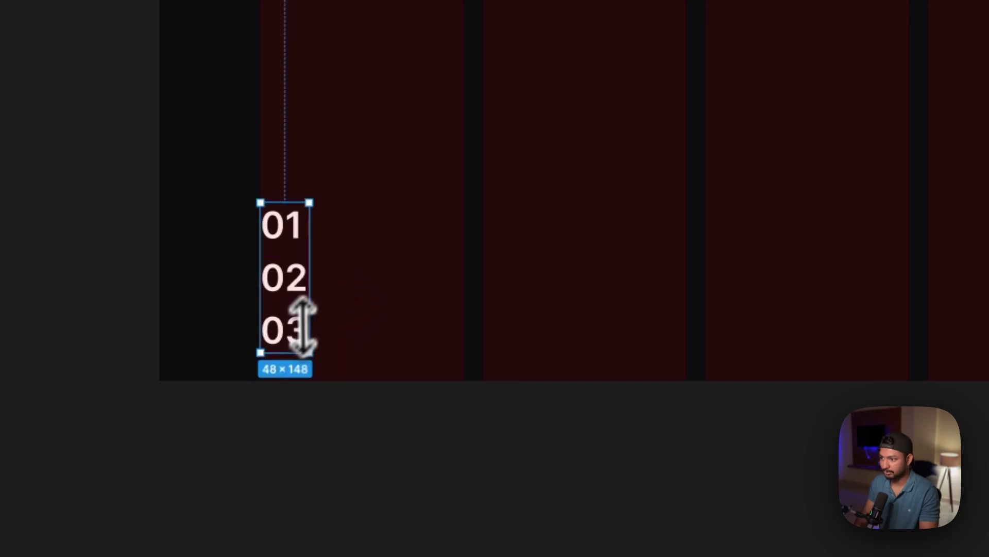
Step: Shorten the number frame to 44 high around 01 with clipped content, and move it down near the page's bottom edge
{"action": "left_click_drag", "start_coordinate": [285, 353], "coordinate": [285, 265]}
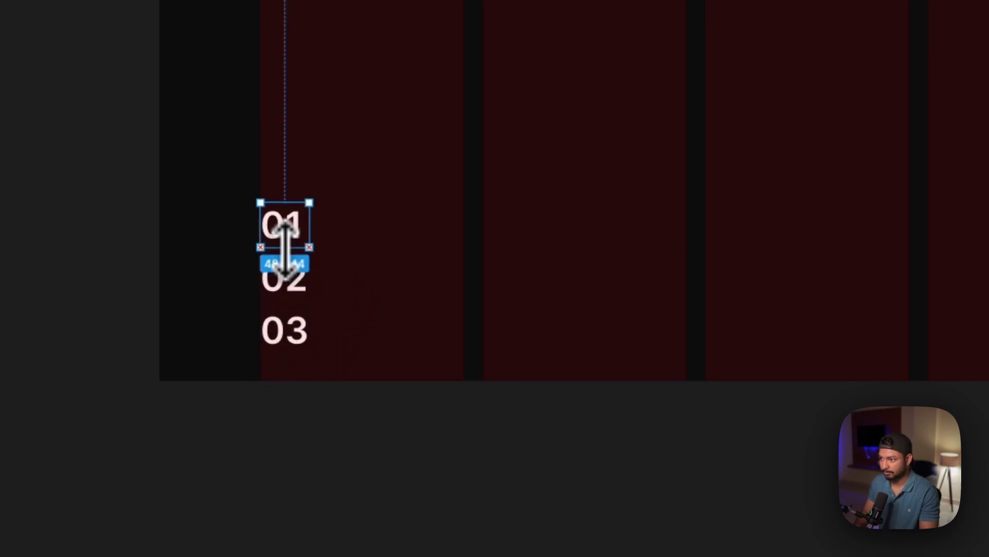
{"action": "left_click", "coordinate": [767, 217]}
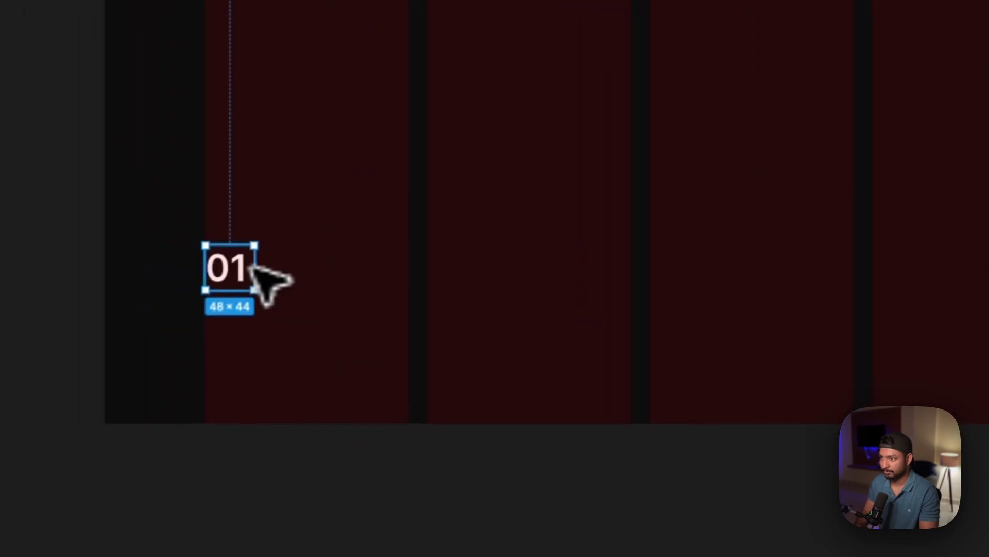
{"action": "left_click_drag", "start_coordinate": [250, 268], "coordinate": [252, 352]}
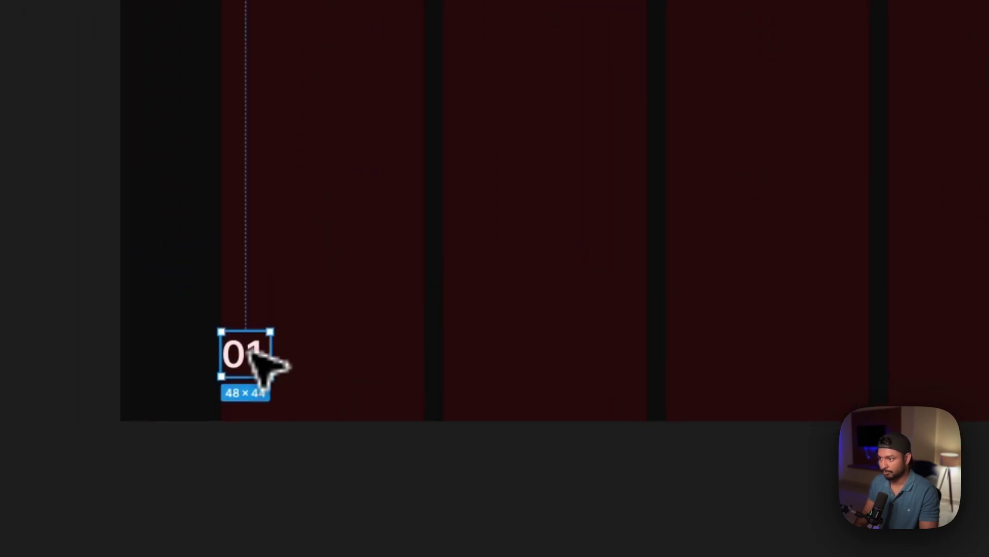
Step: Draw a horizontal line about 140 long beside 01 to the first column's far edge, with stroke weight 4 and round ends
{"action": "left_click", "coordinate": [322, 335]}
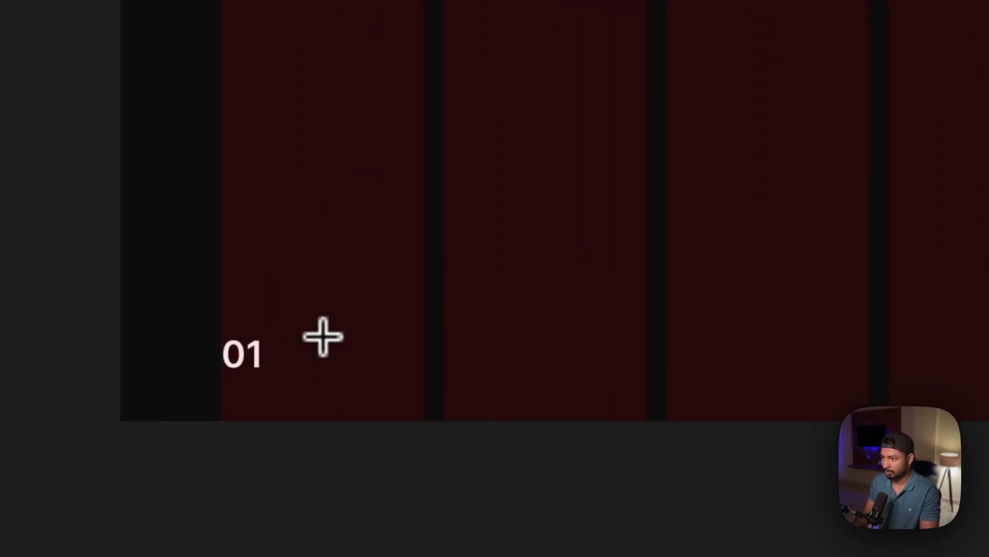
{"action": "mouse_move", "coordinate": [281, 362]}
{"action": "left_mouse_down"}
{"action": "mouse_move", "coordinate": [446, 344]}
{"action": "mouse_move", "coordinate": [419, 340]}
{"action": "left_mouse_up"}
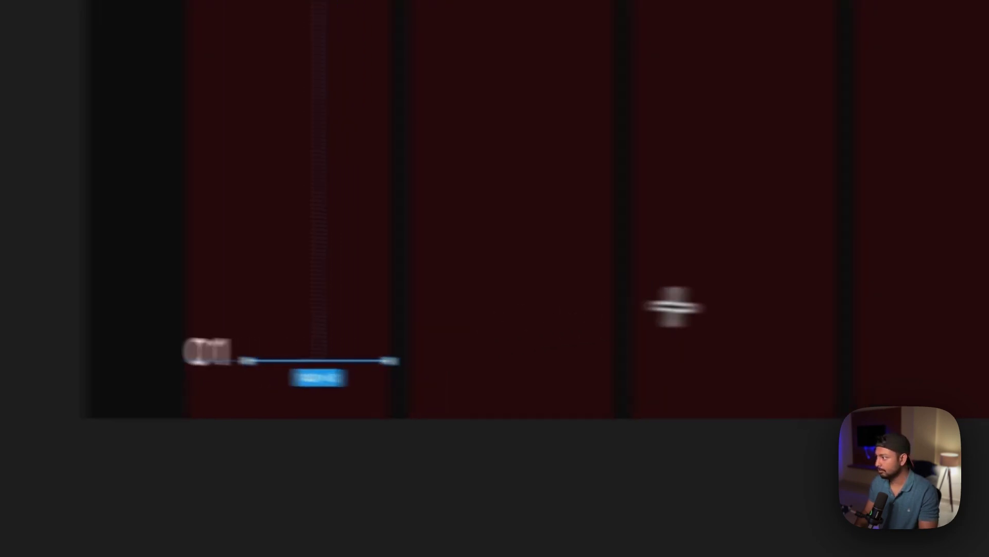
{"action": "left_click", "coordinate": [881, 198]}
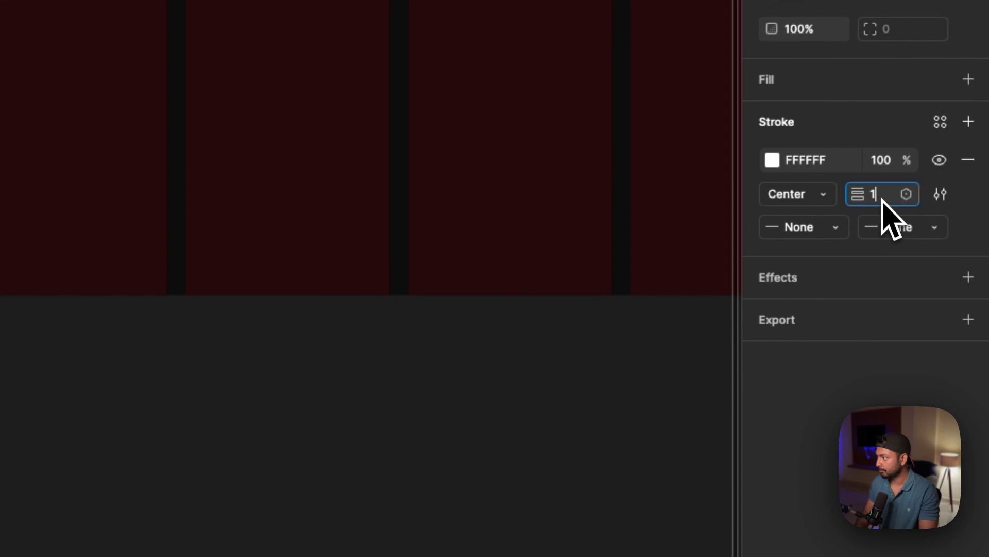
{"action": "double_click", "coordinate": [882, 195]}
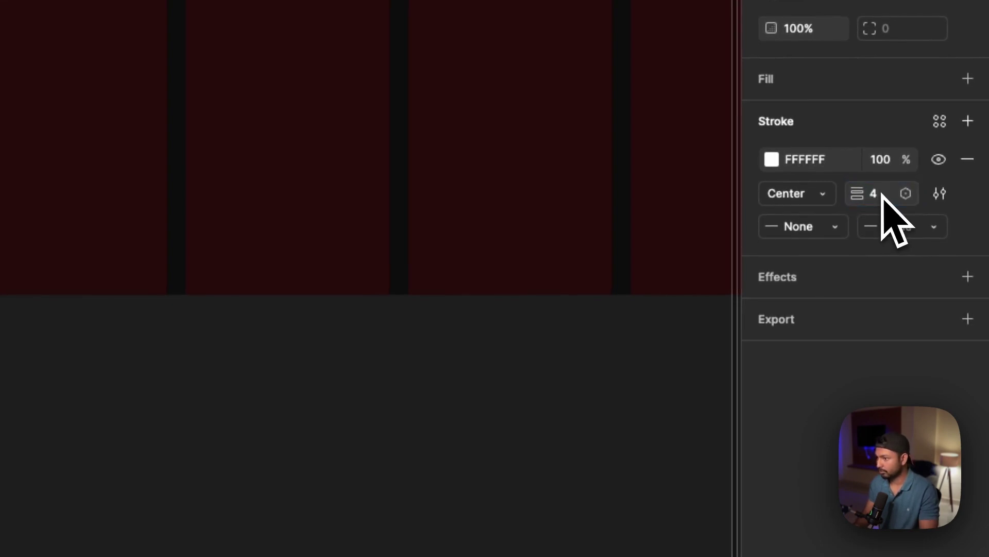
{"action": "left_click", "coordinate": [802, 225]}
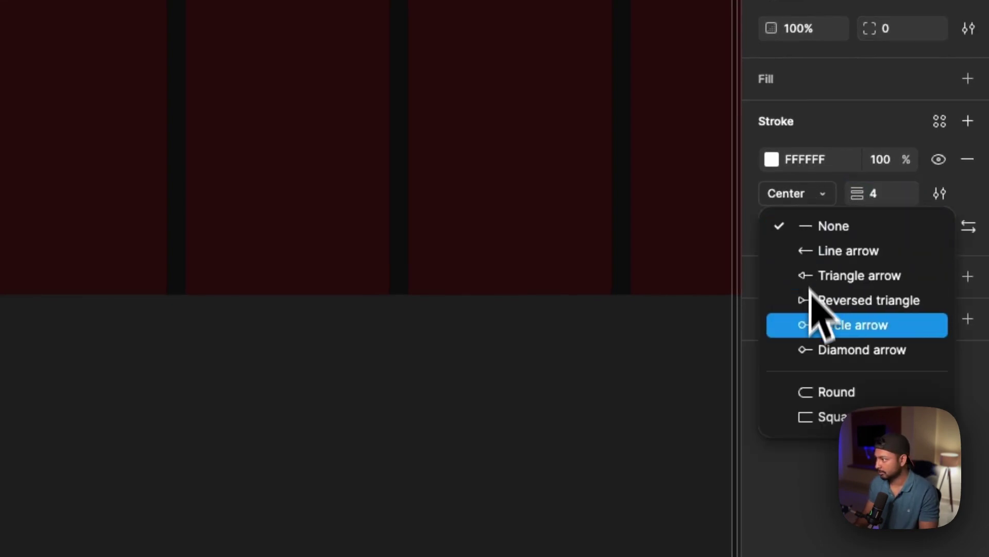
{"action": "left_click", "coordinate": [810, 389]}
{"action": "left_click", "coordinate": [894, 228]}
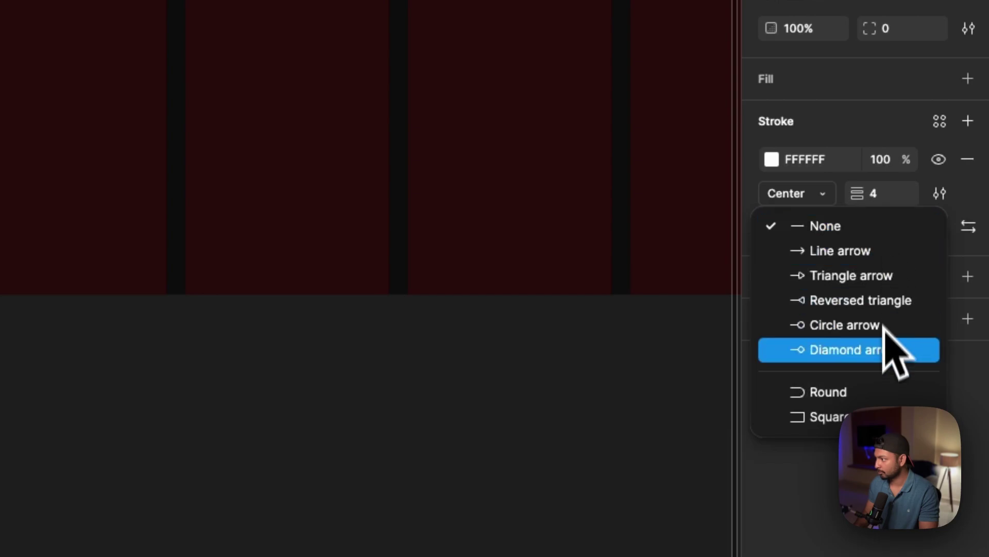
{"action": "left_click", "coordinate": [876, 392]}
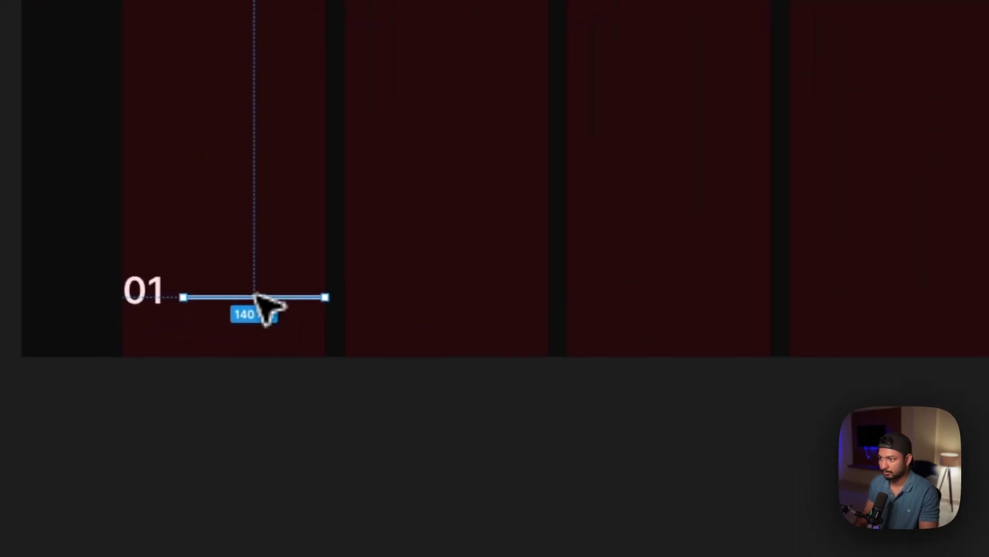
Step: Centre the line on 01 and extend it to 152 wide, with an overlaid copy shortened to 44
{"action": "left_click_drag", "start_coordinate": [255, 287], "coordinate": [248, 287]}
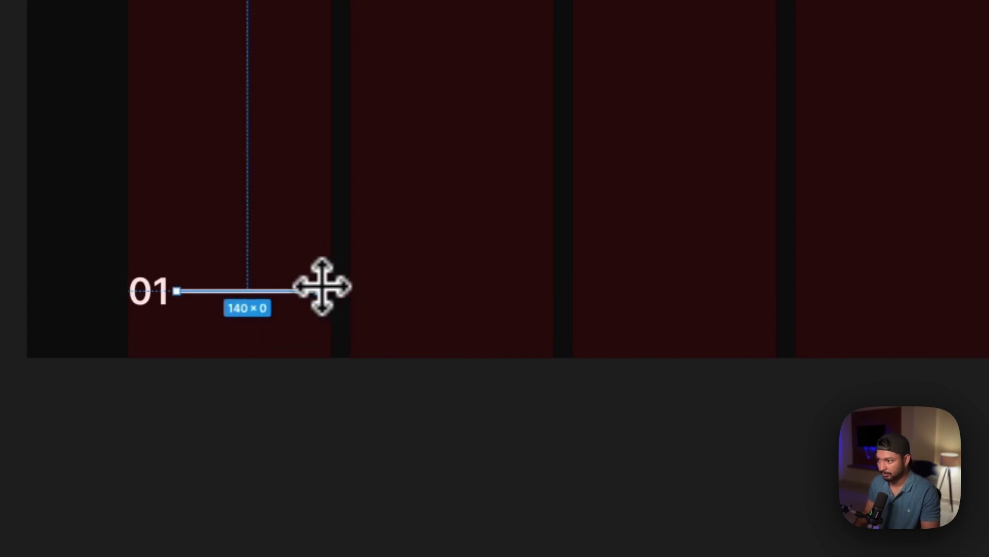
{"action": "left_click_drag", "start_coordinate": [320, 291], "coordinate": [328, 291]}
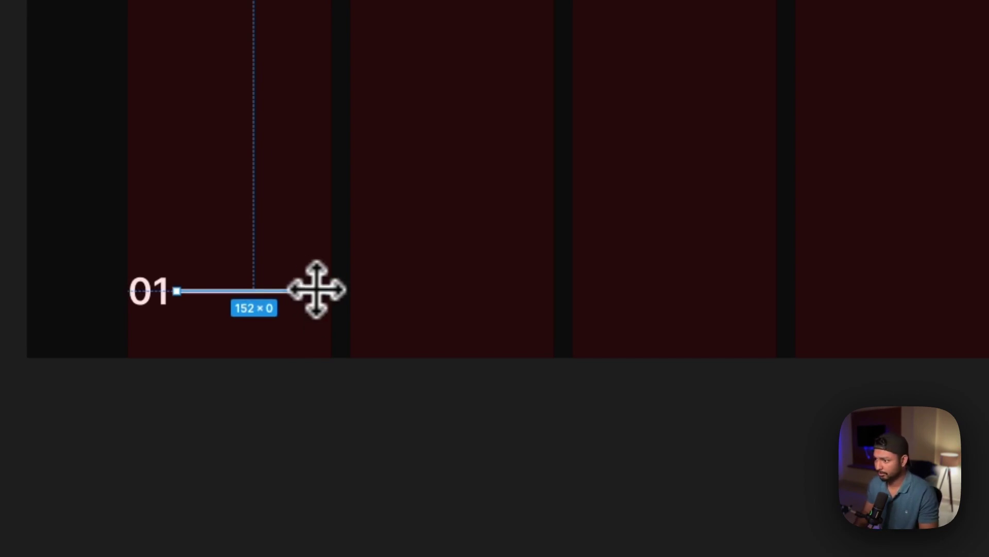
{"action": "left_click_drag", "start_coordinate": [328, 290], "coordinate": [219, 293]}
{"action": "left_click_drag", "start_coordinate": [275, 317], "coordinate": [277, 314]}
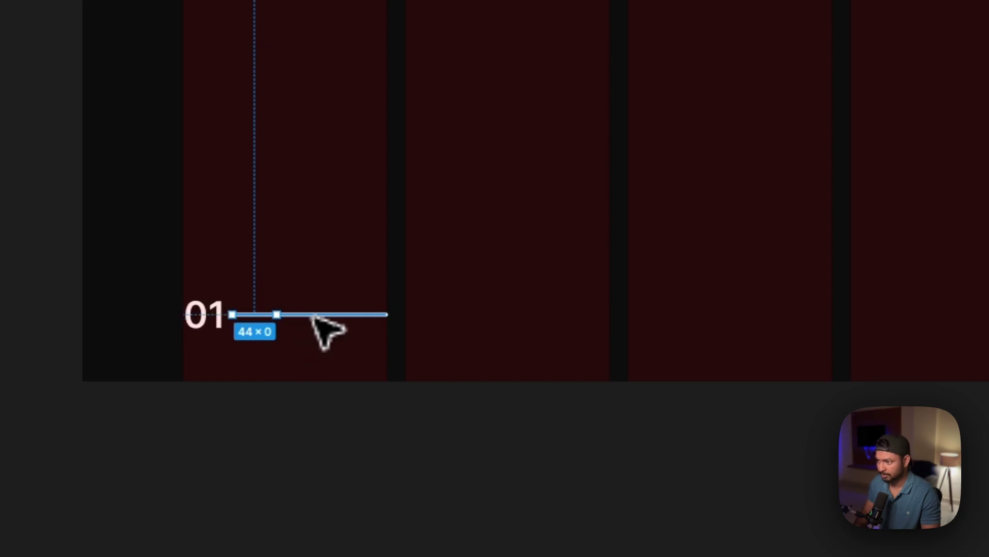
Step: Change the stroke colour of the longer 152-wide line to dark grey 3E3E3E
{"action": "left_click", "coordinate": [818, 226]}
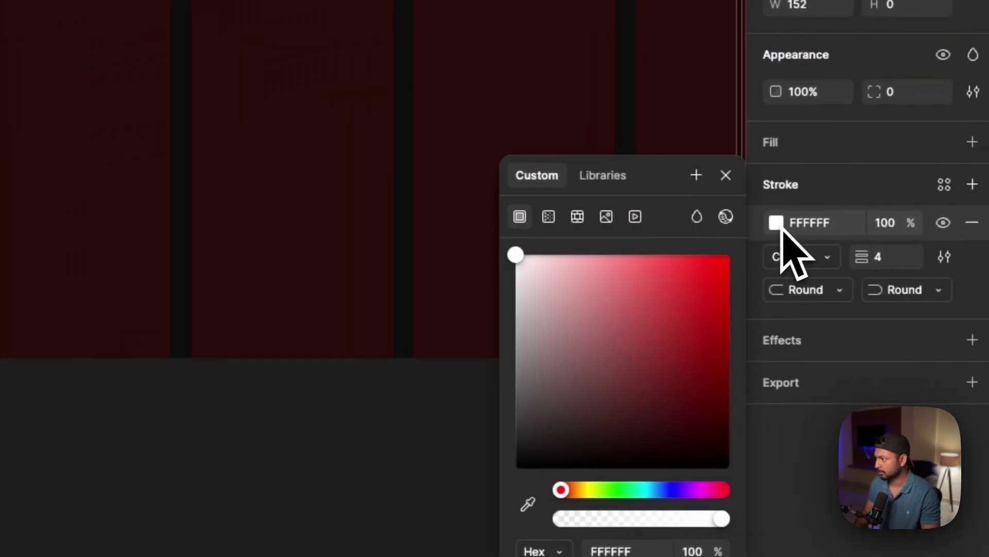
{"action": "left_click_drag", "start_coordinate": [515, 255], "coordinate": [515, 415]}
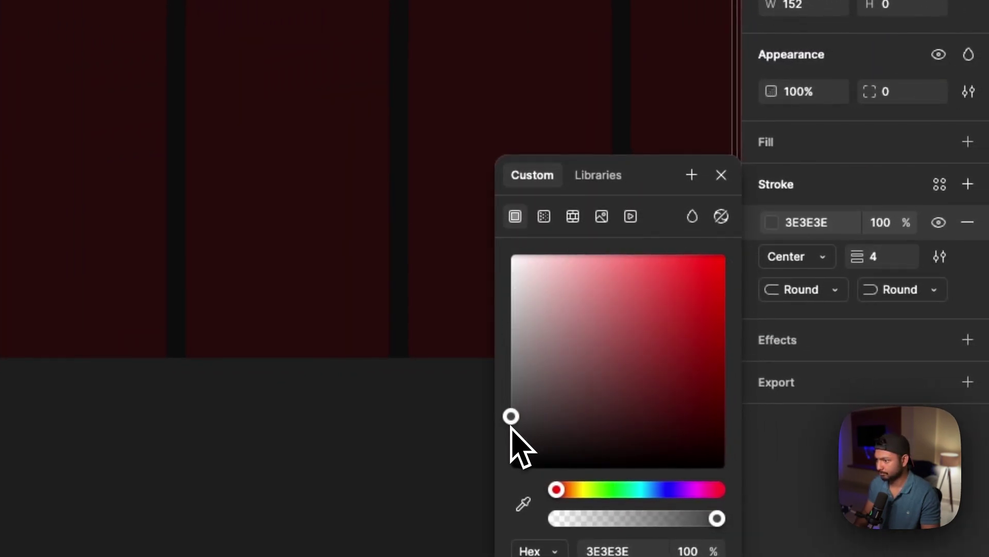
{"action": "left_click", "coordinate": [361, 416]}
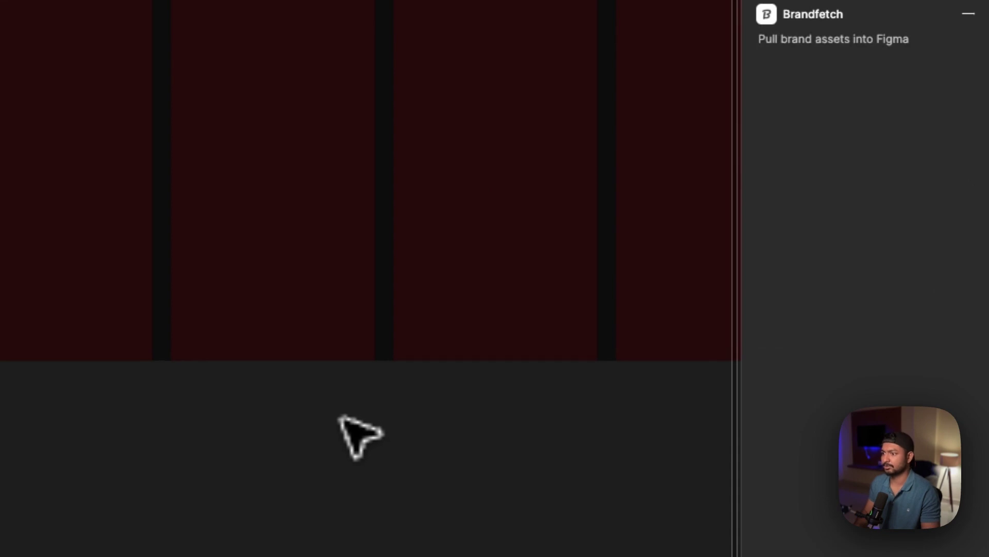
Step: Draw a polygon about 81 × 81 in the fourth column, then set its height to 80 and its side count to 6
{"action": "scroll", "coordinate": [341, 416], "scroll_direction": "right", "scroll_amount": 5}
{"action": "scroll", "coordinate": [341, 416], "scroll_direction": "down", "scroll_amount": 3}
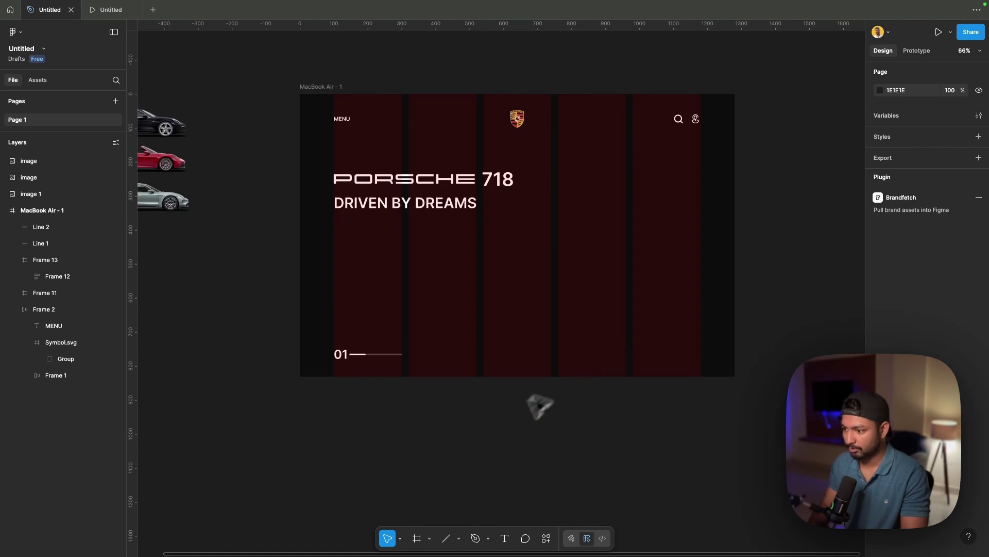
{"action": "left_click", "coordinate": [459, 539]}
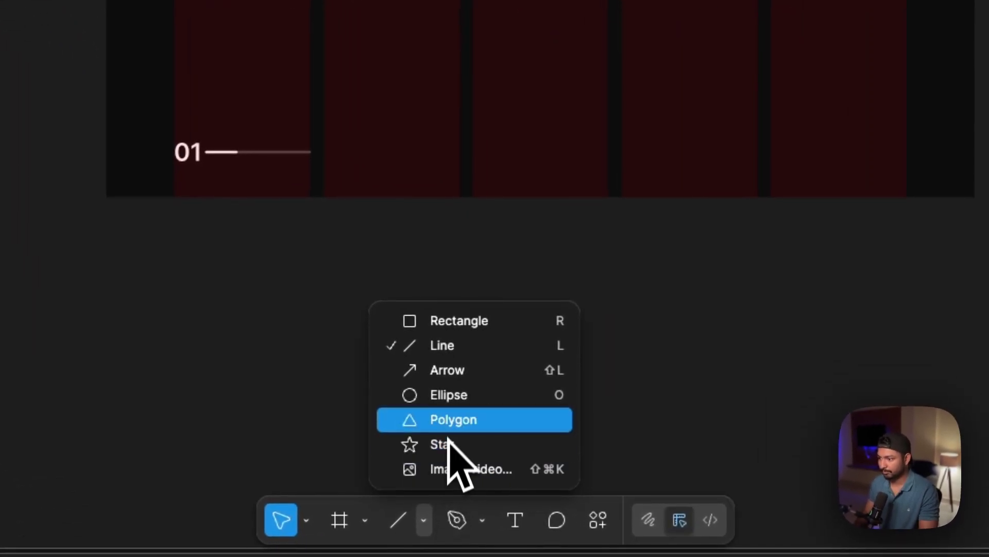
{"action": "left_click", "coordinate": [449, 424]}
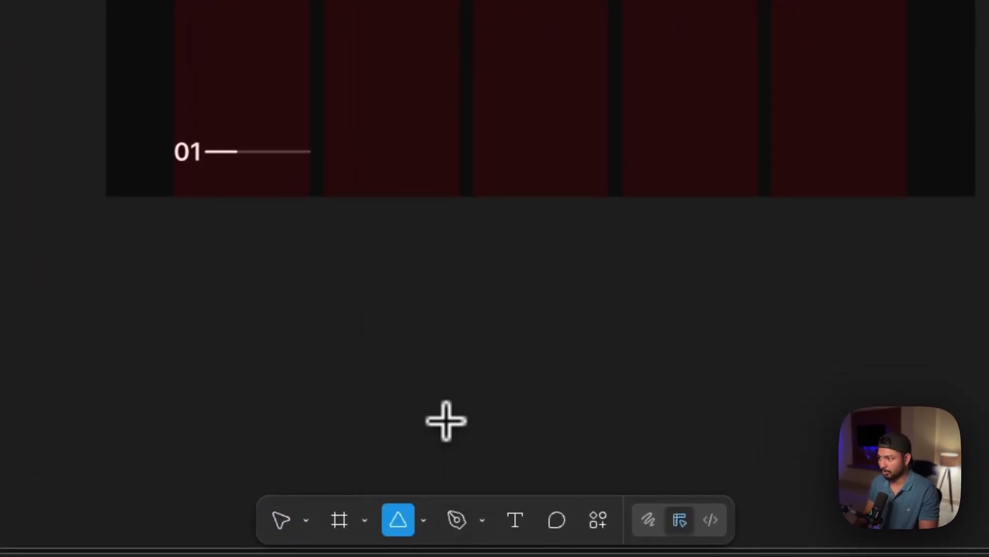
{"action": "left_click_drag", "start_coordinate": [309, 229], "coordinate": [362, 277]}
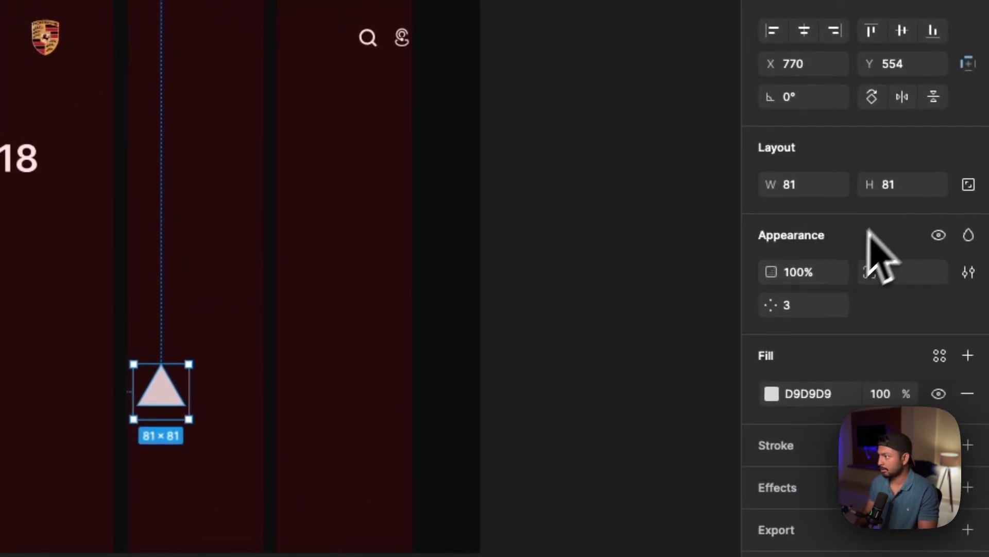
{"action": "left_click", "coordinate": [905, 192]}
{"action": "key", "text": "Return"}
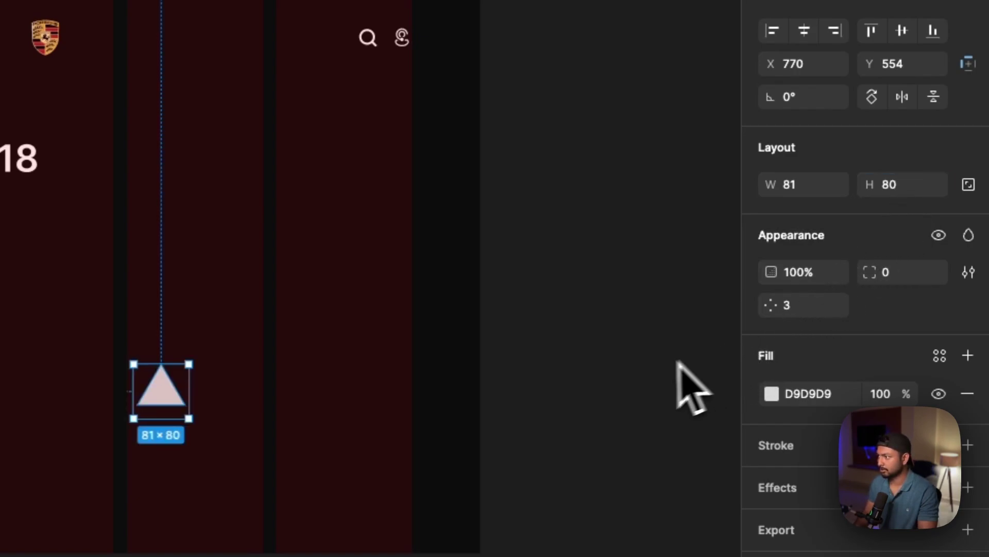
{"action": "left_click", "coordinate": [791, 312]}
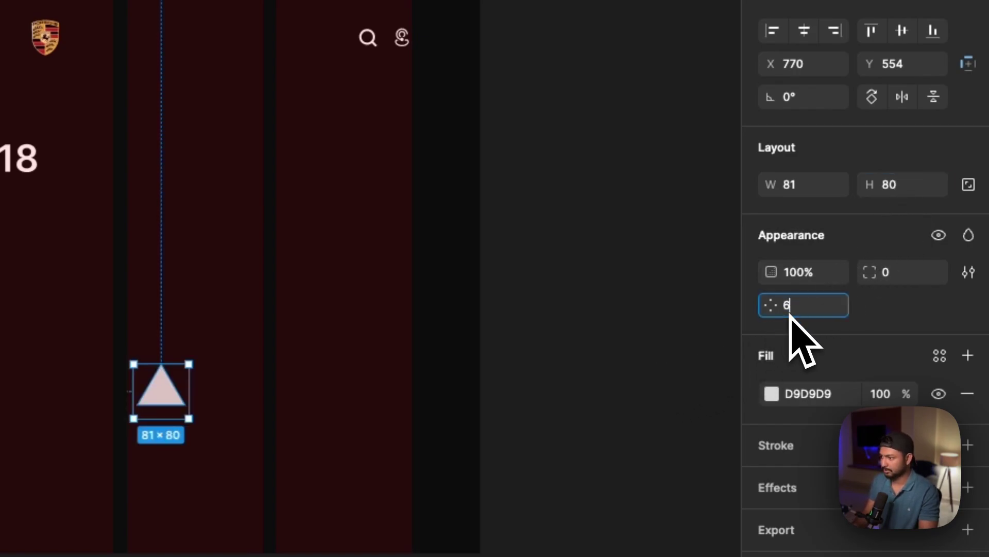
{"action": "type", "text": "6"}
{"action": "key", "text": "Return"}
Step: Move the hexagon to the lower outer corner of the last column, level with 01 and flush with the column's edge
{"action": "left_click_drag", "start_coordinate": [164, 402], "coordinate": [357, 504]}
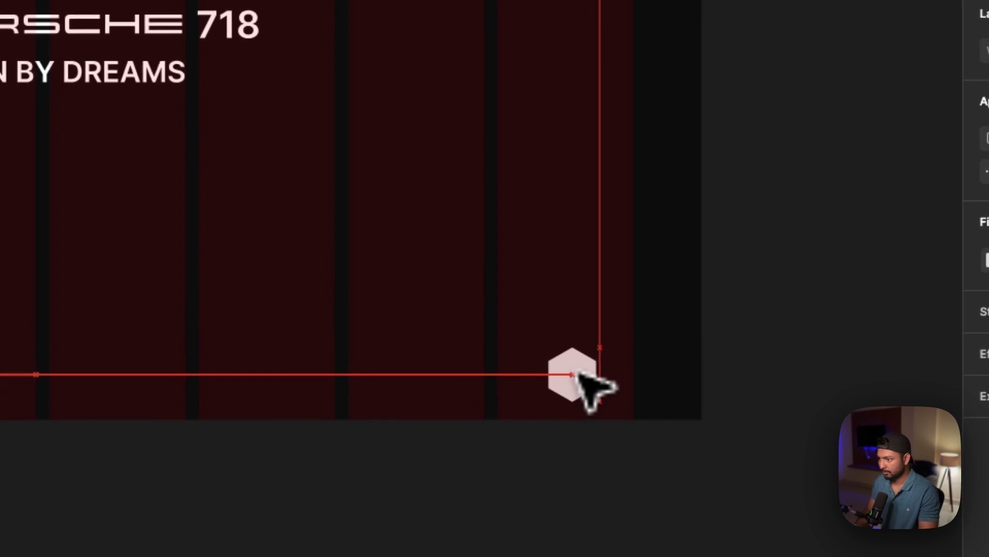
{"action": "left_click_drag", "start_coordinate": [578, 372], "coordinate": [612, 375]}
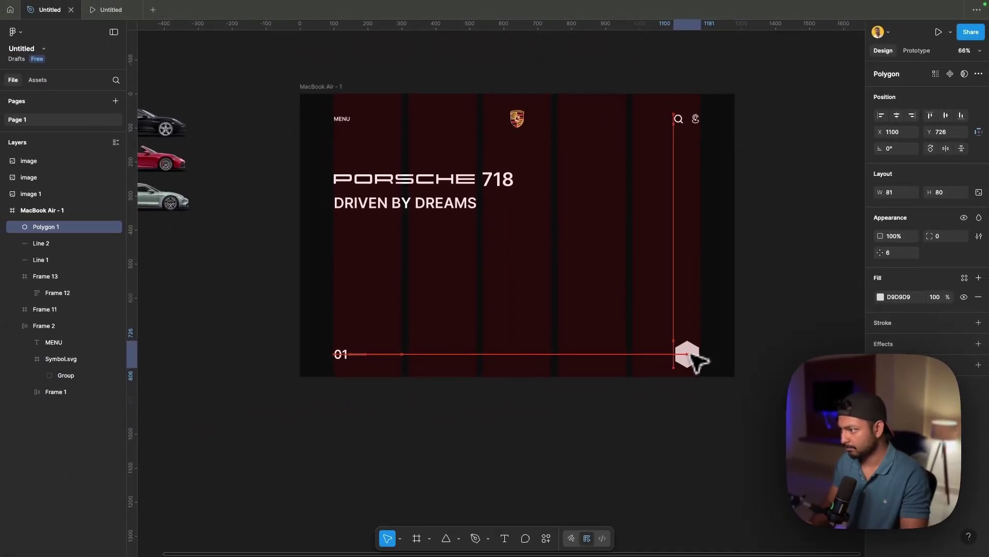
{"action": "left_click_drag", "start_coordinate": [690, 353], "coordinate": [692, 354]}
Step: Add an inside stroke of weight 4 in white FFFFFF to the hexagon
{"action": "scroll", "coordinate": [692, 353], "scroll_direction": "up", "scroll_amount": 3}
{"action": "scroll", "coordinate": [688, 350], "scroll_direction": "right", "scroll_amount": 1}
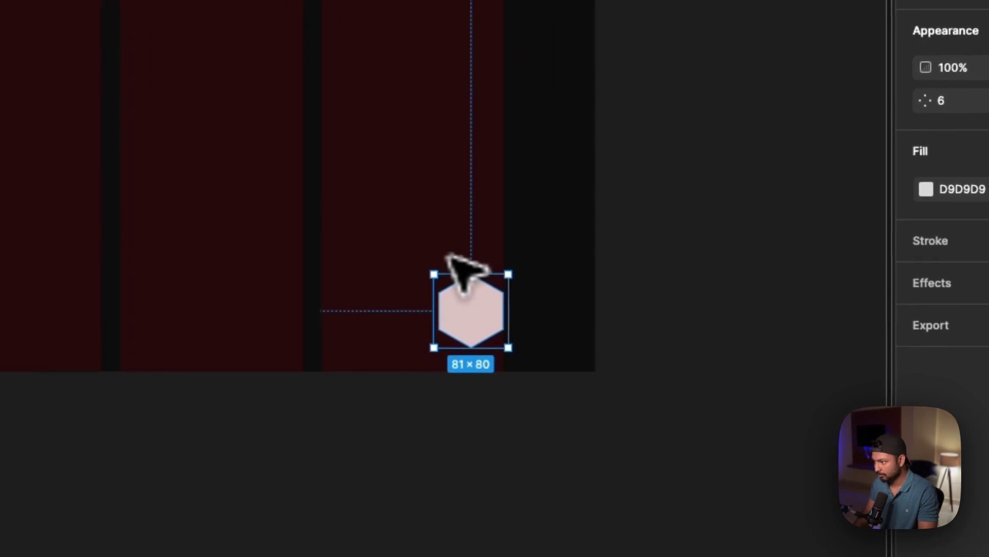
{"action": "scroll", "coordinate": [443, 252], "scroll_direction": "up", "scroll_amount": 5}
{"action": "scroll", "coordinate": [455, 270], "scroll_direction": "down", "scroll_amount": 4}
{"action": "scroll", "coordinate": [455, 270], "scroll_direction": "right", "scroll_amount": 4}
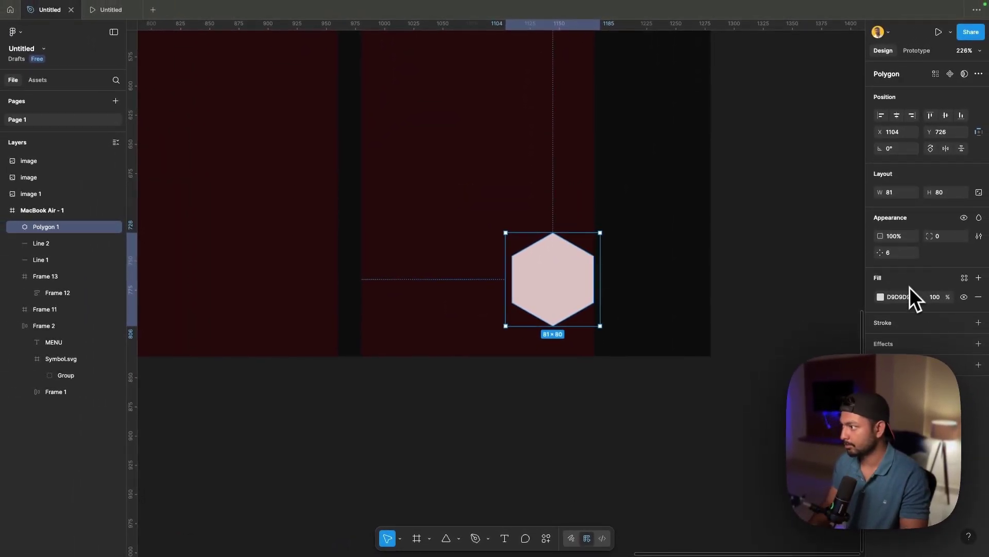
{"action": "left_click", "coordinate": [978, 322]}
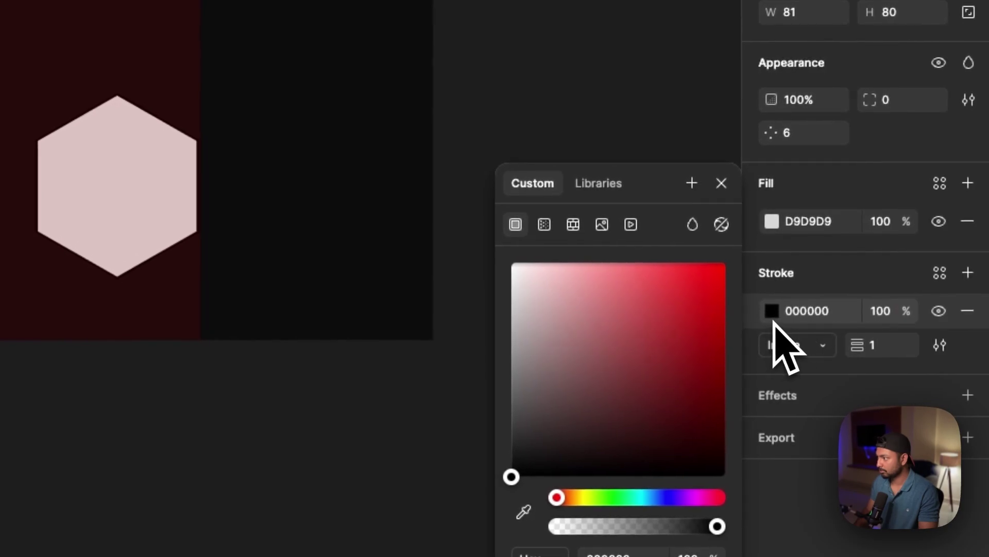
{"action": "left_click", "coordinate": [879, 341]}
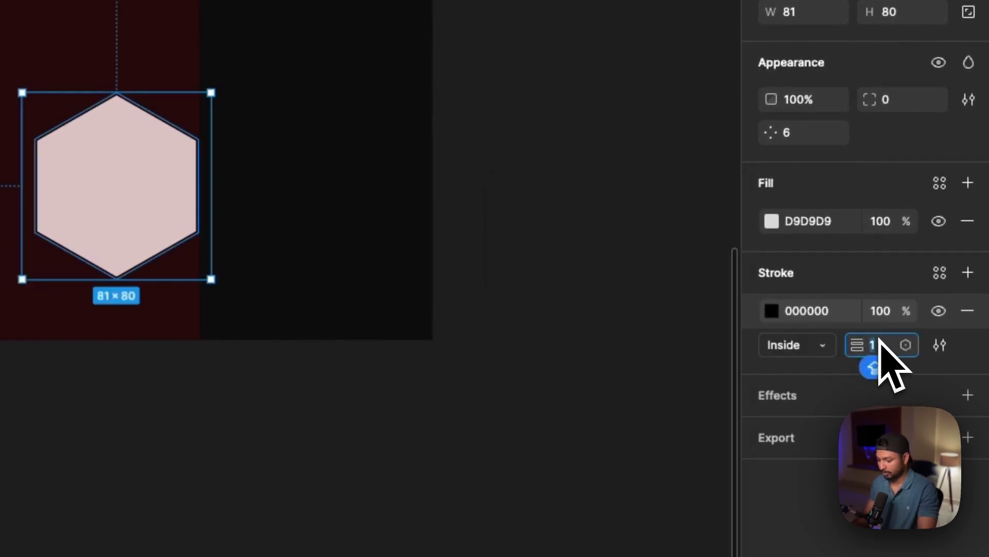
{"action": "type", "text": "4"}
{"action": "key", "text": "Return"}
{"action": "left_click", "coordinate": [775, 311]}
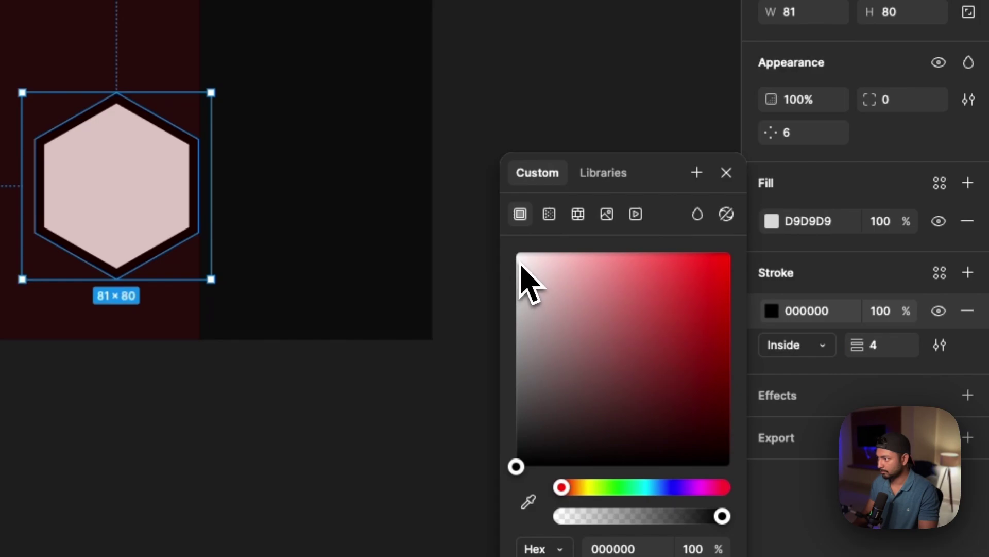
{"action": "left_click_drag", "start_coordinate": [520, 266], "coordinate": [498, 220]}
Step: Reduce the hexagon's stroke weight to 2 and remove its fill
{"action": "left_click", "coordinate": [876, 345]}
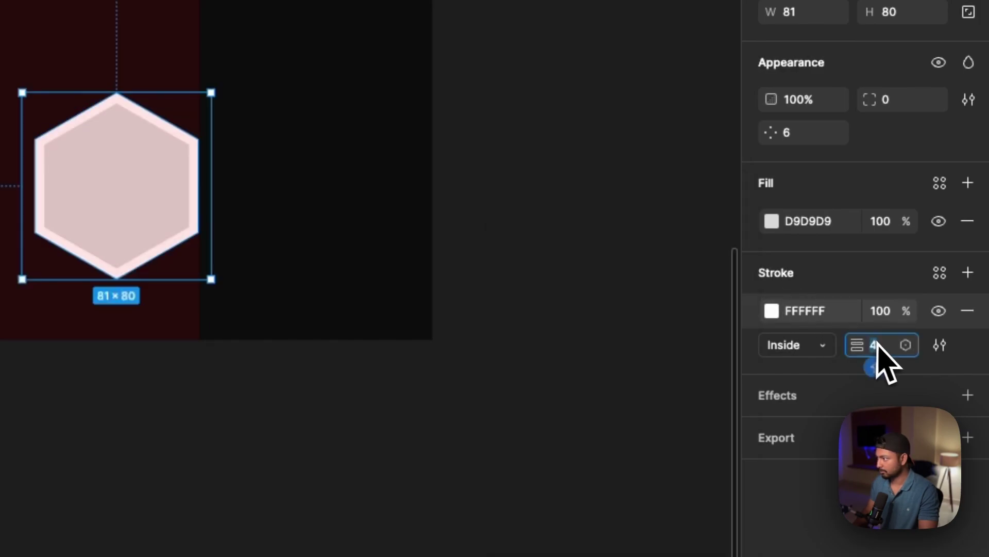
{"action": "type", "text": "2"}
{"action": "key", "text": "Return"}
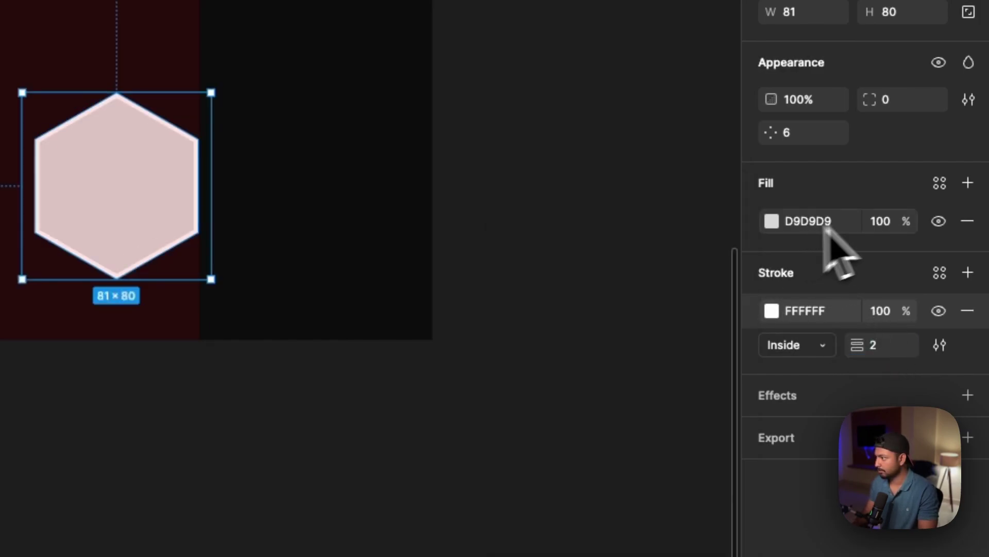
{"action": "left_click", "coordinate": [967, 221]}
{"action": "left_click", "coordinate": [600, 248]}
Step: Search the Iconify plugin for ARROW and import the chevron pointing right as a frame, size 30 and colour #fff
{"action": "scroll", "coordinate": [563, 249], "scroll_direction": "down", "scroll_amount": 5}
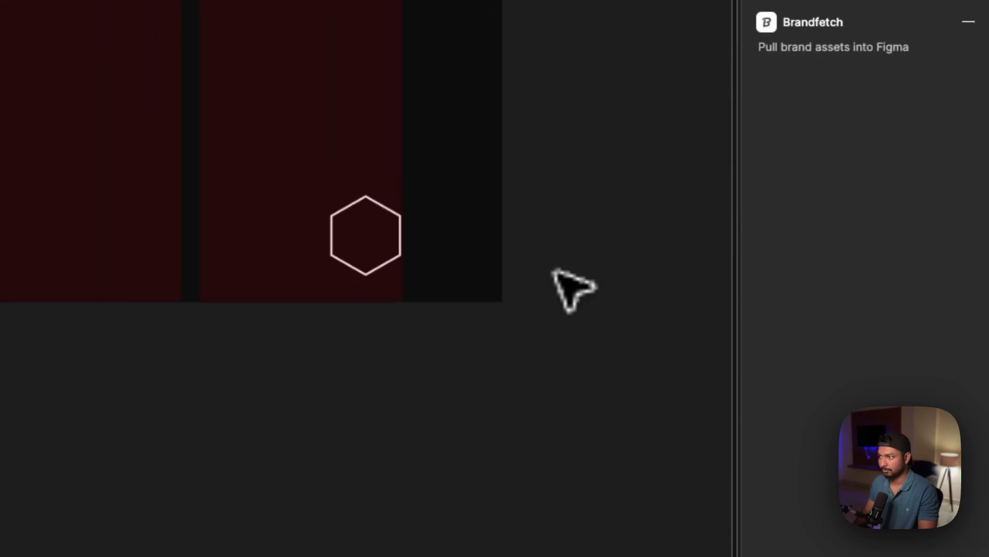
{"action": "scroll", "coordinate": [553, 270], "scroll_direction": "up", "scroll_amount": 2}
{"action": "scroll", "coordinate": [553, 270], "scroll_direction": "right", "scroll_amount": 3}
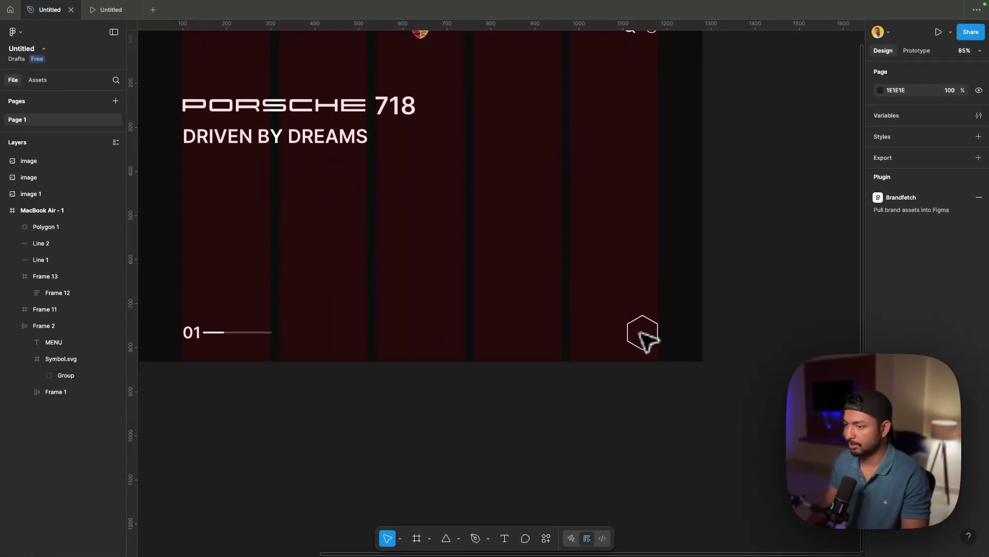
{"action": "scroll", "coordinate": [646, 340], "scroll_direction": "down", "scroll_amount": 3}
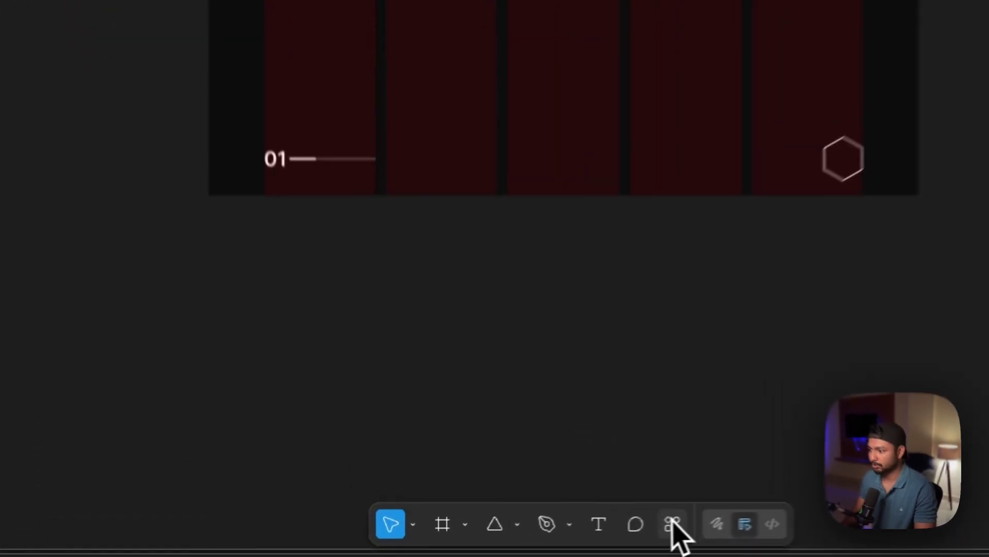
{"action": "left_click", "coordinate": [547, 538]}
{"action": "left_click", "coordinate": [470, 423]}
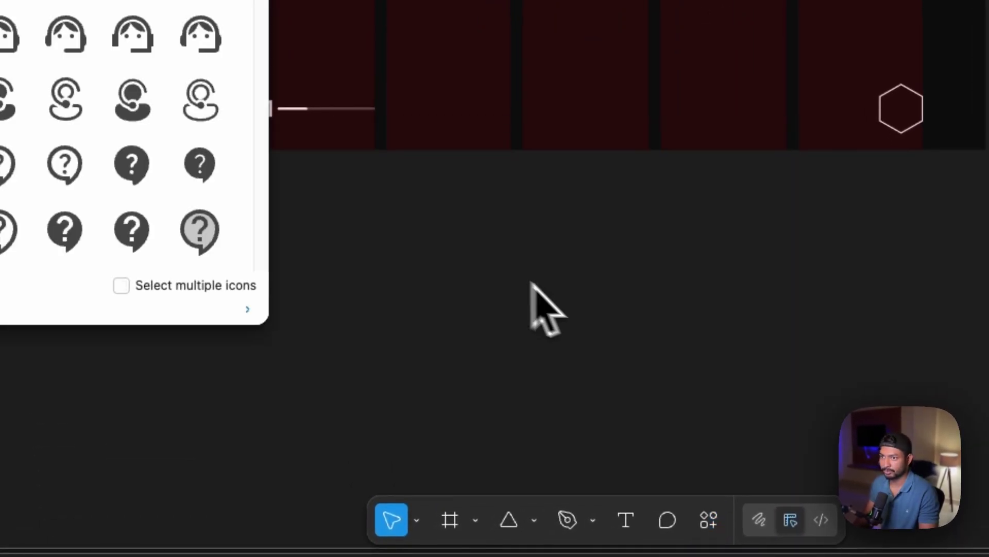
{"action": "left_click", "coordinate": [172, 73]}
{"action": "type", "text": "ARR"}
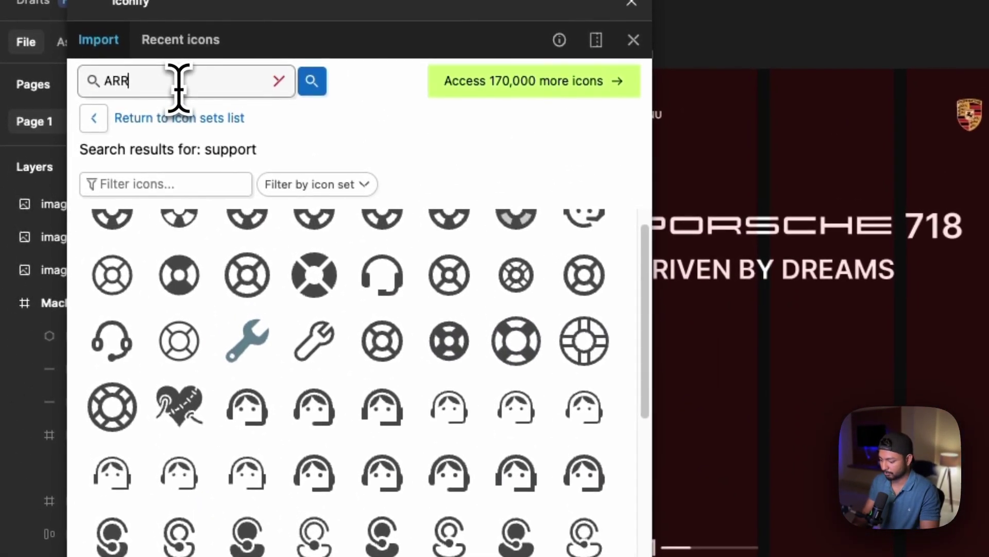
{"action": "type", "text": "OW"}
{"action": "key", "text": "Return"}
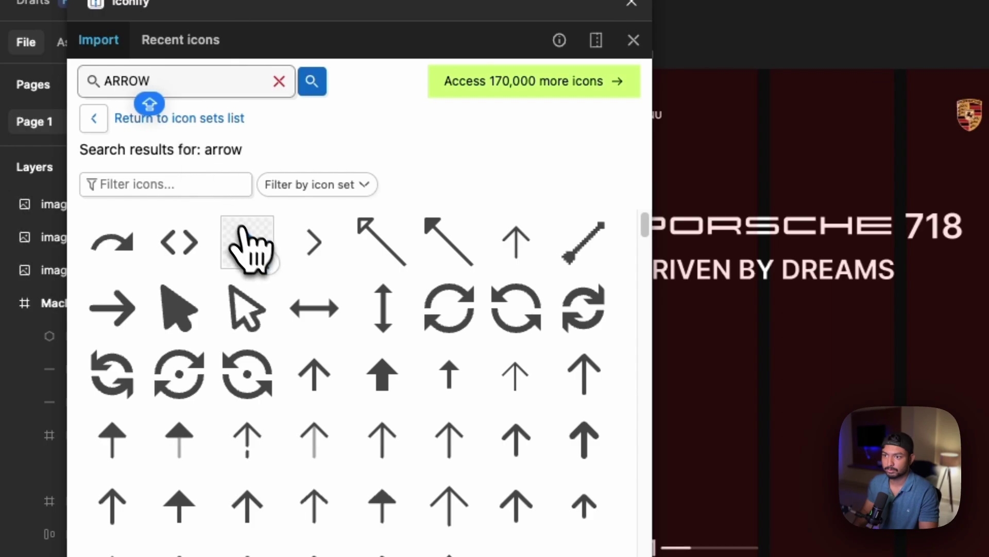
{"action": "left_click", "coordinate": [243, 235]}
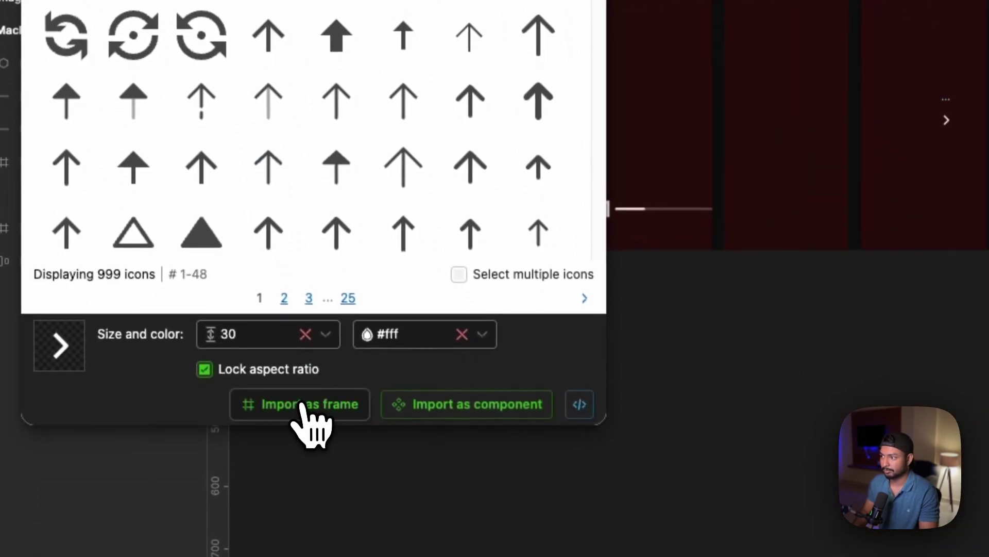
Step: Place the imported chevron icon over the hexagon and nest its layer inside the MacBook Air - 1 frame, next to Polygon 1
{"action": "left_click", "coordinate": [304, 425]}
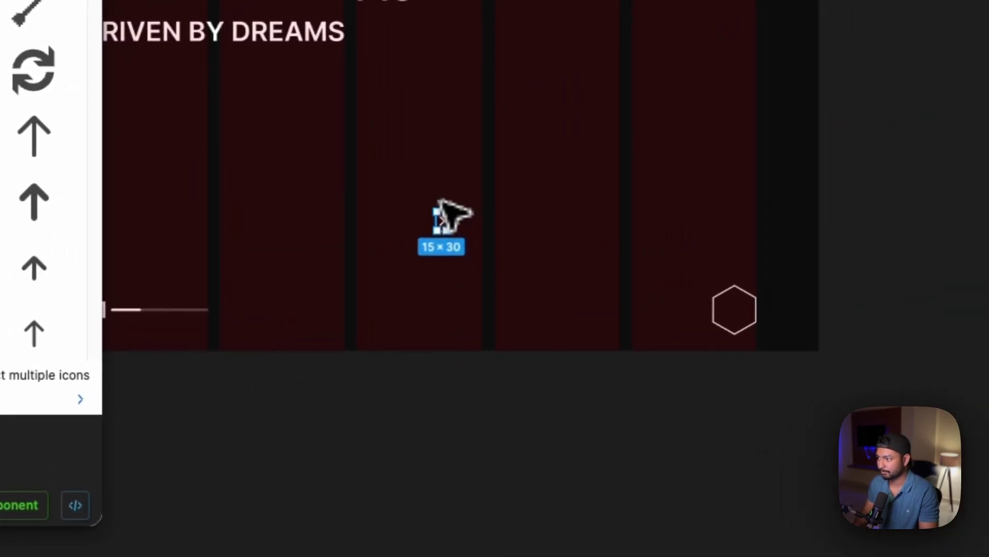
{"action": "left_click_drag", "start_coordinate": [440, 202], "coordinate": [734, 287]}
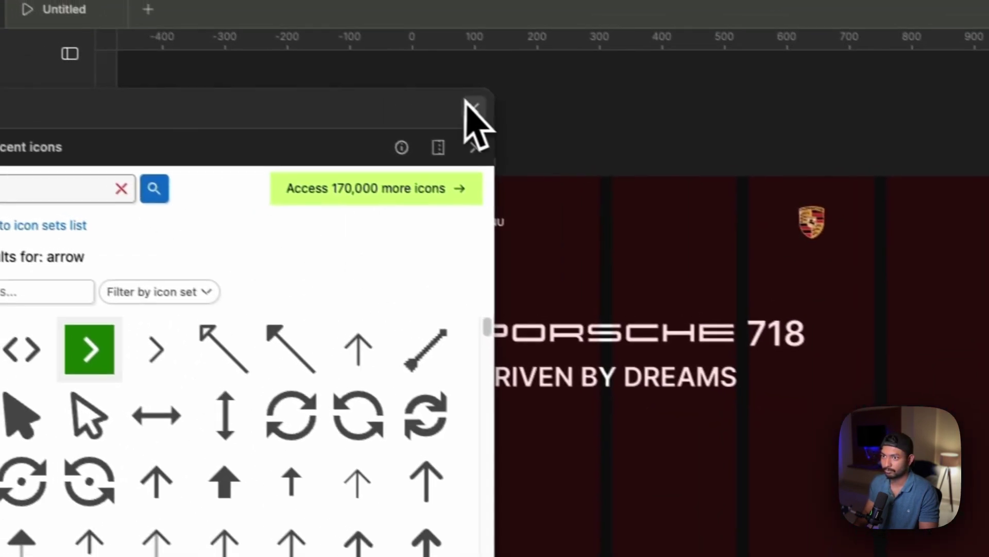
{"action": "left_click", "coordinate": [470, 105]}
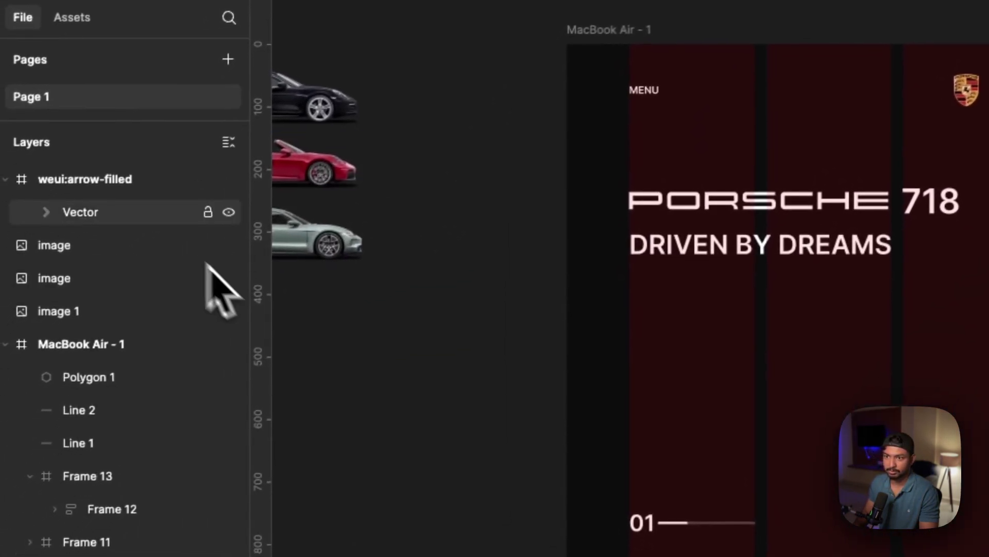
{"action": "left_click", "coordinate": [104, 177]}
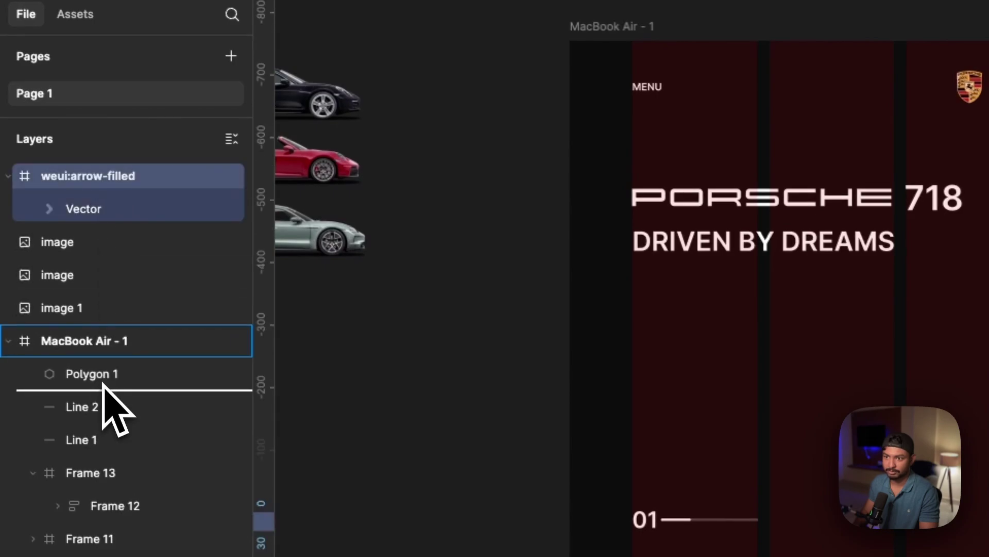
{"action": "left_click_drag", "start_coordinate": [103, 360], "coordinate": [125, 375]}
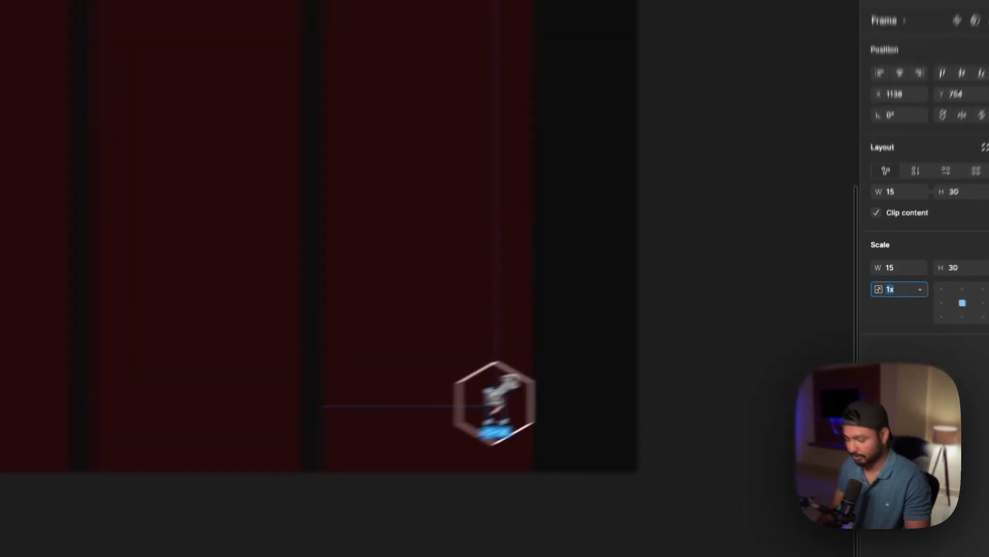
Step: Scale the chevron icon to 22 × 44 and group it, centred, with the hexagon
{"action": "left_click_drag", "start_coordinate": [585, 364], "coordinate": [590, 354]}
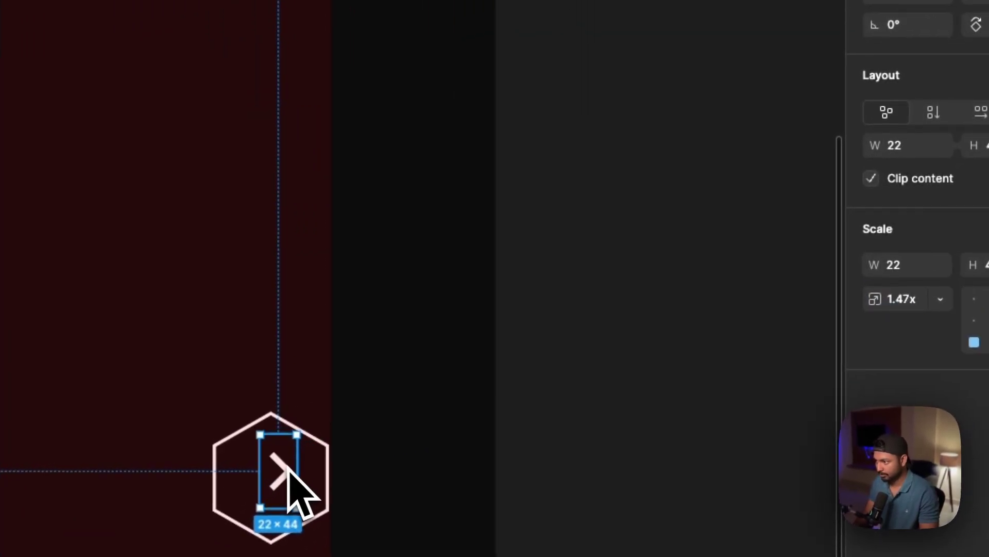
{"action": "left_click", "coordinate": [288, 421], "text": "shift"}
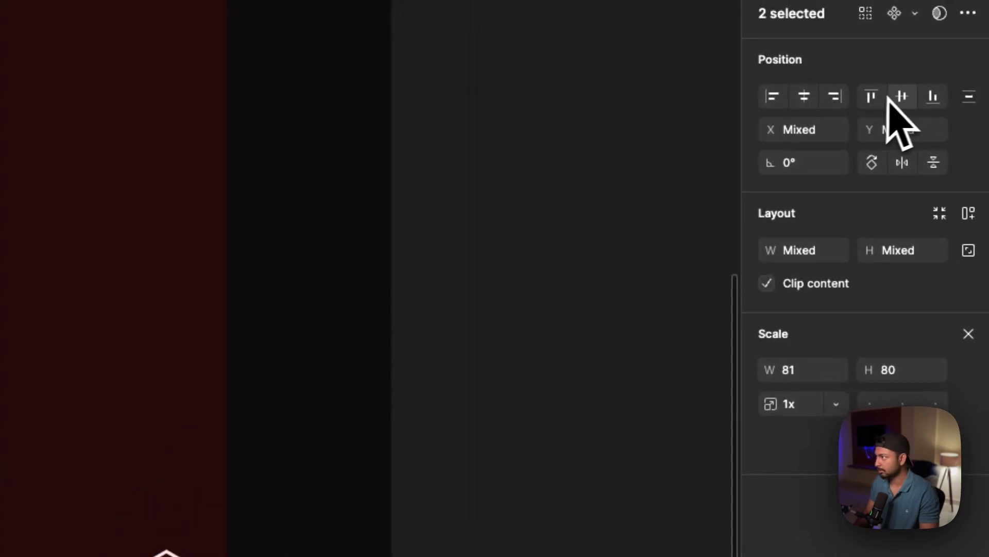
{"action": "left_click", "coordinate": [494, 418]}
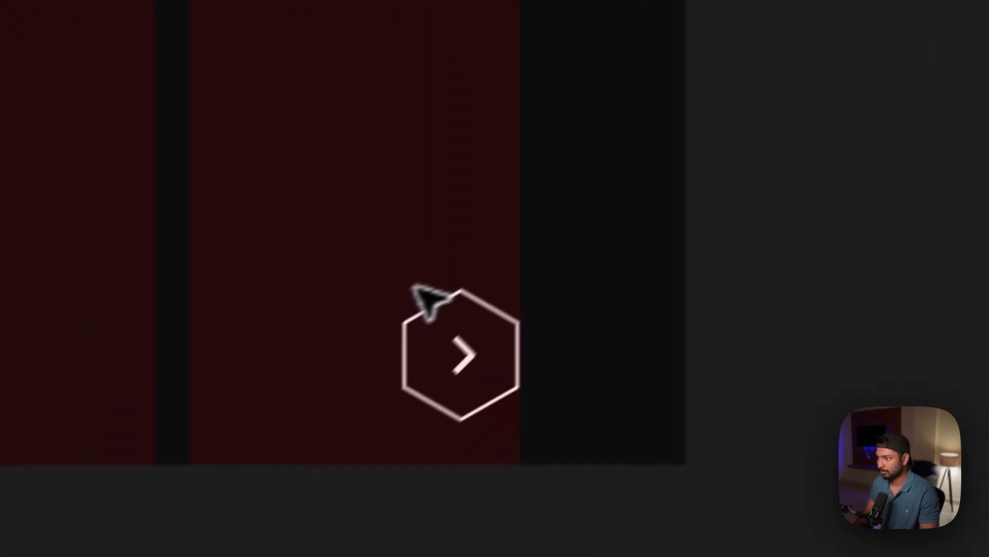
{"action": "left_click_drag", "start_coordinate": [434, 248], "coordinate": [581, 383]}
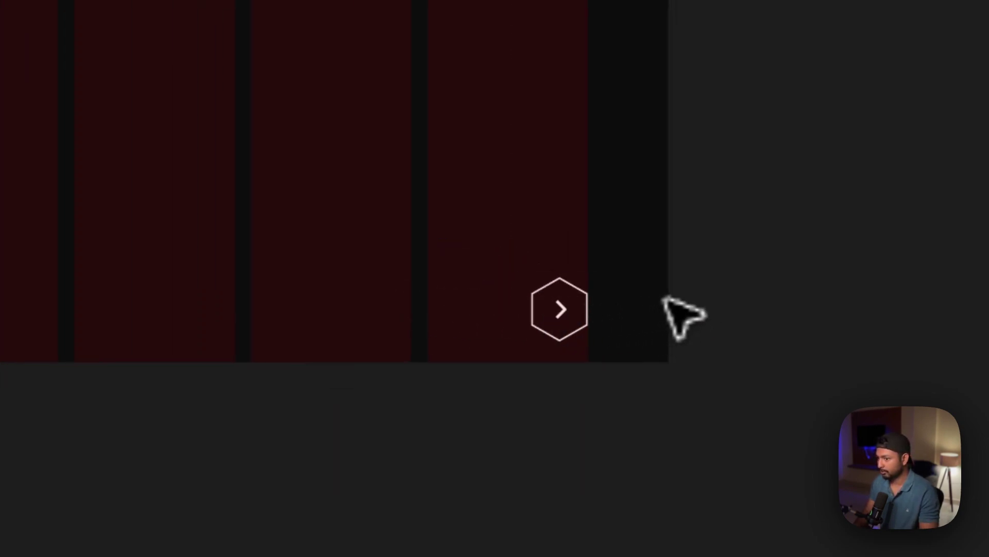
Step: Duplicate the short white progress line beside the hexagon and set both ends of the copy to Square
{"action": "left_click", "coordinate": [255, 305]}
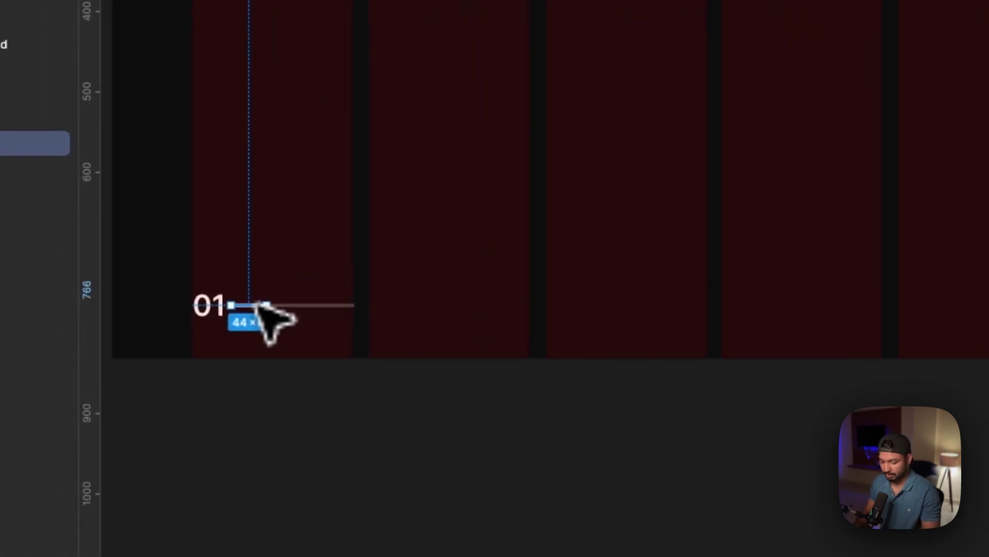
{"action": "left_click_drag", "start_coordinate": [265, 305], "coordinate": [588, 322]}
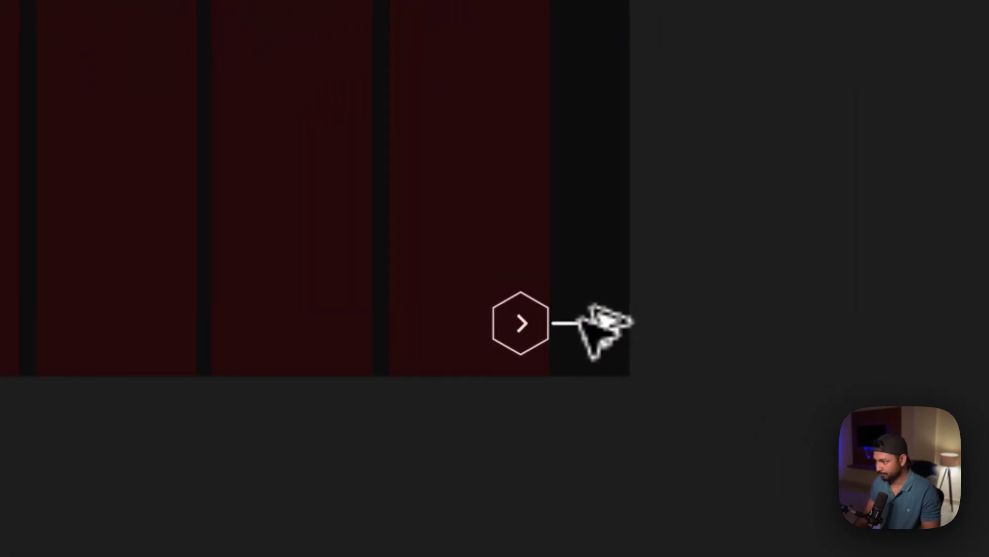
{"action": "left_click", "coordinate": [582, 322]}
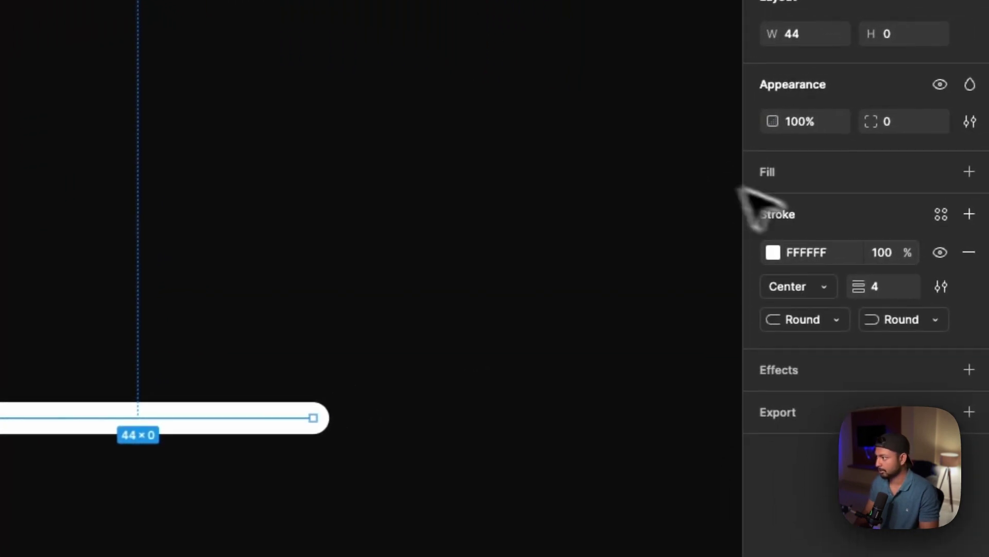
{"action": "left_click", "coordinate": [838, 319]}
{"action": "left_click", "coordinate": [827, 343]}
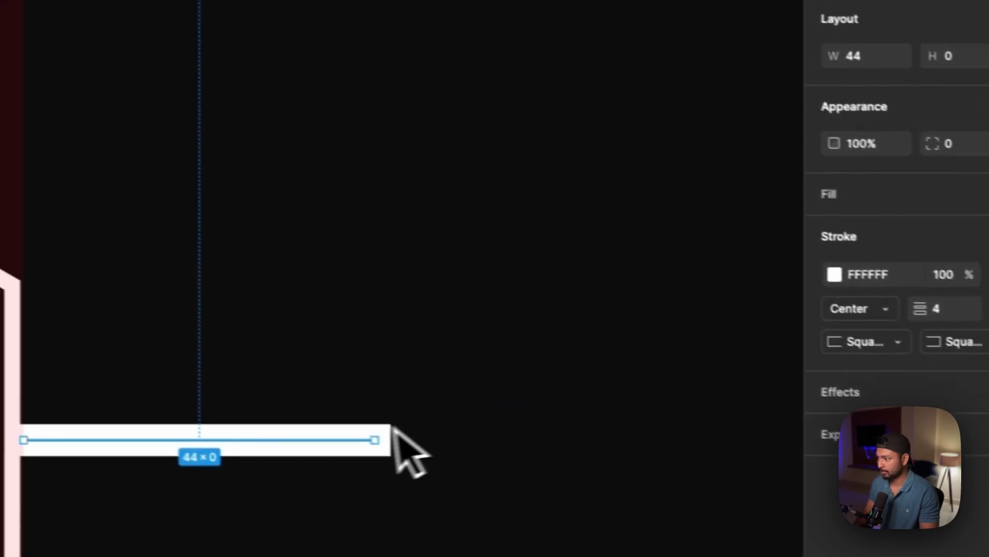
Step: Lengthen the white line beside the hexagon to 98 so it reaches the frame's outer edge
{"action": "left_click_drag", "start_coordinate": [399, 448], "coordinate": [733, 448]}
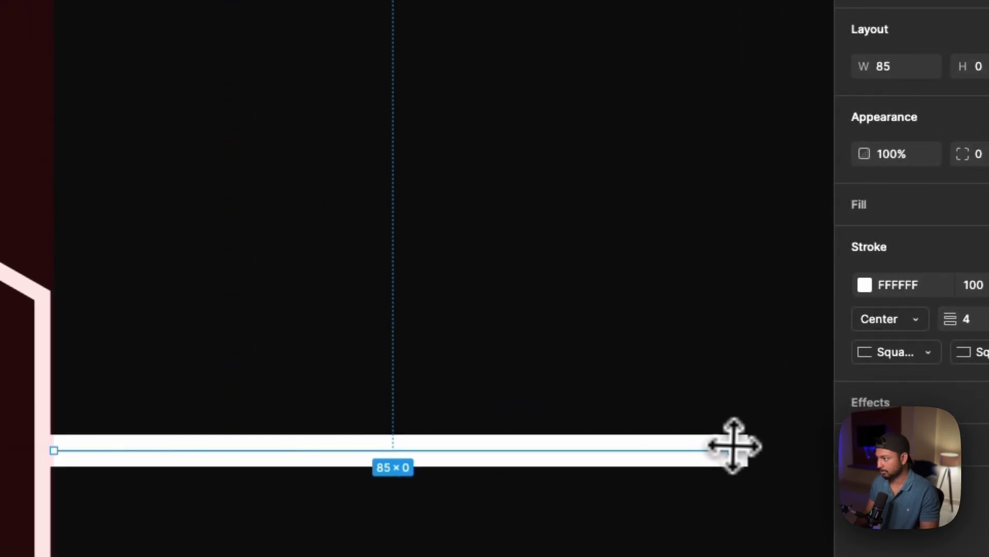
{"action": "scroll", "coordinate": [736, 449], "scroll_direction": "right", "scroll_amount": 3}
{"action": "scroll", "coordinate": [735, 449], "scroll_direction": "right", "scroll_amount": 2}
{"action": "left_click_drag", "start_coordinate": [527, 444], "coordinate": [609, 444]}
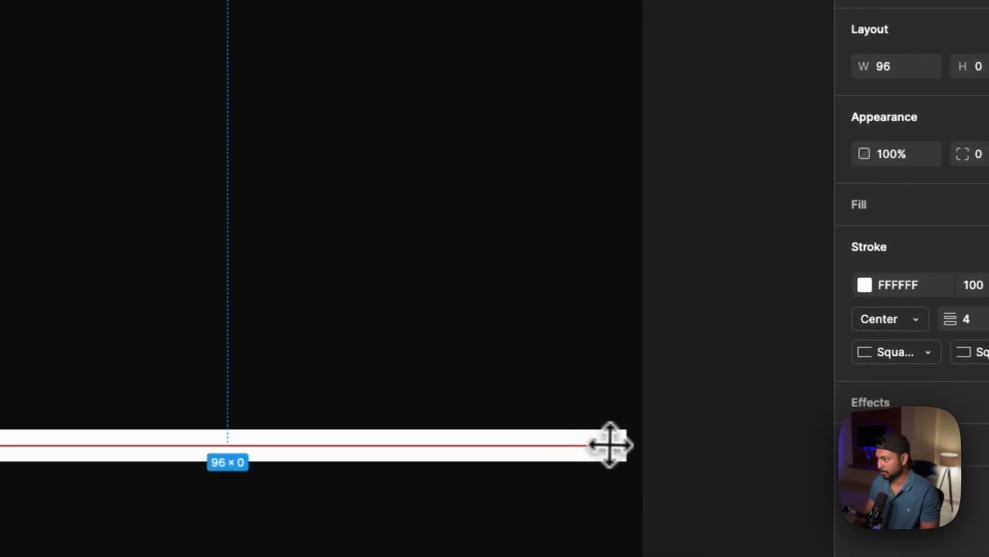
{"action": "scroll", "coordinate": [627, 444], "scroll_direction": "down", "scroll_amount": 6}
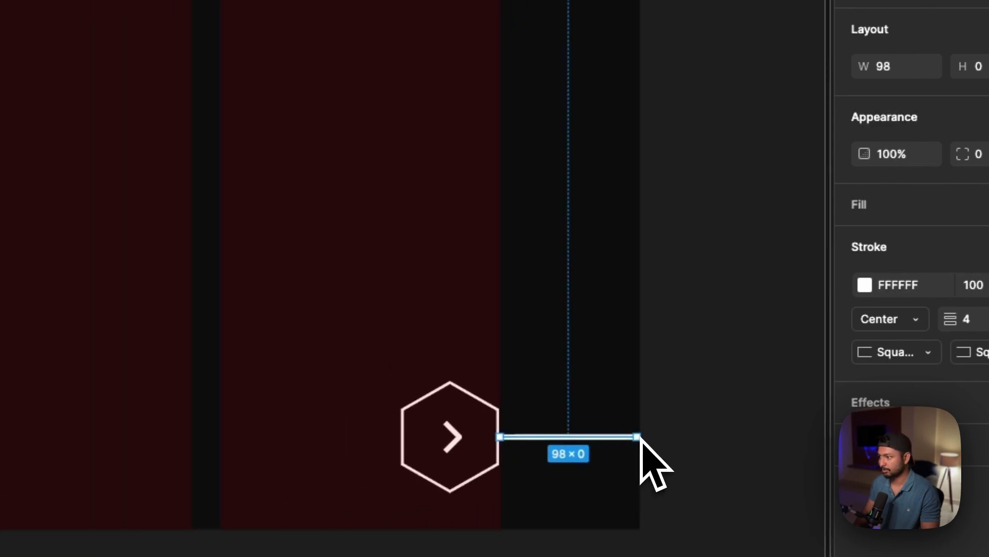
{"action": "scroll", "coordinate": [639, 437], "scroll_direction": "down", "scroll_amount": 3}
{"action": "left_click", "coordinate": [721, 286]}
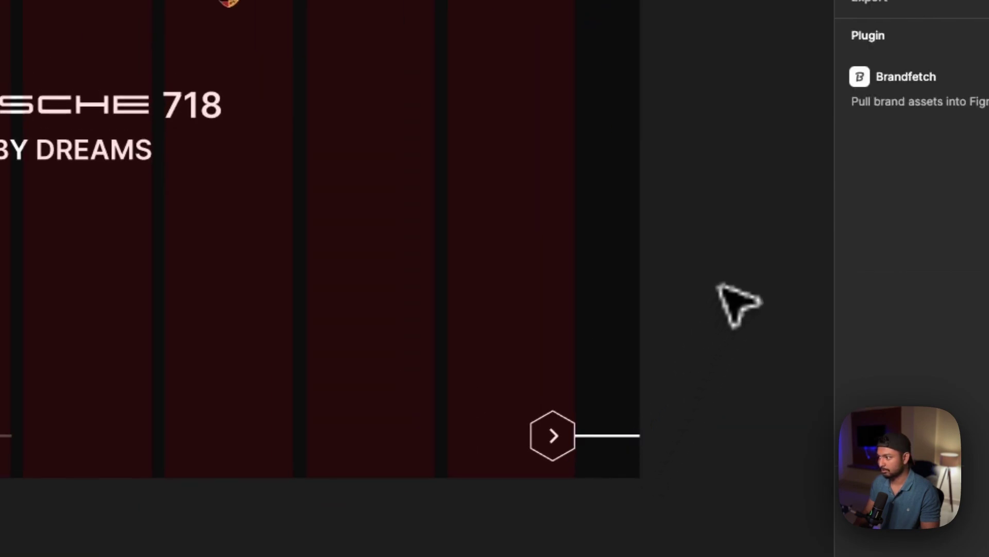
Step: Hide the 5-column layout guide of the MacBook Air - 1 frame
{"action": "scroll", "coordinate": [737, 304], "scroll_direction": "right", "scroll_amount": 2}
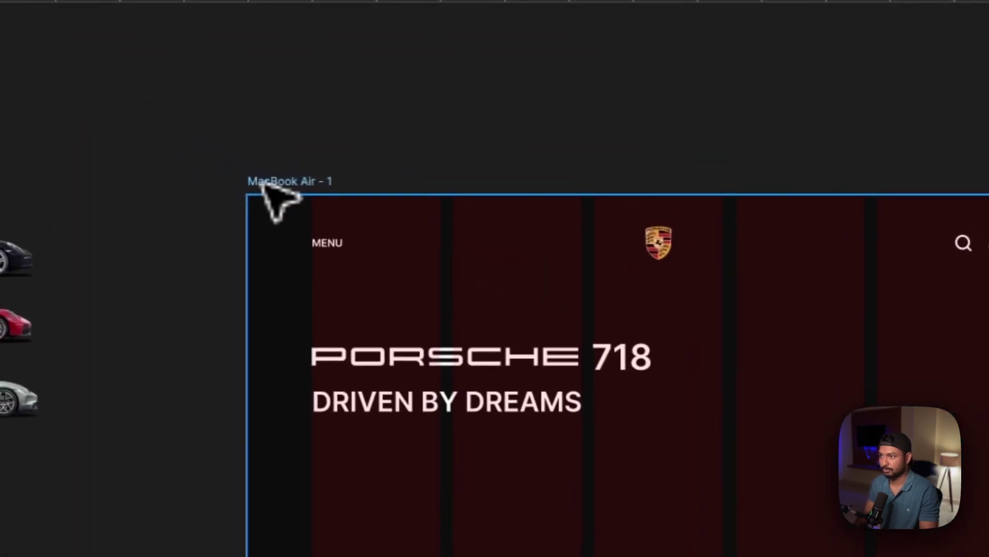
{"action": "left_click", "coordinate": [264, 184]}
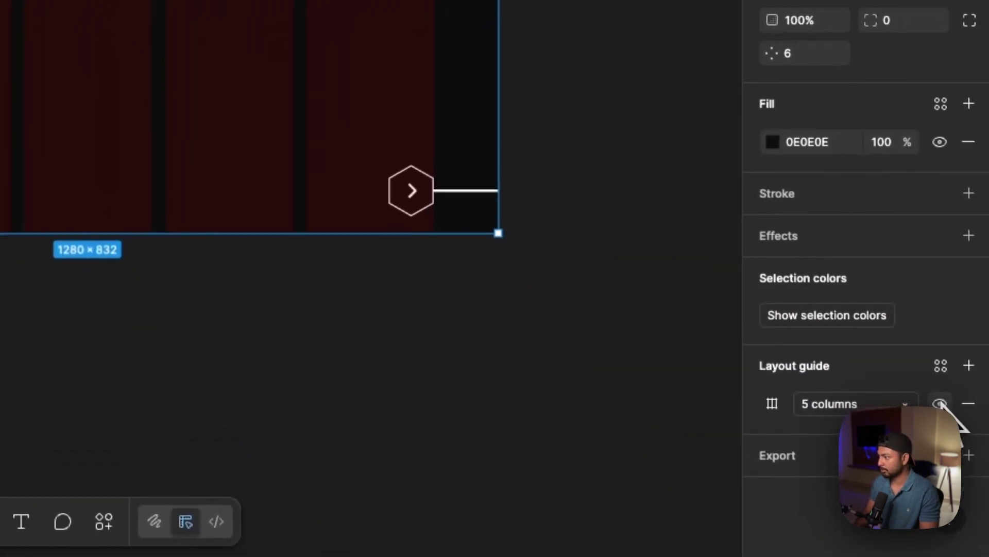
{"action": "left_click", "coordinate": [950, 419]}
{"action": "left_click", "coordinate": [503, 319]}
{"action": "scroll", "coordinate": [503, 320], "scroll_direction": "right", "scroll_amount": 2}
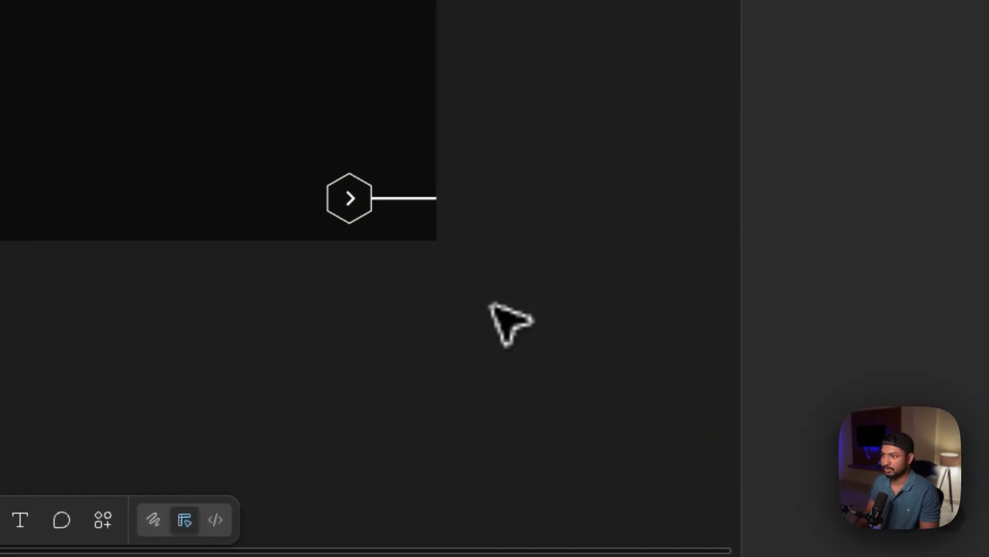
{"action": "scroll", "coordinate": [490, 304], "scroll_direction": "left", "scroll_amount": 1}
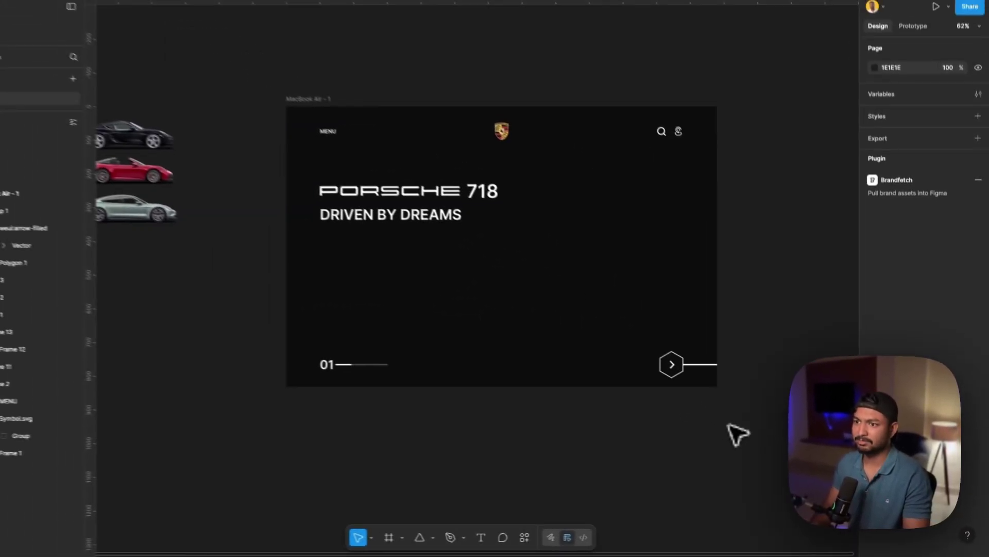
Step: Stack the black, red and silver car images on one another by aligning their vertical centres
{"action": "scroll", "coordinate": [491, 304], "scroll_direction": "left", "scroll_amount": 2}
{"action": "scroll", "coordinate": [304, 312], "scroll_direction": "left", "scroll_amount": 1}
{"action": "left_click", "coordinate": [245, 157]}
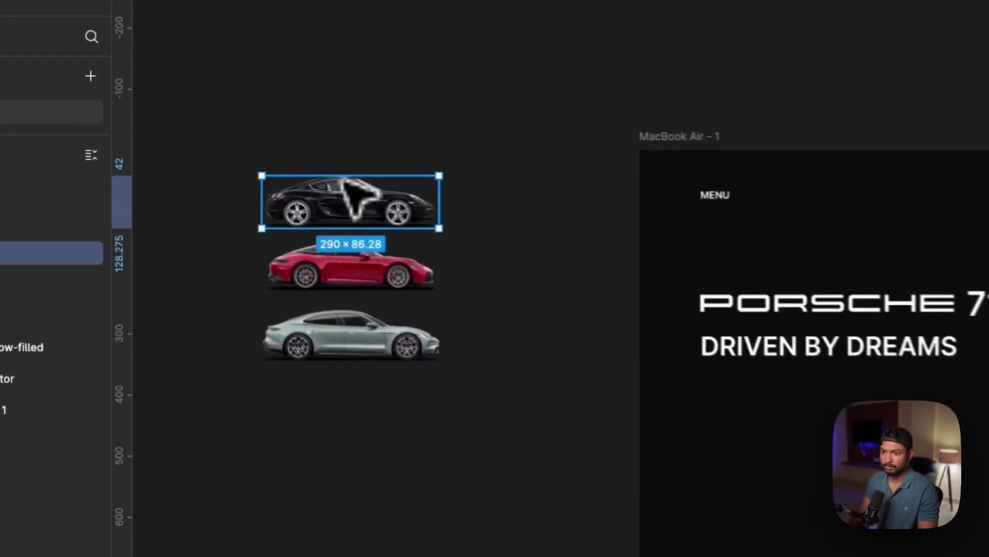
{"action": "left_click", "coordinate": [339, 271]}
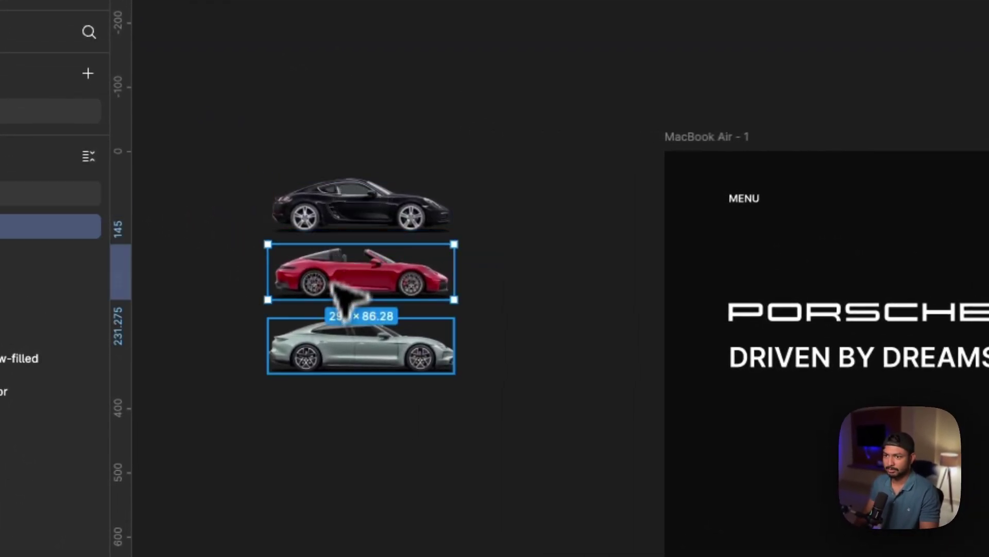
{"action": "left_click", "coordinate": [335, 332]}
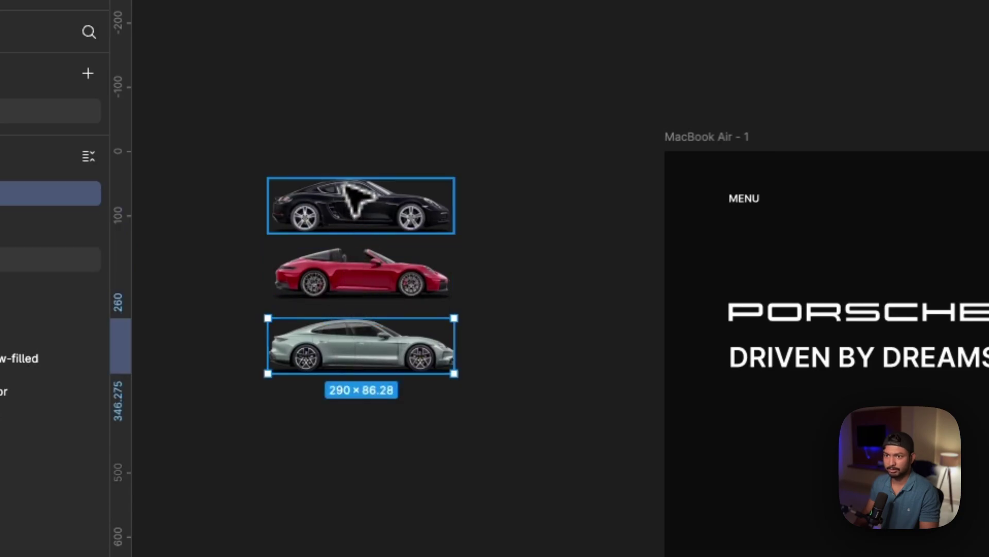
{"action": "left_click", "coordinate": [357, 199]}
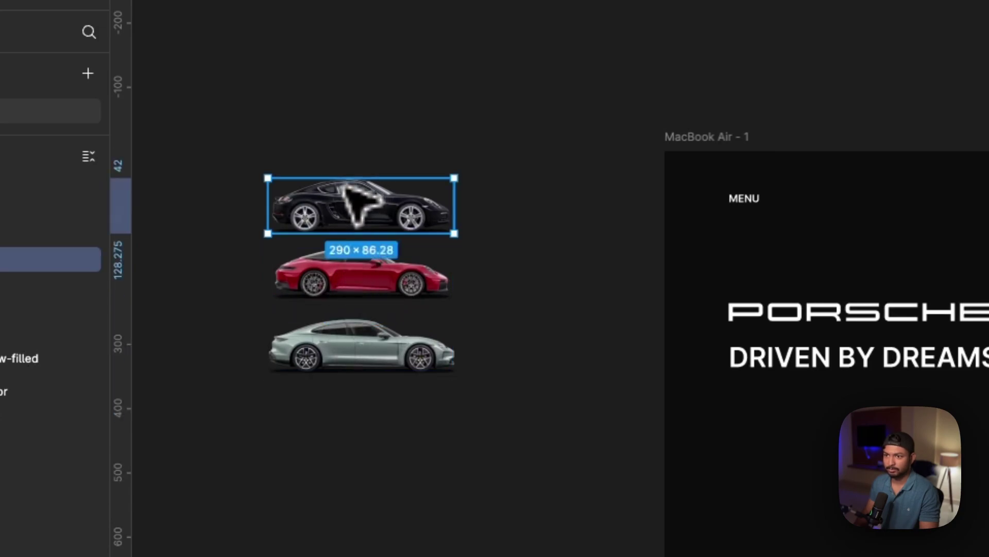
{"action": "left_click", "coordinate": [335, 287]}
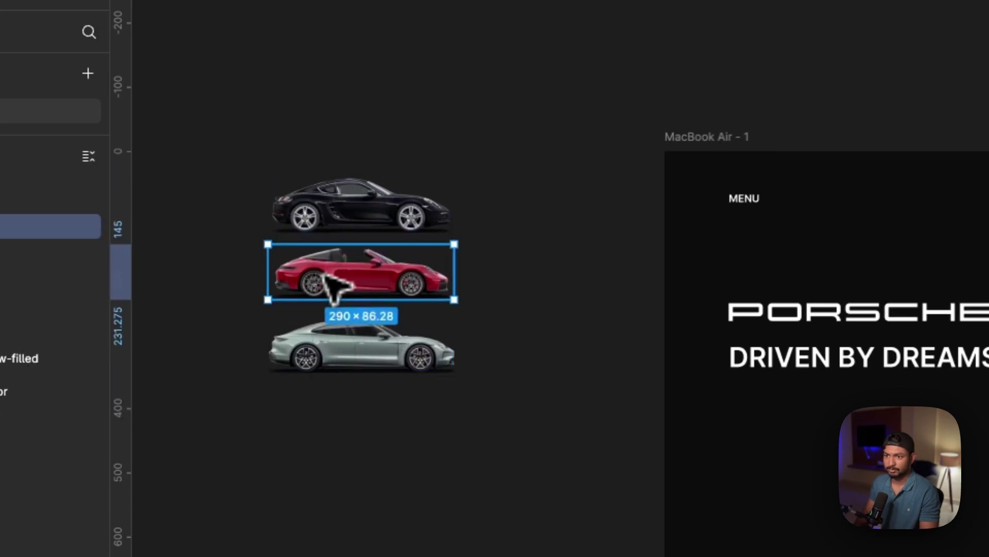
{"action": "left_click", "coordinate": [335, 337]}
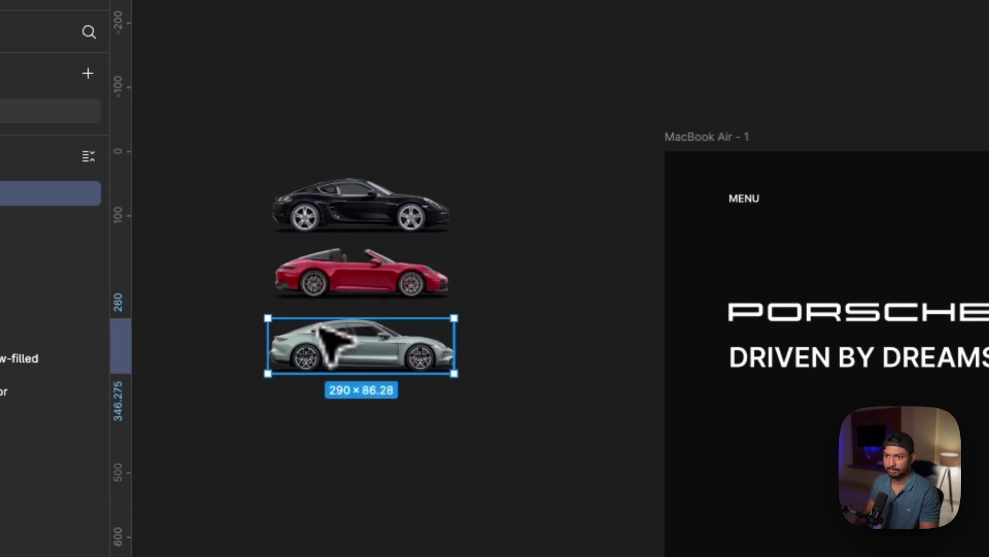
{"action": "left_click_drag", "start_coordinate": [257, 170], "coordinate": [481, 404]}
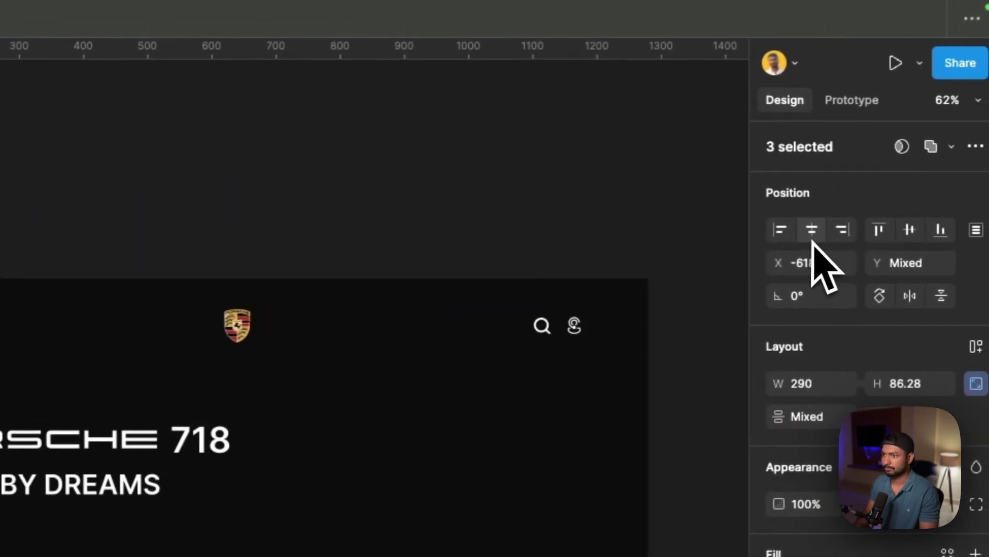
{"action": "left_click", "coordinate": [906, 232]}
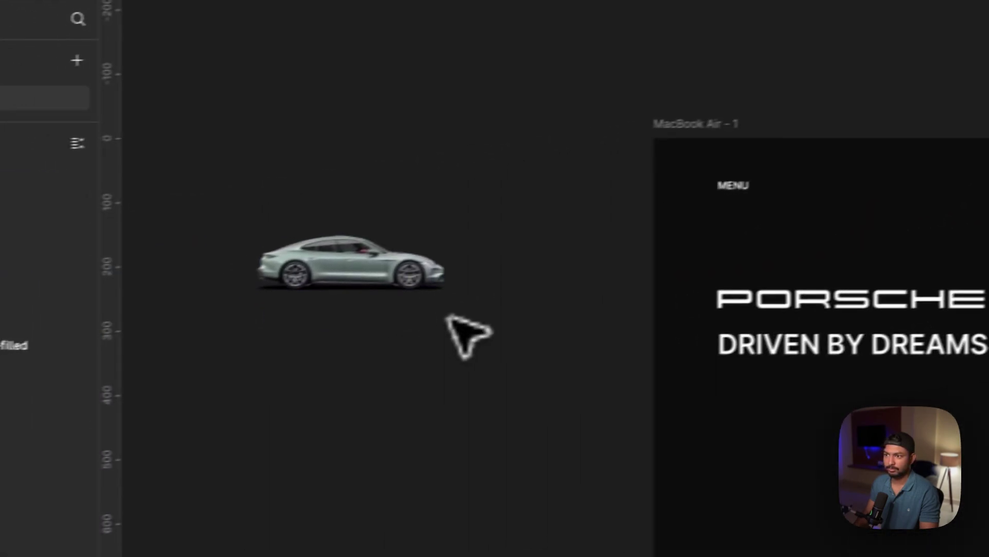
Step: Try bringing the red and the silver car images to the front of the stack
{"action": "left_click", "coordinate": [104, 237]}
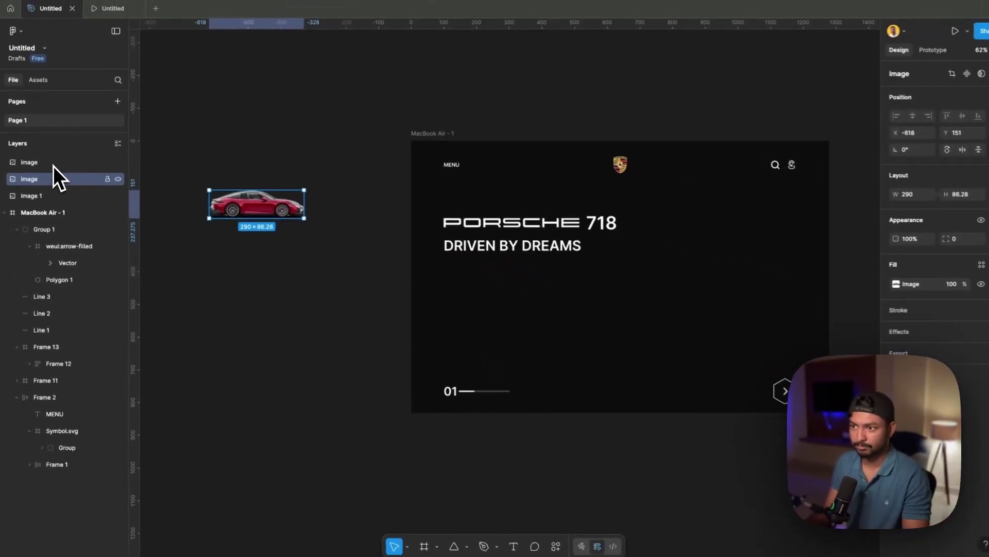
{"action": "key", "text": "ctrl+bracketleft"}
{"action": "key", "text": "ctrl+bracketleft"}
{"action": "key", "text": "ctrl+bracketleft"}
{"action": "key", "text": "ctrl+shift+bracketright"}
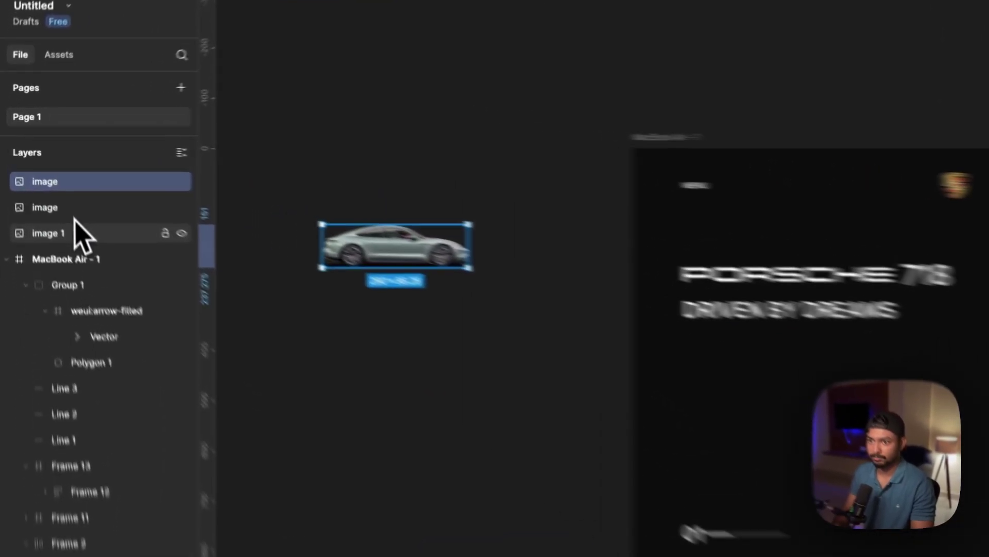
Step: Reorder the car image layers with the black car, image 1, on top, followed by the red and the silver one
{"action": "left_click", "coordinate": [44, 194]}
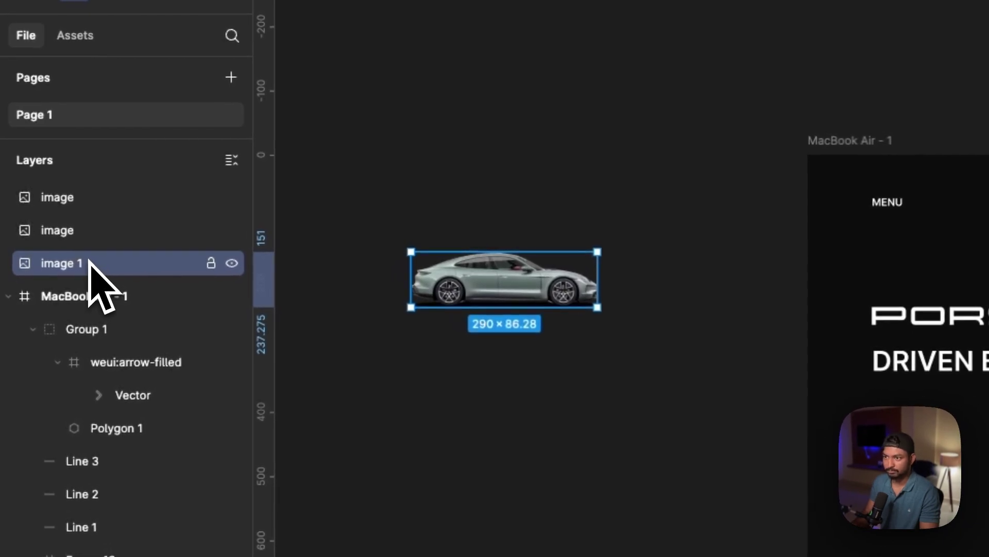
{"action": "key", "text": "ctrl+bracketright"}
{"action": "key", "text": "ctrl+bracketright"}
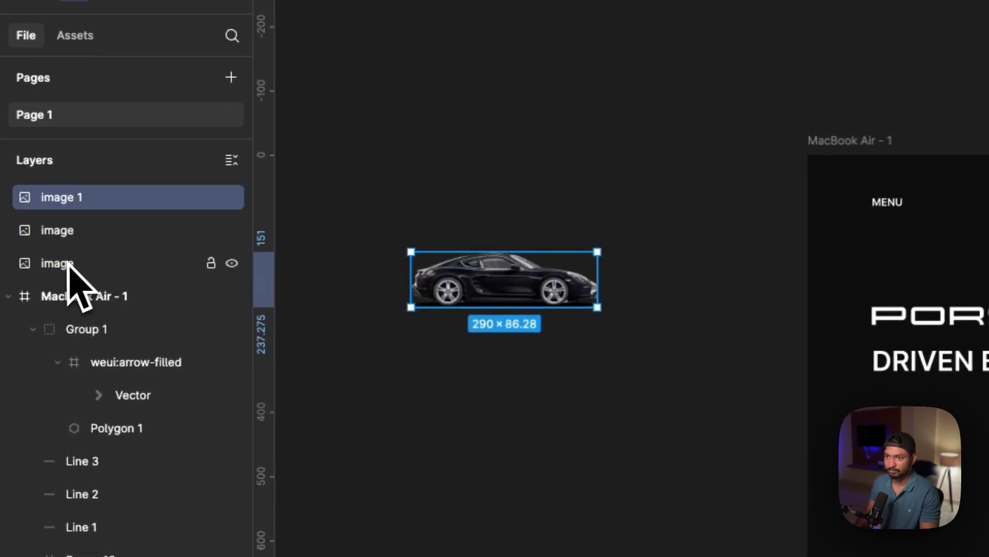
{"action": "left_click", "coordinate": [57, 264]}
{"action": "key", "text": "ctrl+bracketright"}
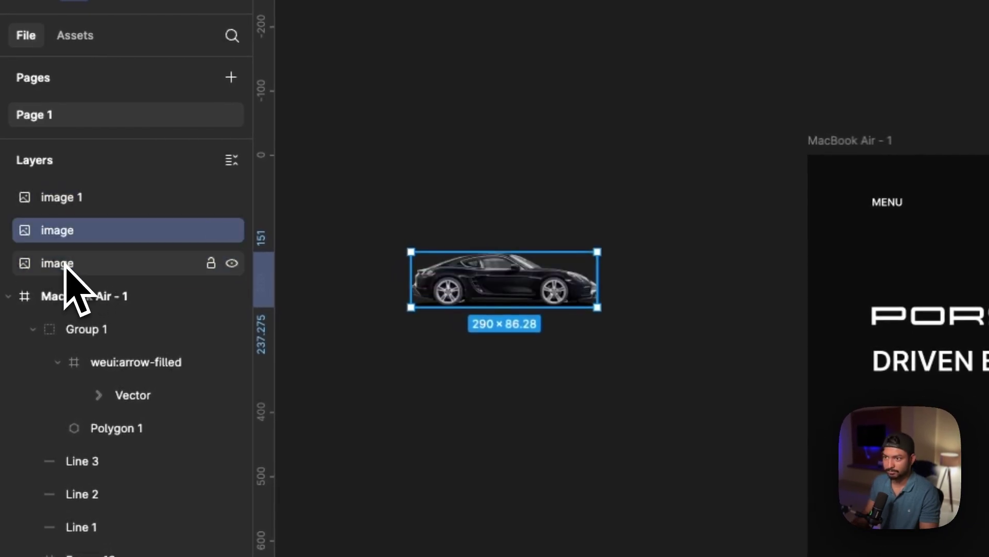
{"action": "left_click", "coordinate": [66, 263]}
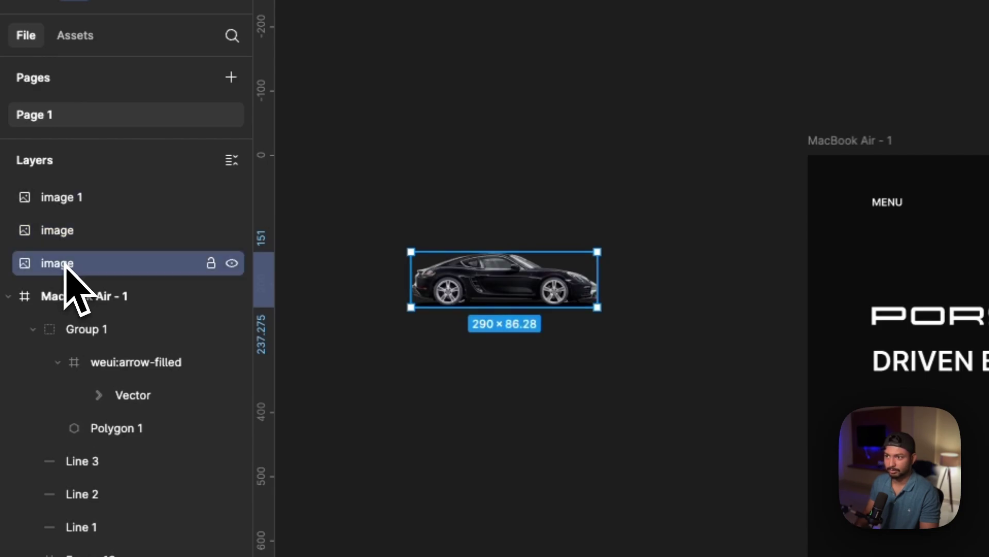
Step: Spread the three stacked car images apart vertically and check which layer holds each car
{"action": "left_click_drag", "start_coordinate": [507, 273], "coordinate": [507, 365]}
{"action": "left_click_drag", "start_coordinate": [503, 284], "coordinate": [503, 177]}
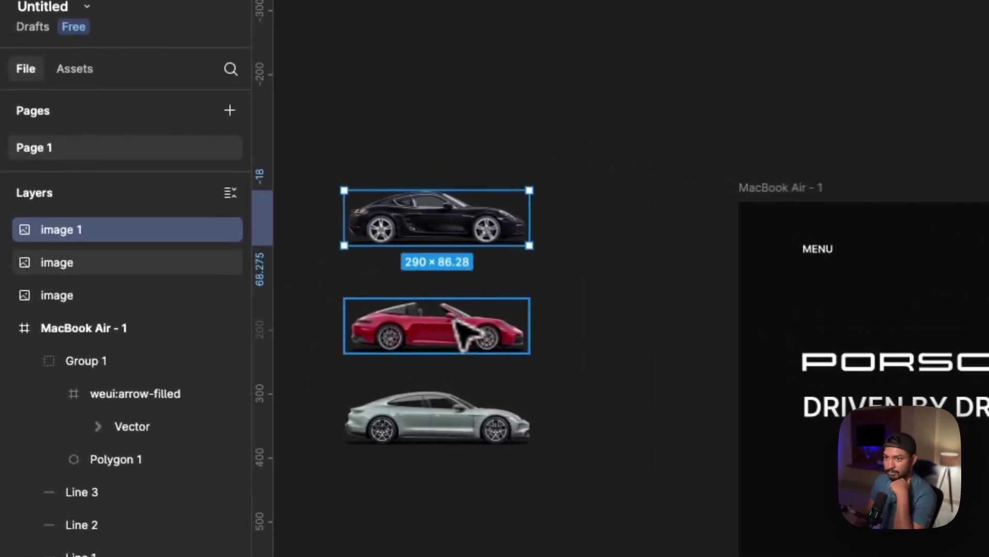
{"action": "left_click", "coordinate": [235, 210]}
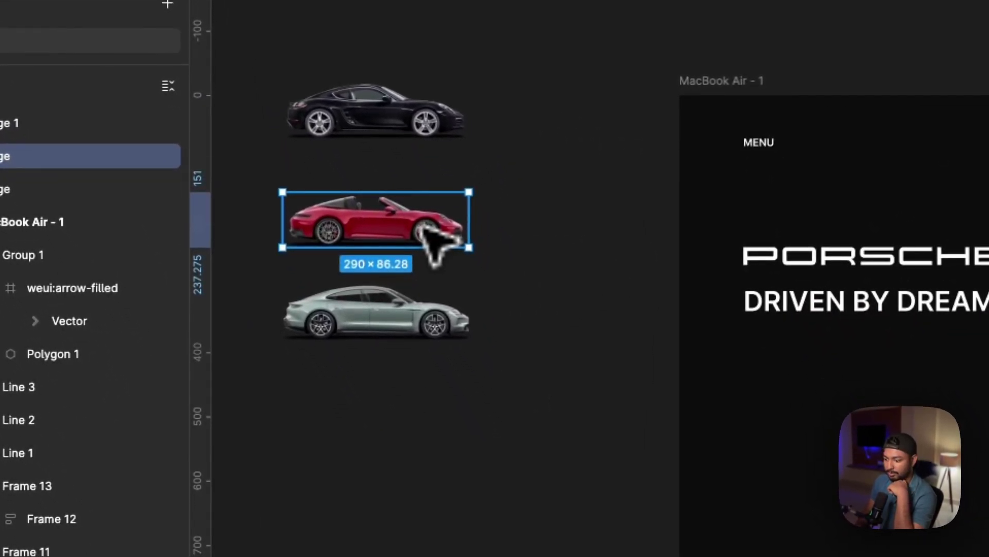
{"action": "left_click", "coordinate": [368, 325]}
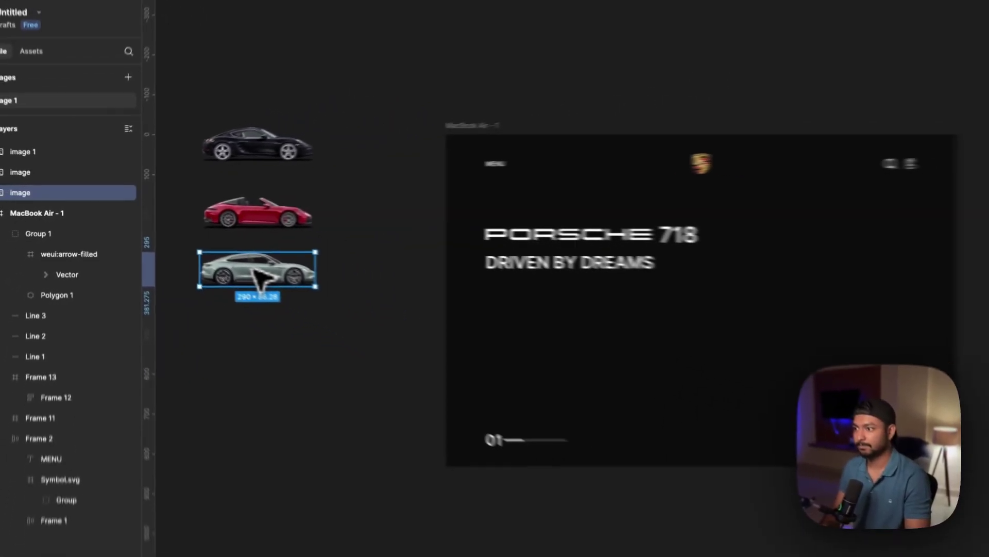
{"action": "scroll", "coordinate": [293, 232], "scroll_direction": "down", "scroll_amount": 3}
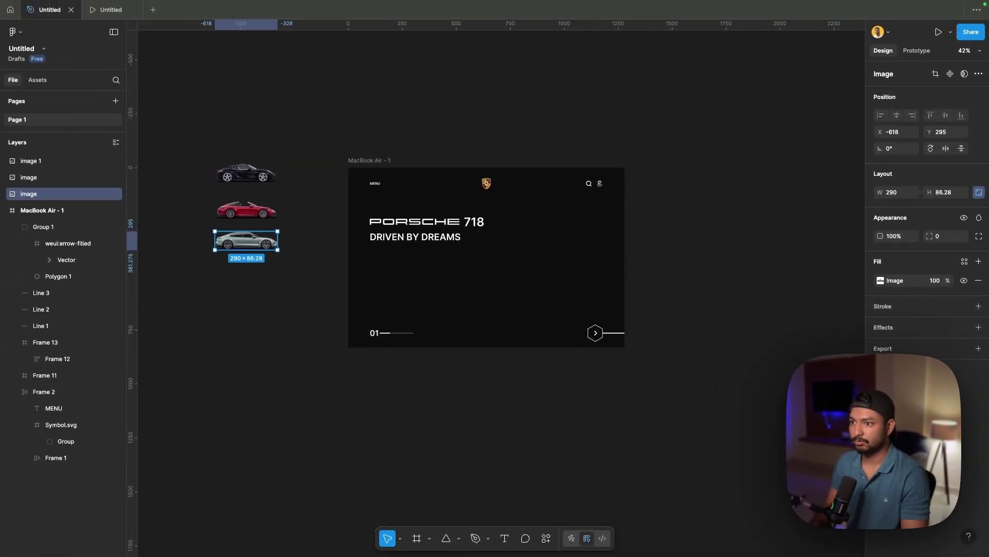
Step: Restack the black, red and silver car images by aligning their vertical centres, and group them
{"action": "left_click_drag", "start_coordinate": [216, 286], "coordinate": [287, 126]}
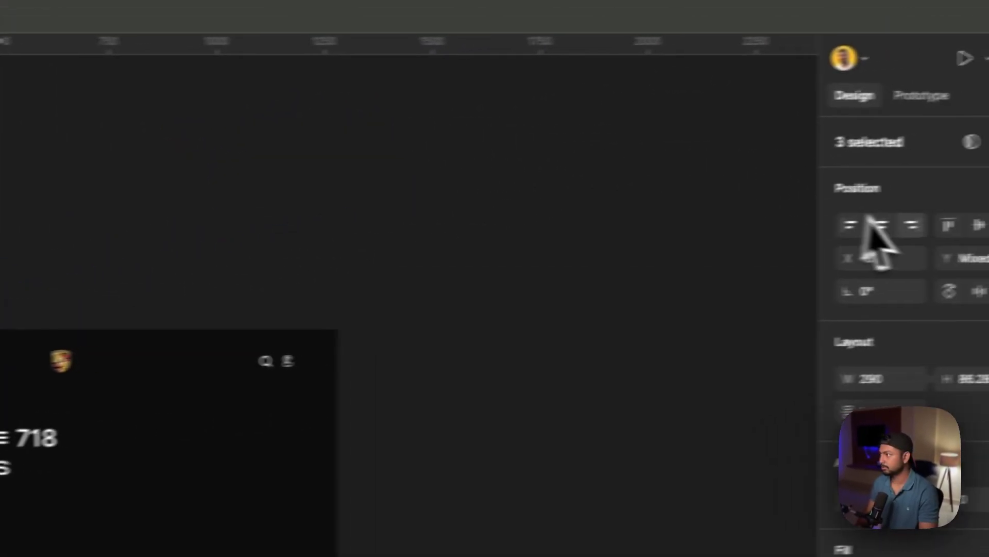
{"action": "left_click", "coordinate": [899, 238]}
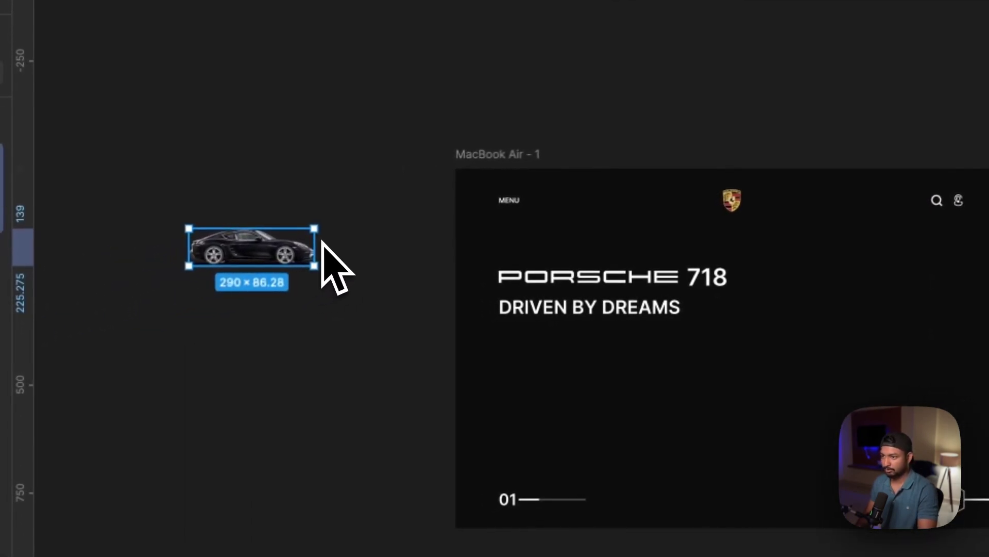
{"action": "left_click", "coordinate": [323, 240]}
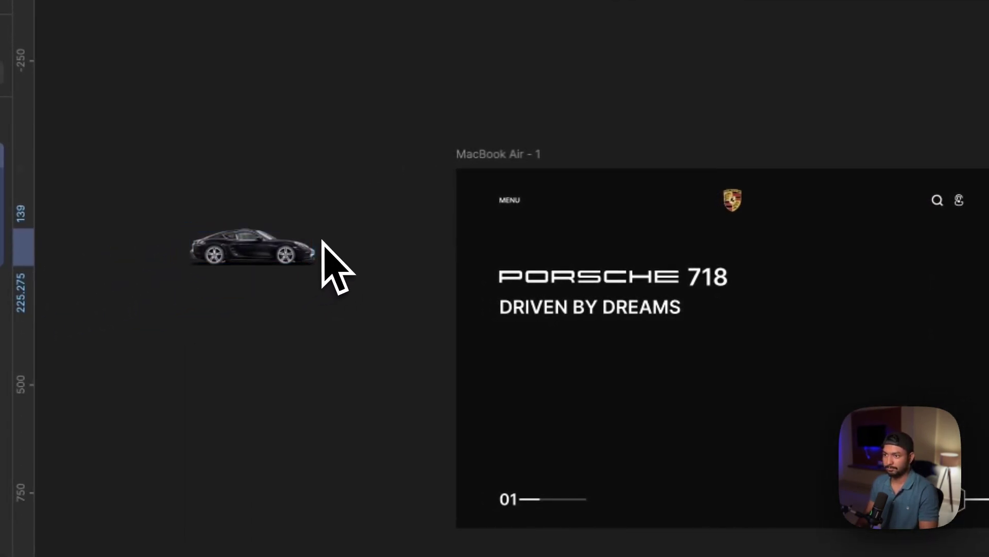
Step: Place the car group in the centre of the MacBook Air - 1 frame and scale it up to about 935 × 278
{"action": "left_click_drag", "start_coordinate": [249, 251], "coordinate": [736, 363]}
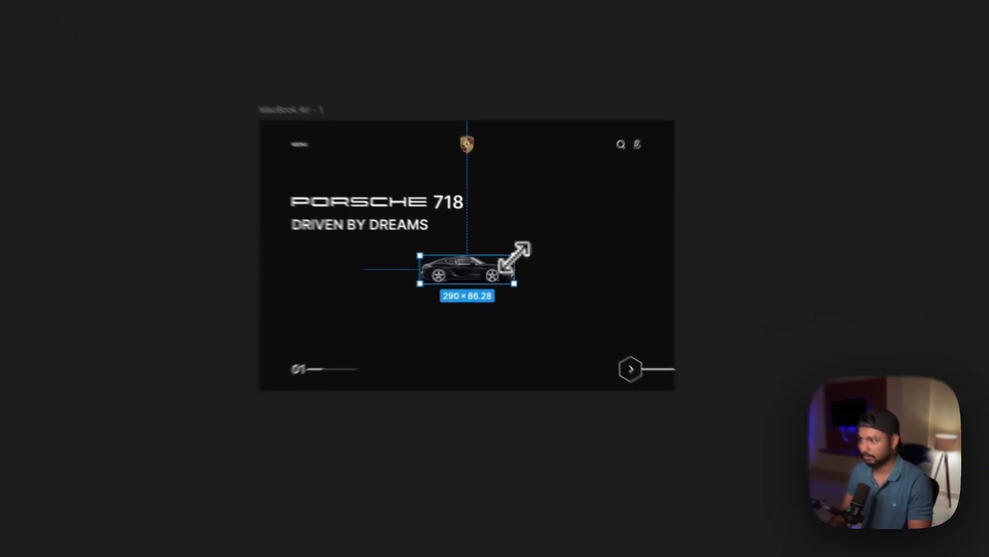
{"action": "left_click_drag", "start_coordinate": [518, 259], "coordinate": [503, 288]}
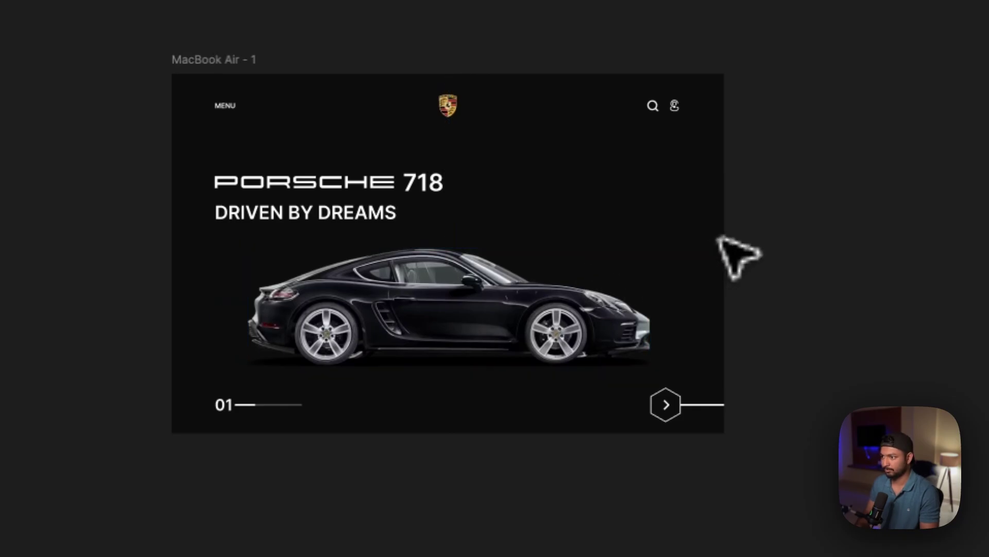
{"action": "scroll", "coordinate": [719, 238], "scroll_direction": "down", "scroll_amount": 3}
{"action": "scroll", "coordinate": [719, 238], "scroll_direction": "right", "scroll_amount": 2}
{"action": "scroll", "coordinate": [719, 238], "scroll_direction": "up", "scroll_amount": 10}
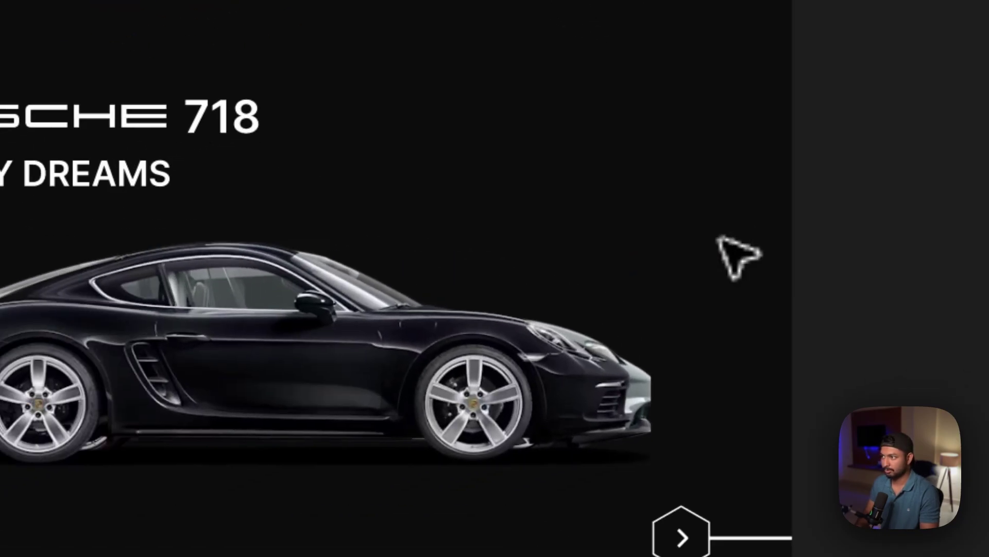
{"action": "scroll", "coordinate": [720, 237], "scroll_direction": "left", "scroll_amount": 2}
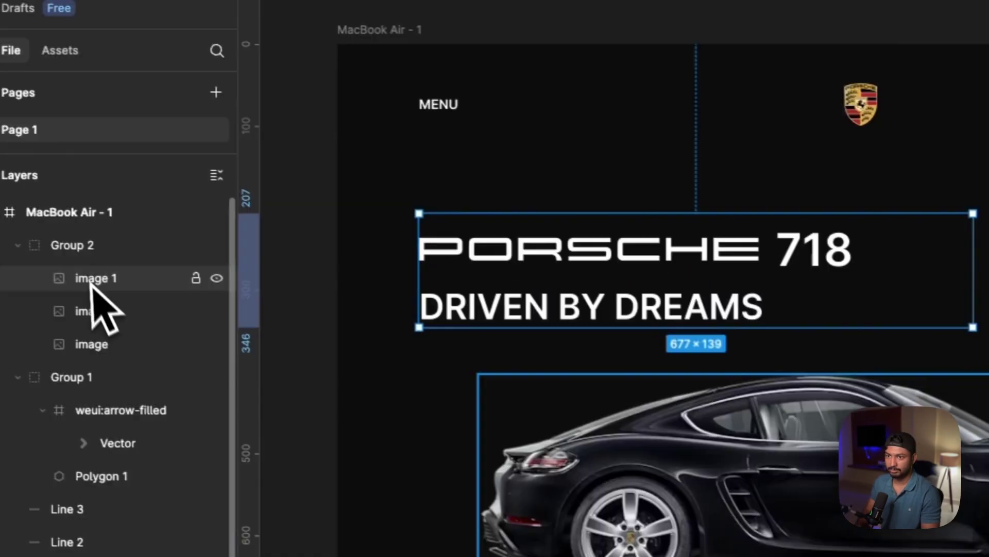
Step: Scale the car group, Group 2, to a width of 1000
{"action": "left_click", "coordinate": [98, 253]}
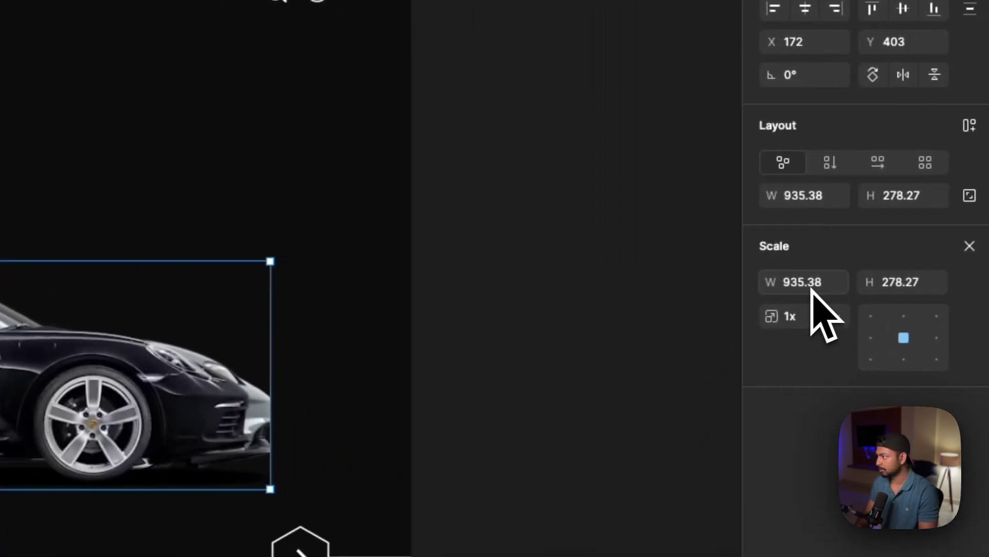
{"action": "left_click", "coordinate": [811, 289]}
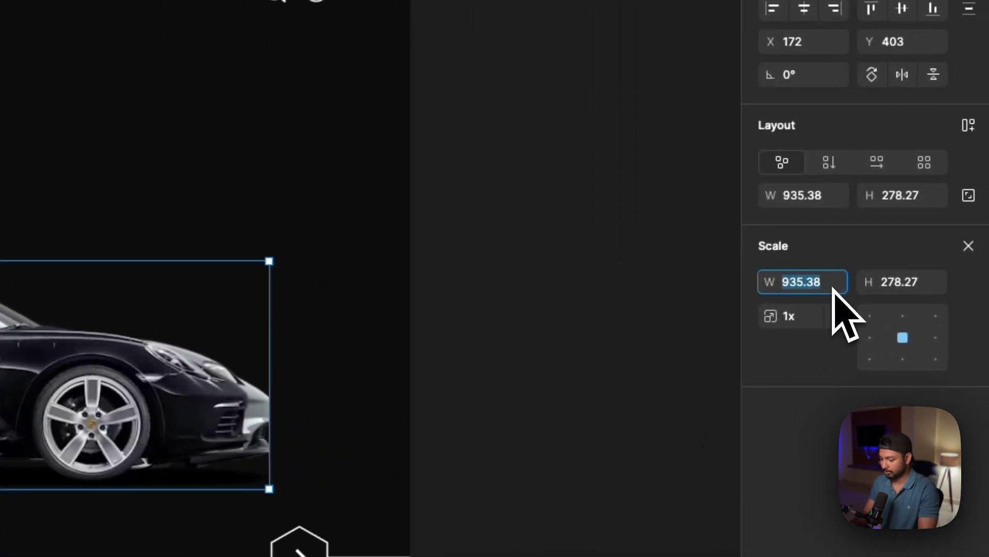
{"action": "type", "text": "1000"}
{"action": "key", "text": "Return"}
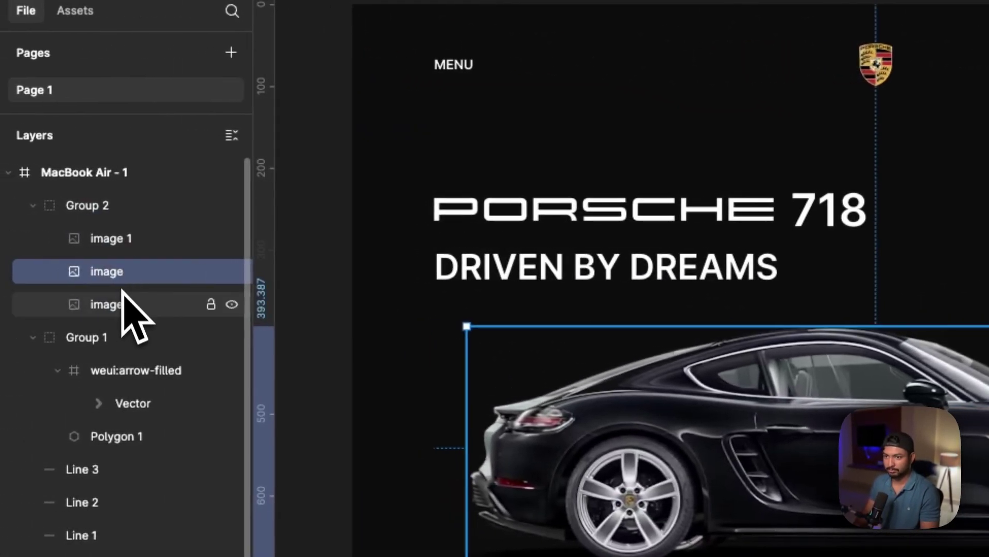
Step: Scale the red and silver car images behind the black car to a width of 200 and set their opacity to 0%
{"action": "left_click", "coordinate": [120, 306], "text": "shift"}
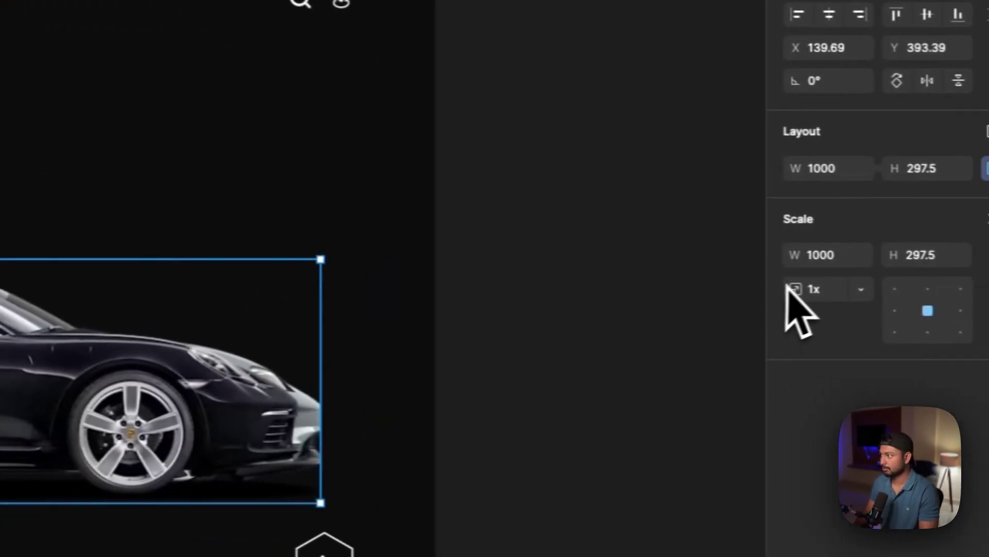
{"action": "left_click", "coordinate": [800, 262]}
{"action": "double_click", "coordinate": [802, 263]}
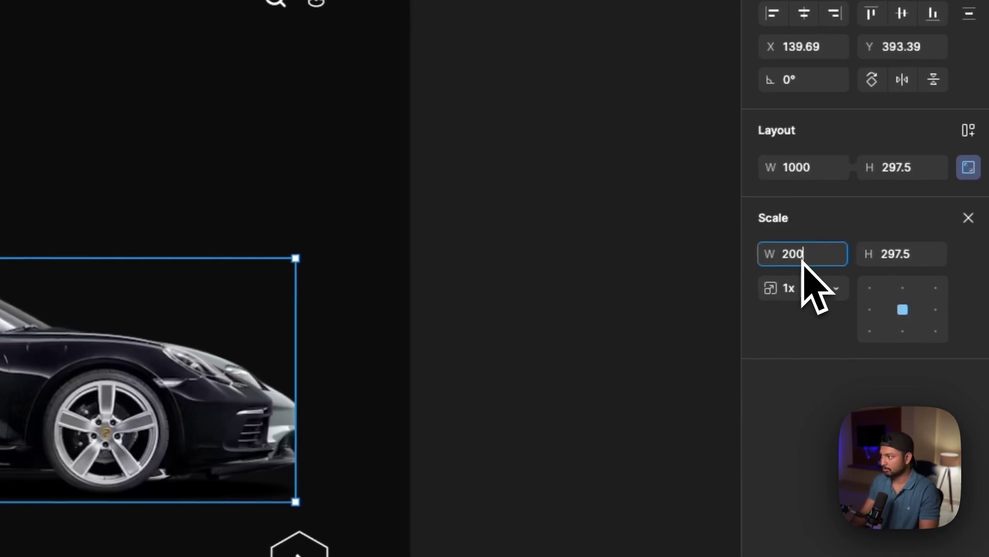
{"action": "key", "text": "Return"}
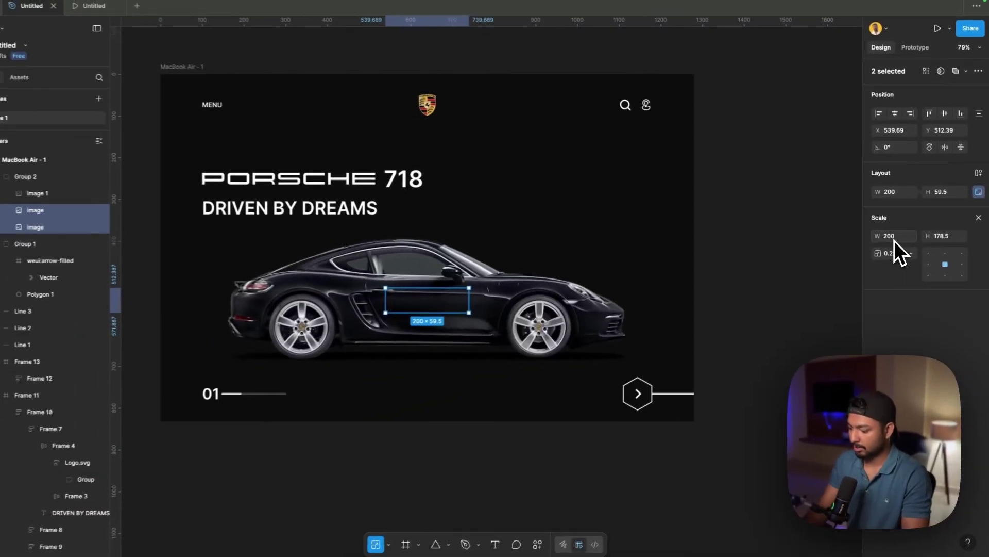
{"action": "key", "text": "0"}
{"action": "key", "text": "0"}
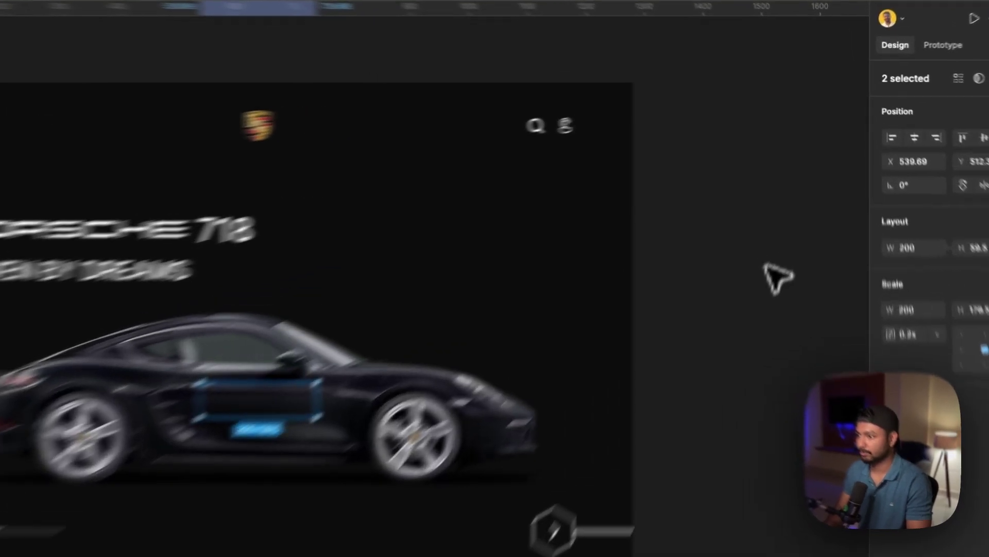
Step: Duplicate the MacBook Air - 1 frame as a second screen
{"action": "left_click", "coordinate": [799, 210]}
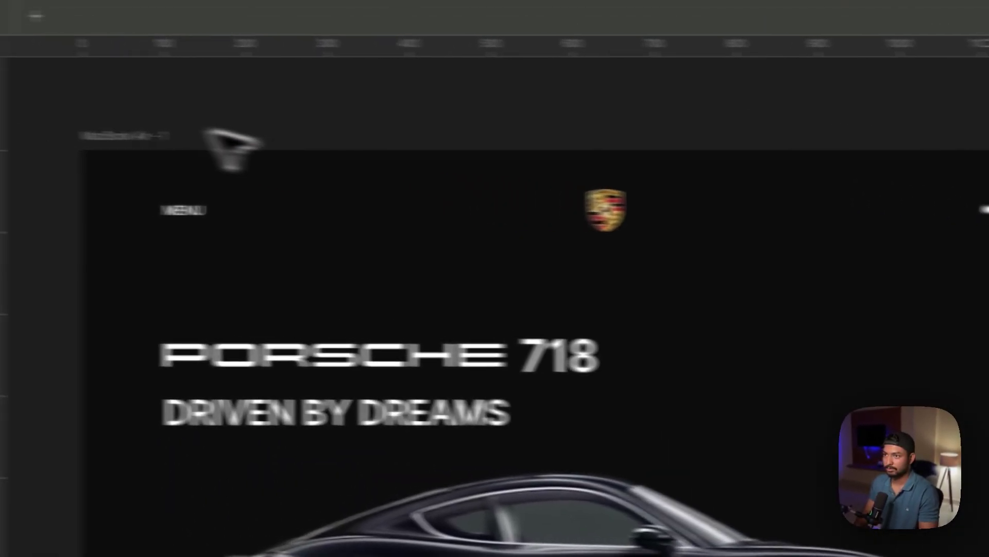
{"action": "left_click", "coordinate": [114, 136]}
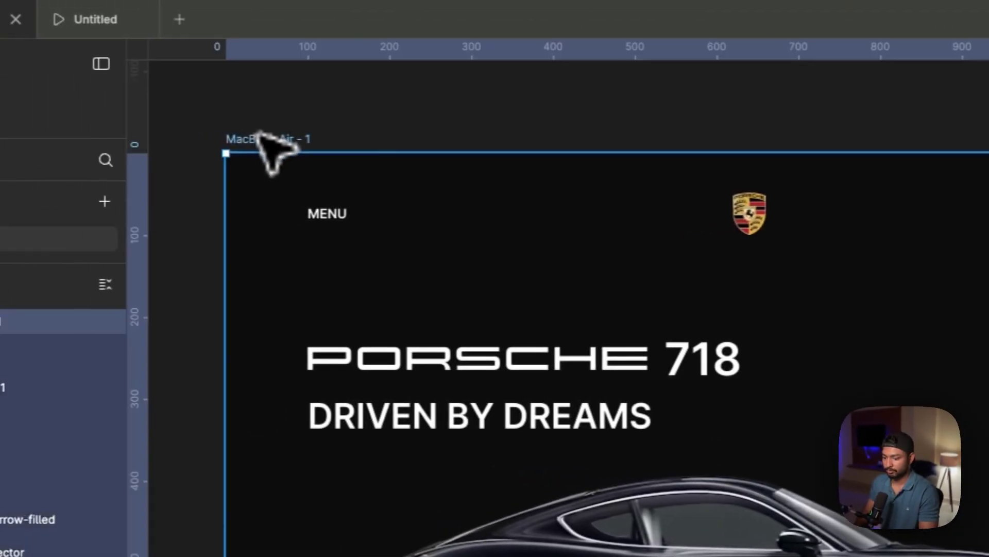
{"action": "key", "text": "ctrl+d"}
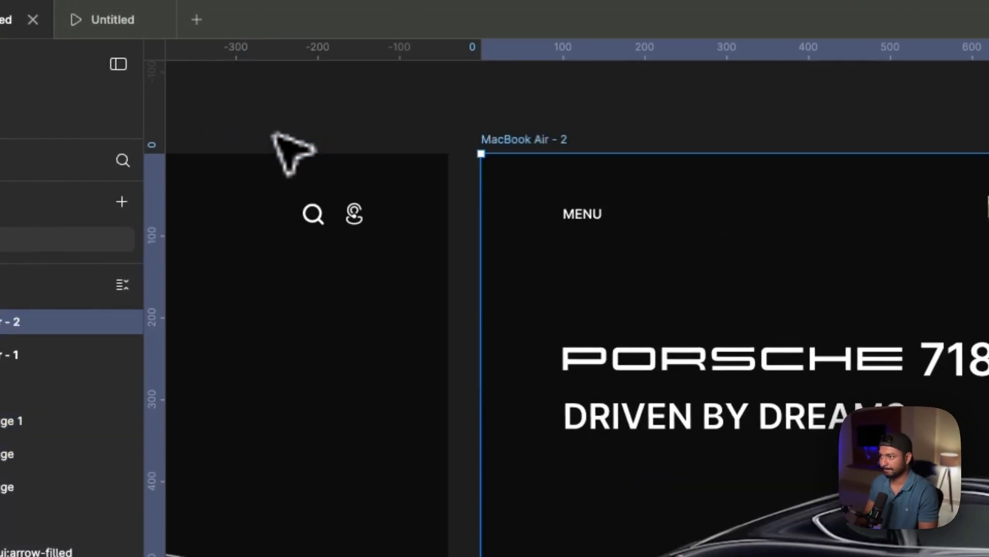
Step: In MacBook Air - 2, slide the clipped heading up to show PORSCHE 911 and shift the clipped progress number to 02
{"action": "left_click", "coordinate": [632, 359]}
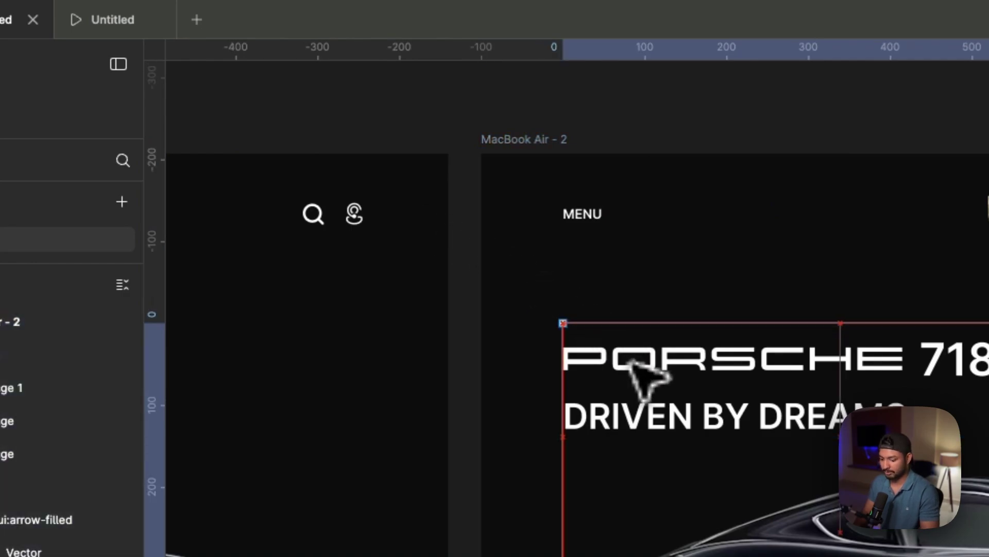
{"action": "left_click_drag", "start_coordinate": [630, 360], "coordinate": [645, 210]}
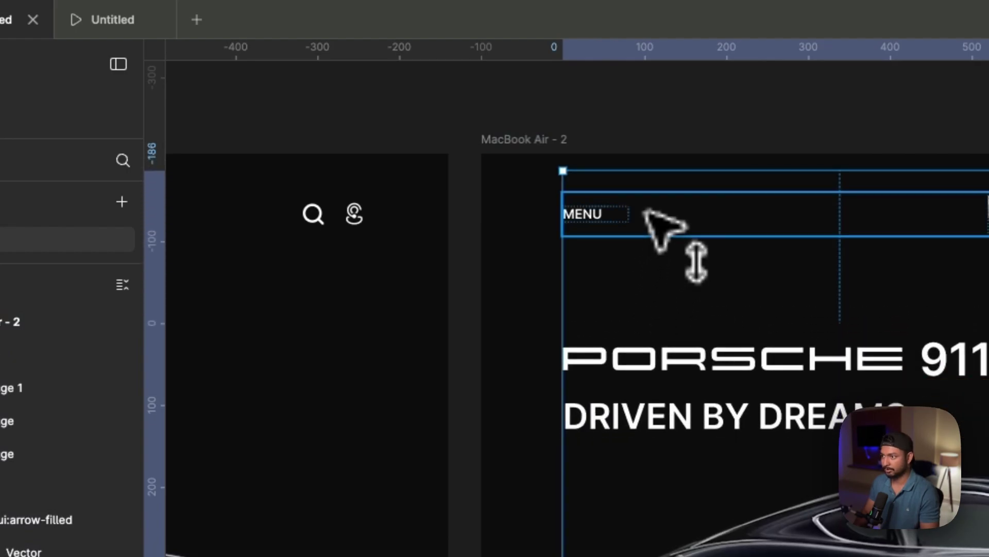
{"action": "left_click", "coordinate": [675, 99]}
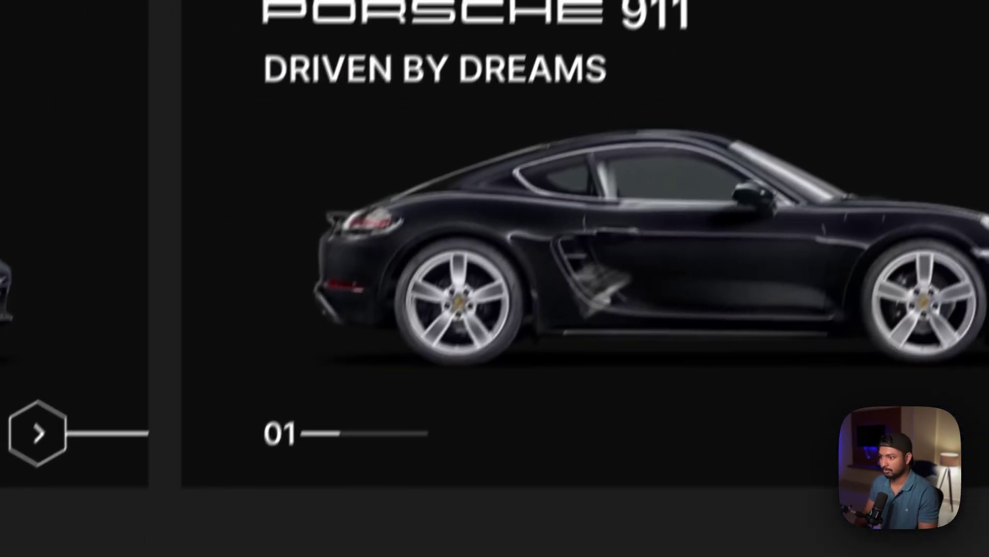
{"action": "left_click", "coordinate": [303, 381]}
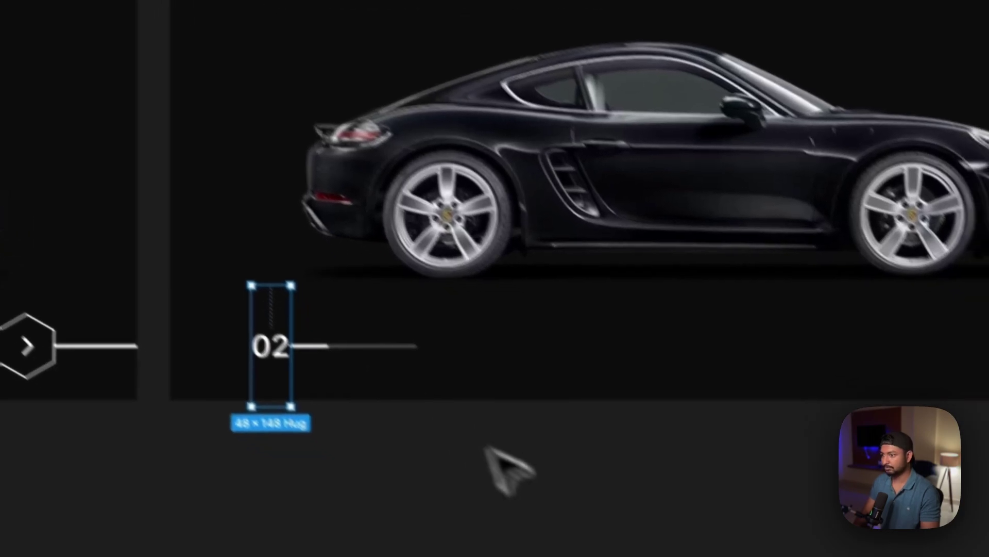
{"action": "left_click", "coordinate": [541, 495]}
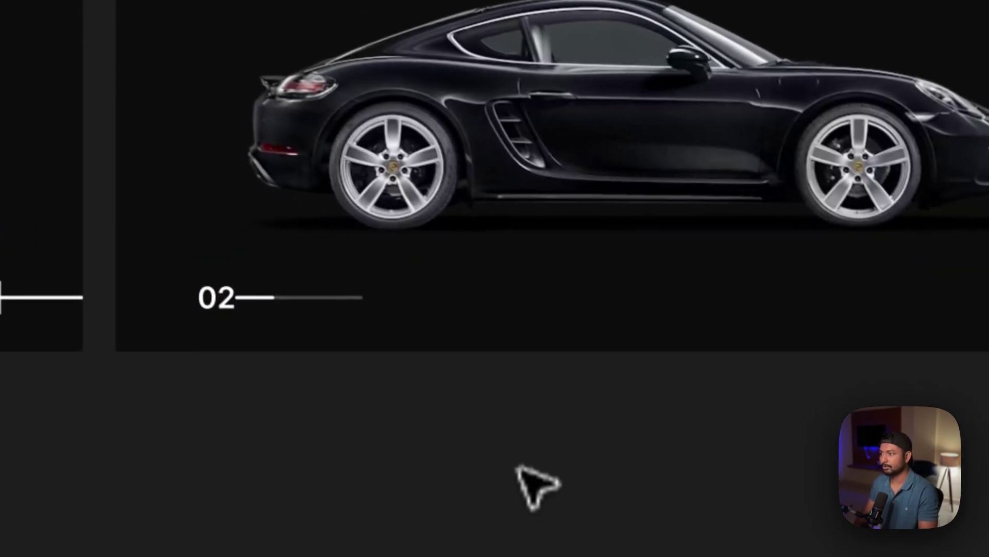
Step: Scale the black car image in MacBook Air - 2 down to a width of 200
{"action": "left_click", "coordinate": [638, 178]}
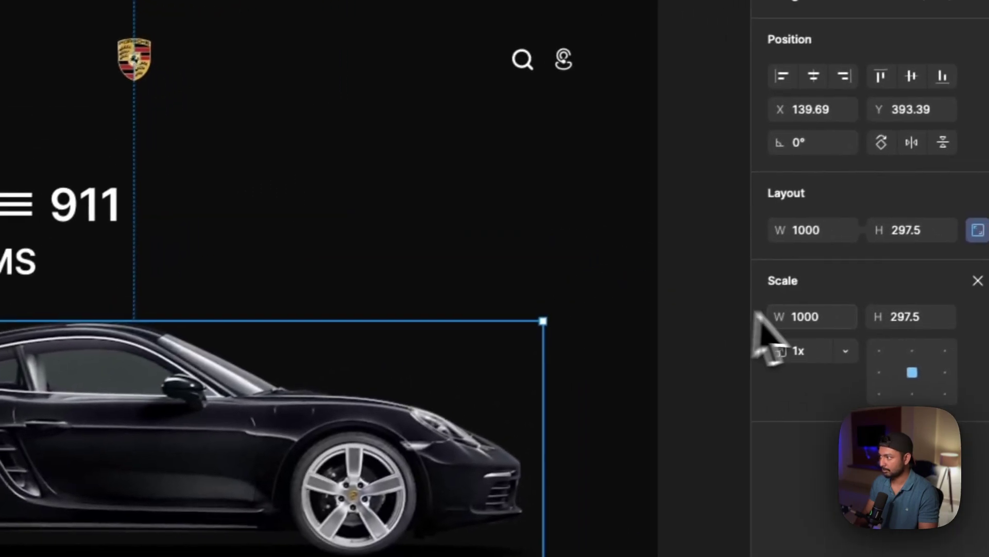
{"action": "left_click", "coordinate": [988, 225]}
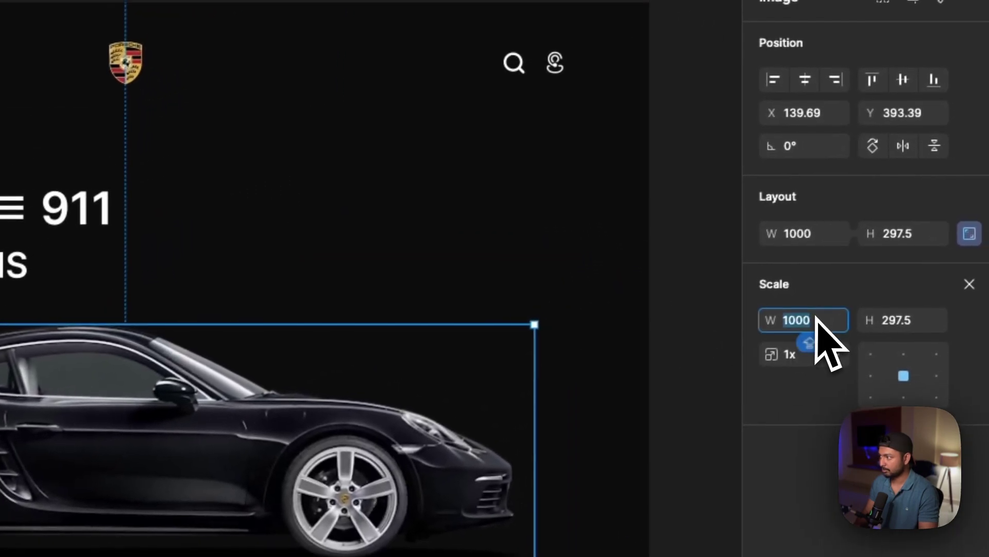
{"action": "type", "text": "200"}
{"action": "key", "text": "Return"}
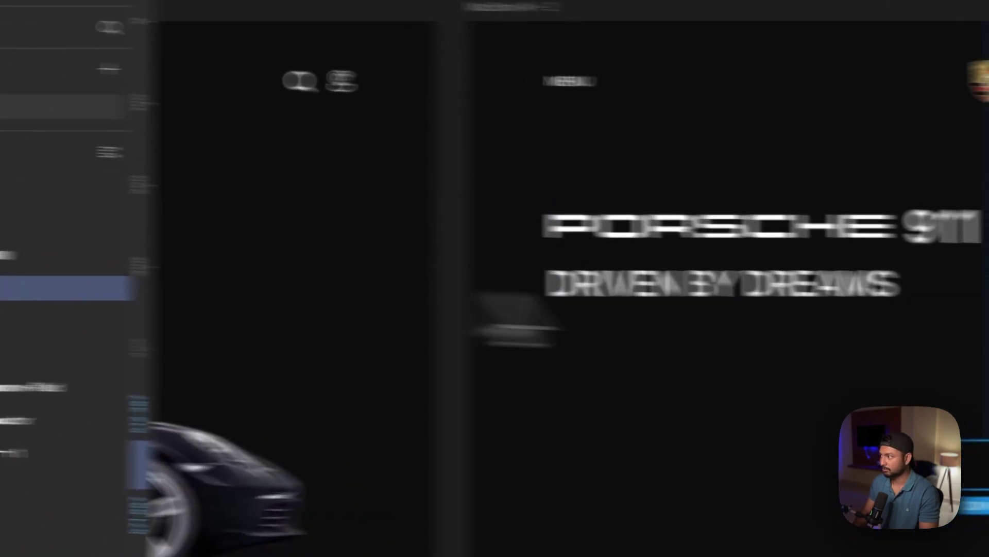
Step: Scale the red car image in MacBook Air - 2 to a width of 1000 and set its opacity to 100%
{"action": "type", "text": "10"}
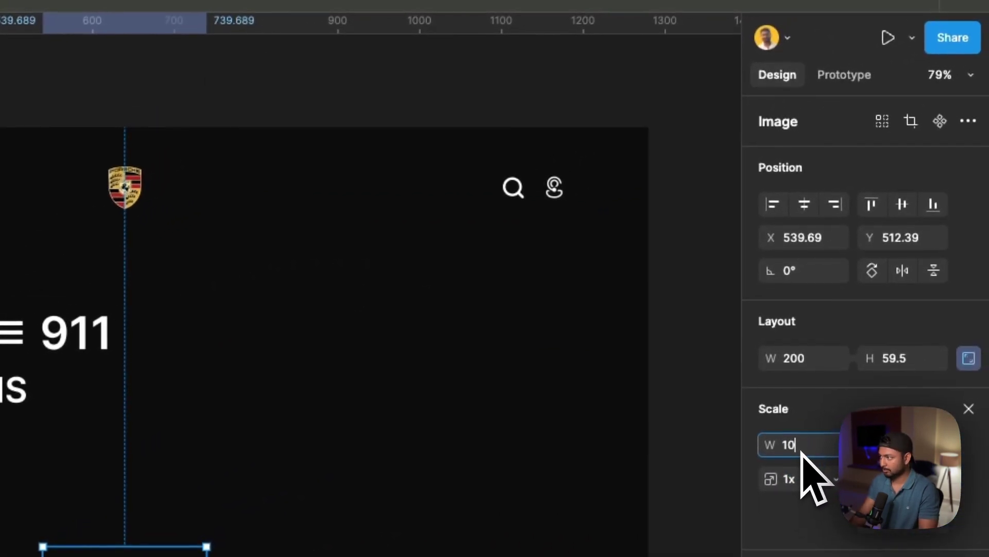
{"action": "type", "text": "00"}
{"action": "key", "text": "Return"}
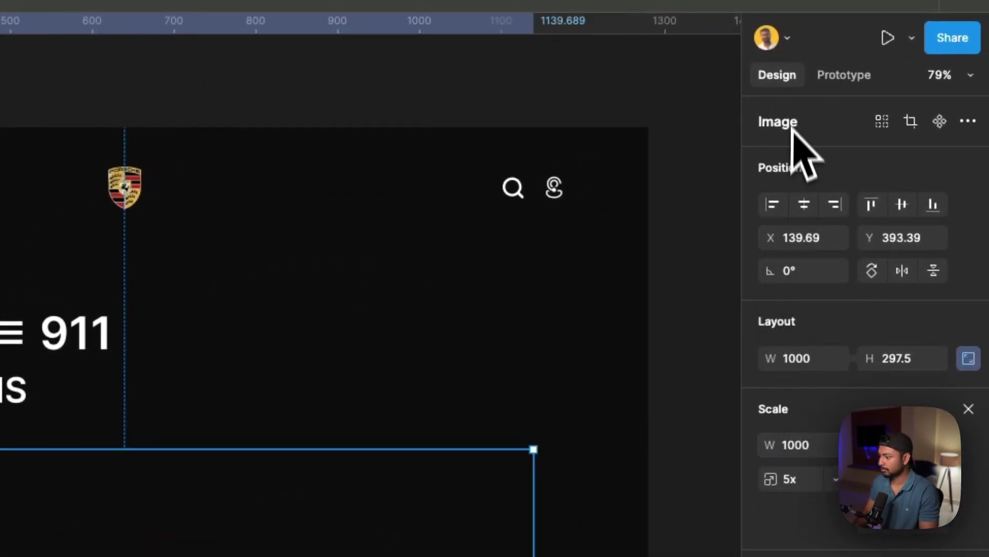
{"action": "key", "text": "v"}
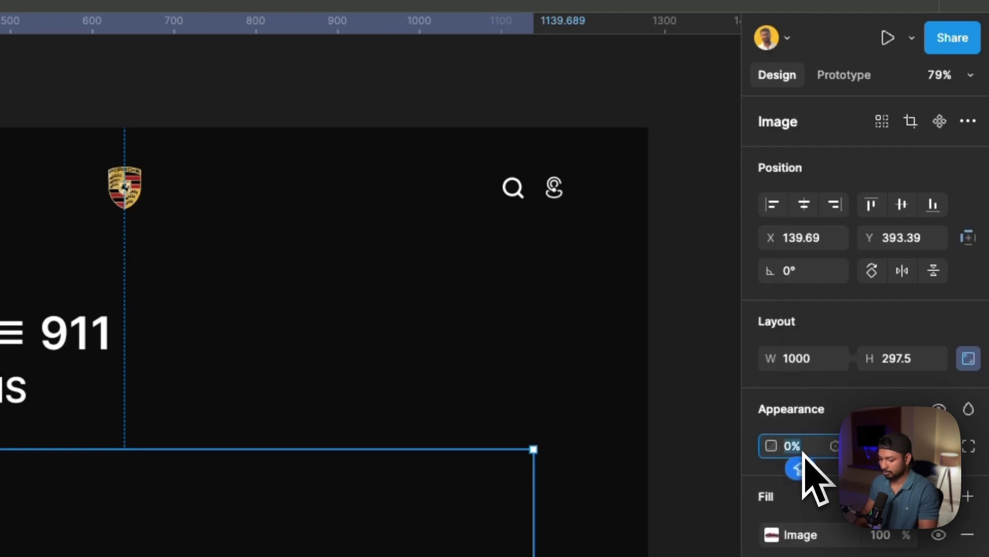
{"action": "key", "text": "Return"}
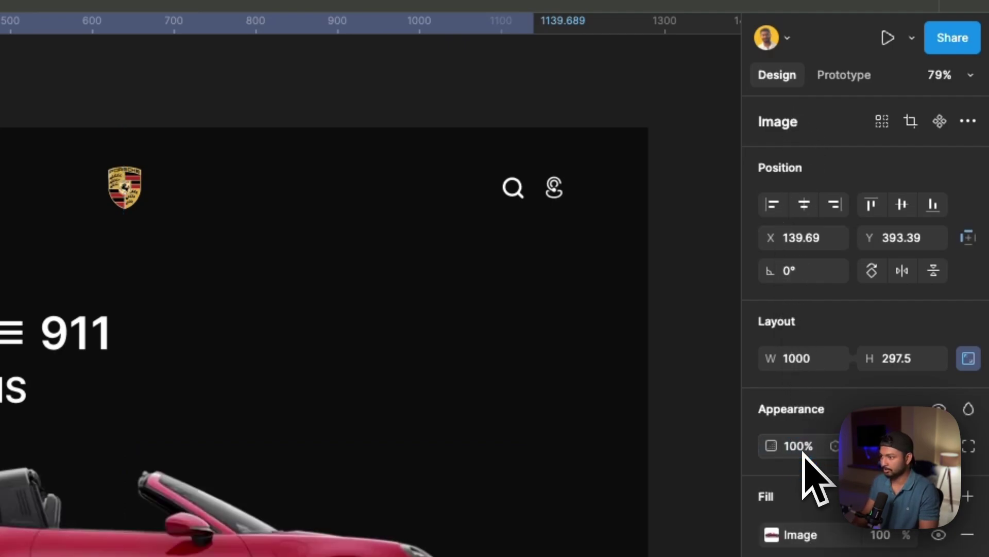
Step: Duplicate the MacBook Air - 2 frame as a third screen
{"action": "scroll", "coordinate": [726, 458], "scroll_direction": "right", "scroll_amount": 5}
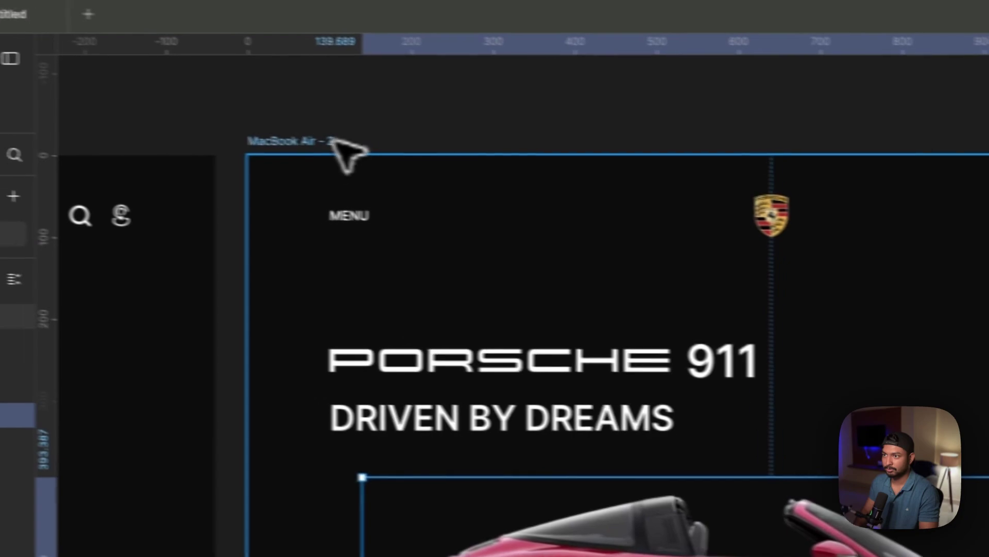
{"action": "left_click", "coordinate": [369, 146]}
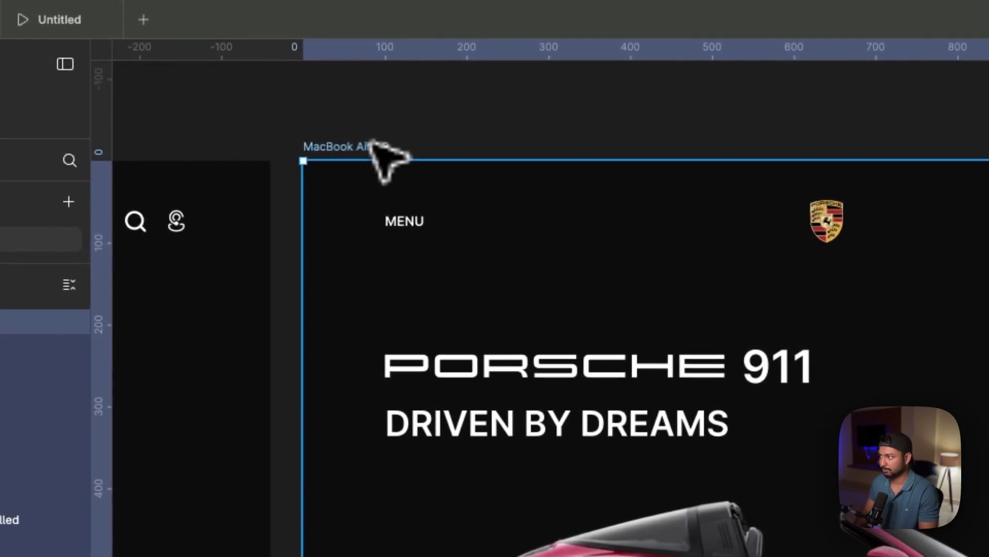
{"action": "scroll", "coordinate": [375, 152], "scroll_direction": "left", "scroll_amount": 5}
{"action": "scroll", "coordinate": [375, 155], "scroll_direction": "right", "scroll_amount": 6}
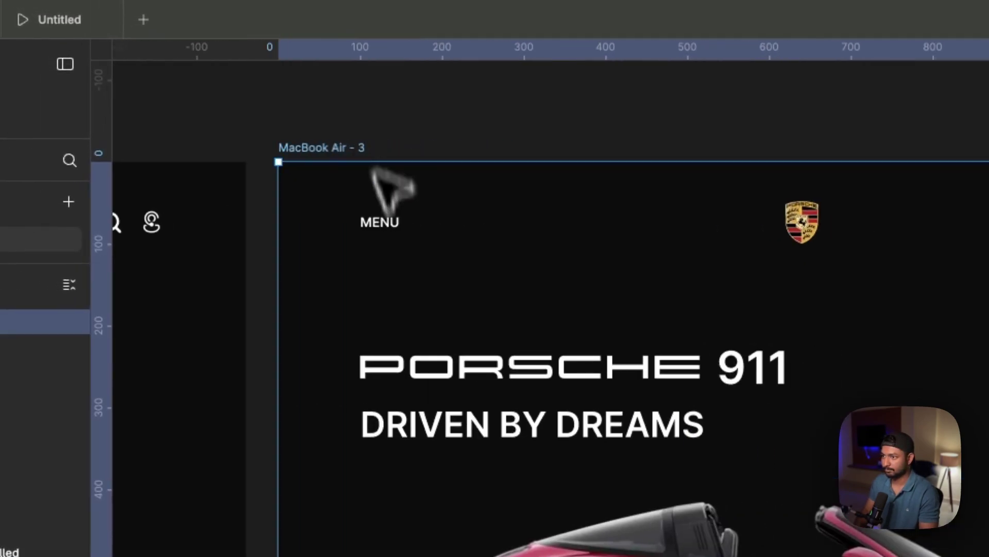
Step: In MacBook Air - 3, slide the clipped heading up to show PORSCHE TAYCAN and shift the clipped progress number to 03
{"action": "left_click", "coordinate": [489, 369]}
{"action": "key", "text": "Escape"}
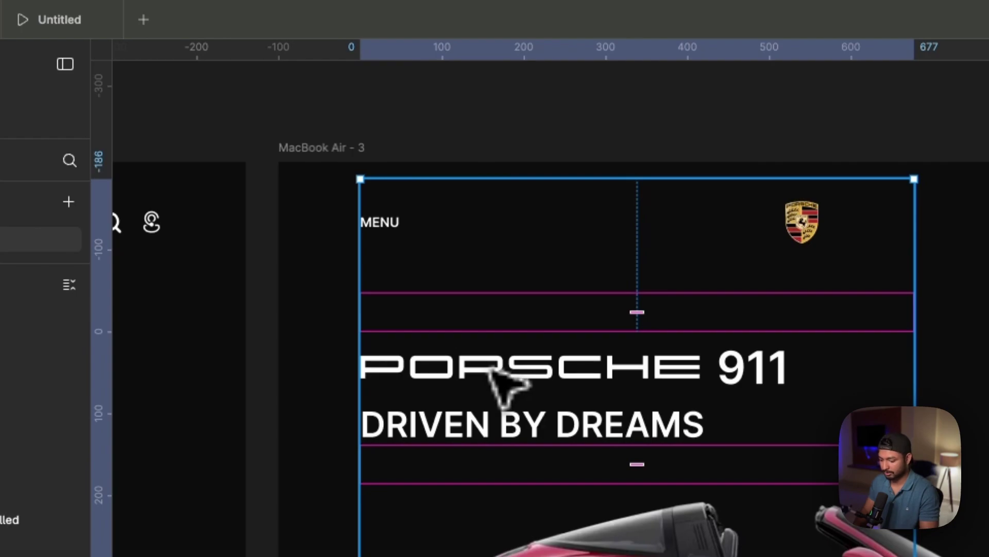
{"action": "key", "text": "alt"}
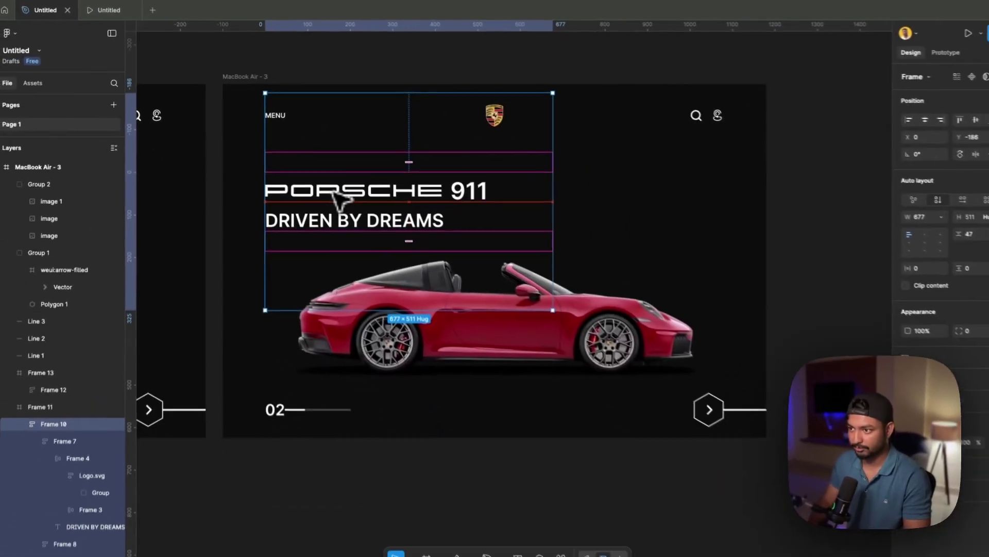
{"action": "left_click_drag", "start_coordinate": [489, 368], "coordinate": [499, 284]}
{"action": "left_click_drag", "start_coordinate": [332, 142], "coordinate": [332, 110]}
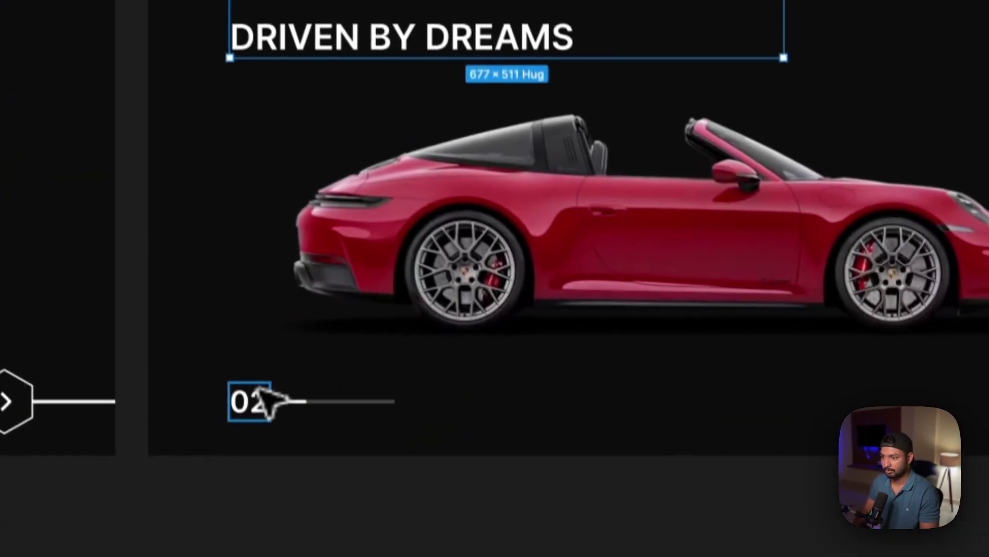
{"action": "left_click", "coordinate": [250, 372]}
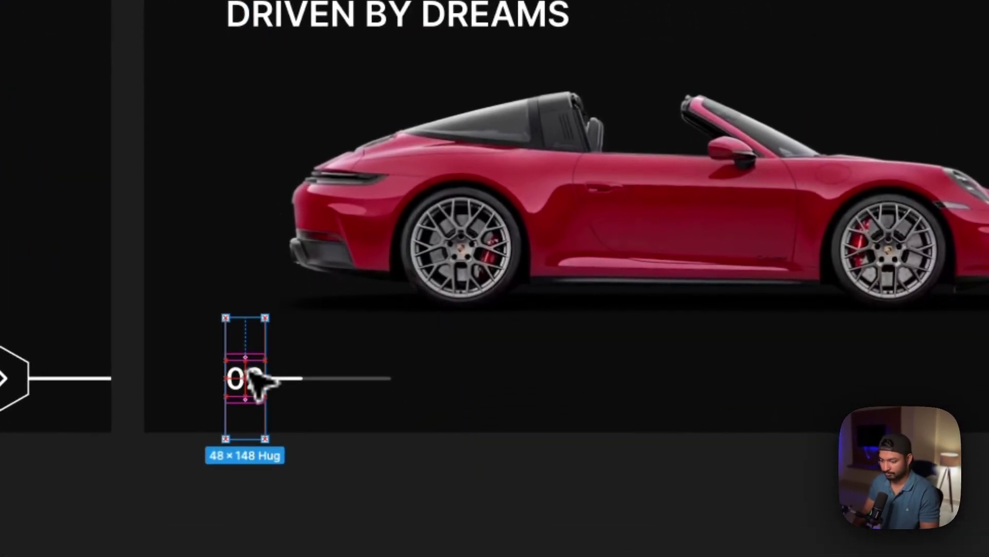
{"action": "left_click", "coordinate": [248, 327]}
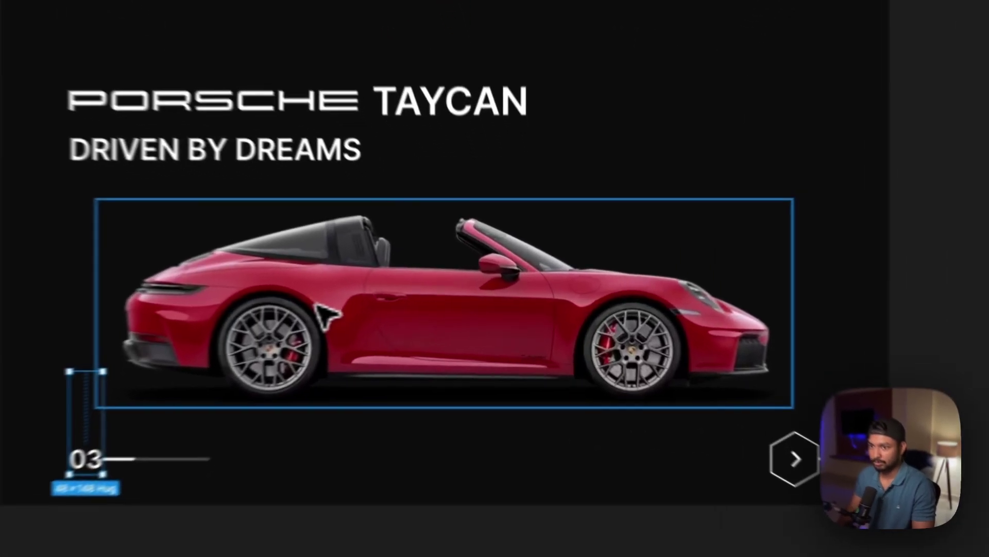
Step: Scale the red car image in MacBook Air - 3 down to a width of 200
{"action": "left_click", "coordinate": [407, 305]}
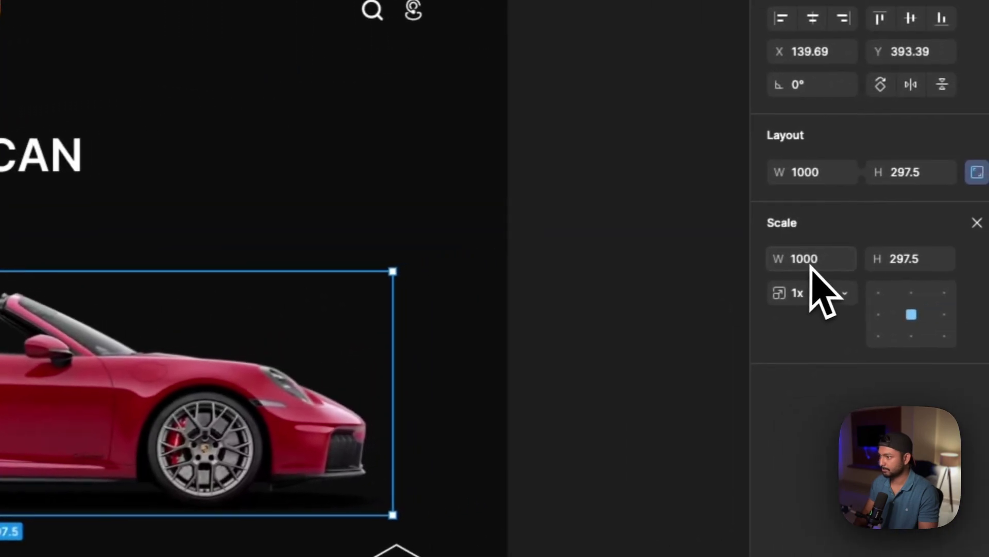
{"action": "left_click", "coordinate": [804, 267]}
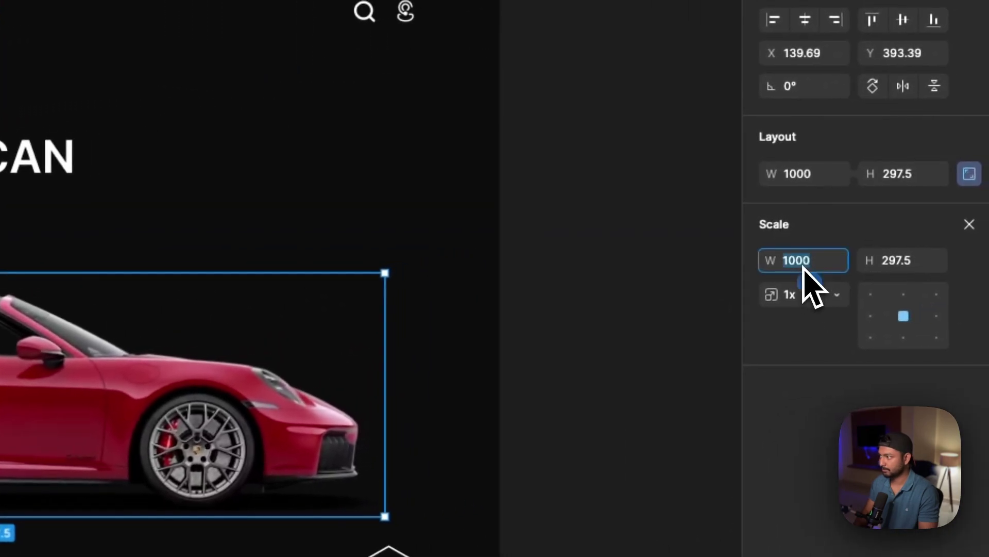
{"action": "key", "text": "Return"}
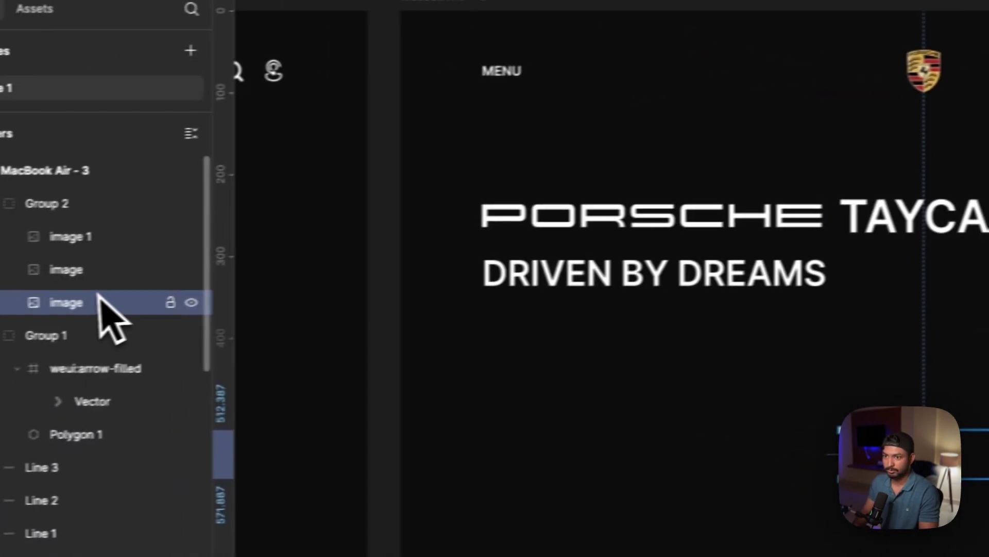
Step: Scale the hidden Taycan image in MacBook Air - 3 to a width of 1000 and set its opacity to 100%
{"action": "left_click", "coordinate": [100, 303]}
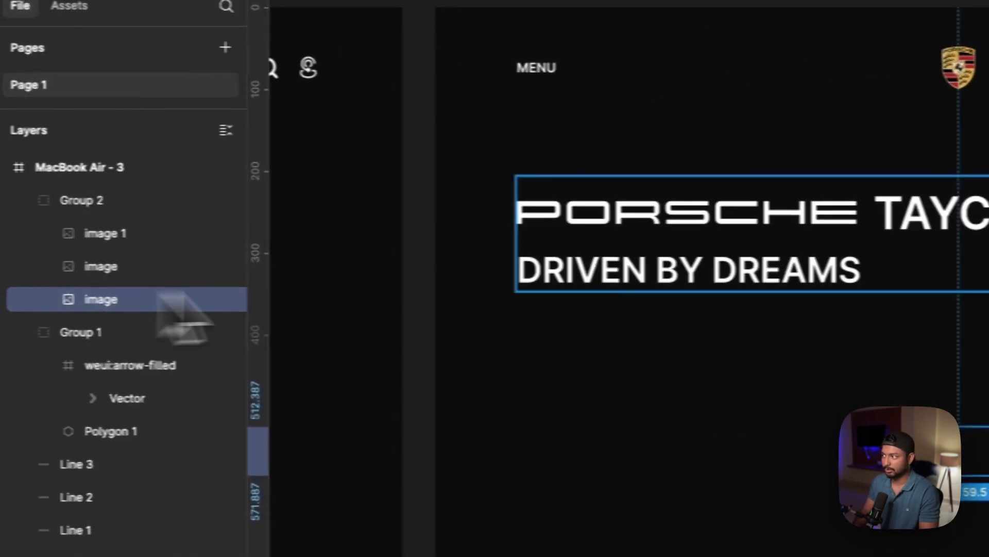
{"action": "left_click", "coordinate": [841, 292]}
{"action": "type", "text": "1000"}
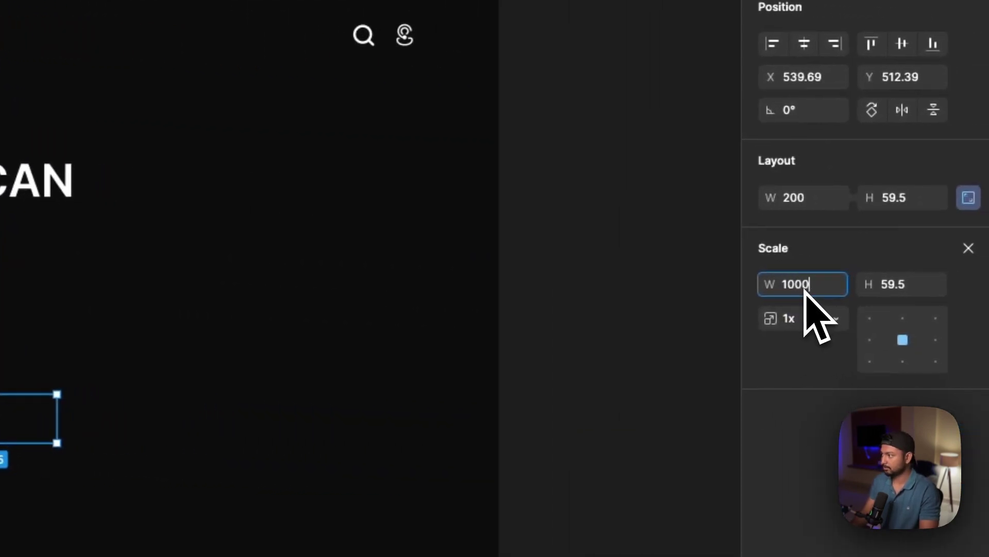
{"action": "key", "text": "Return"}
{"action": "key", "text": "Escape"}
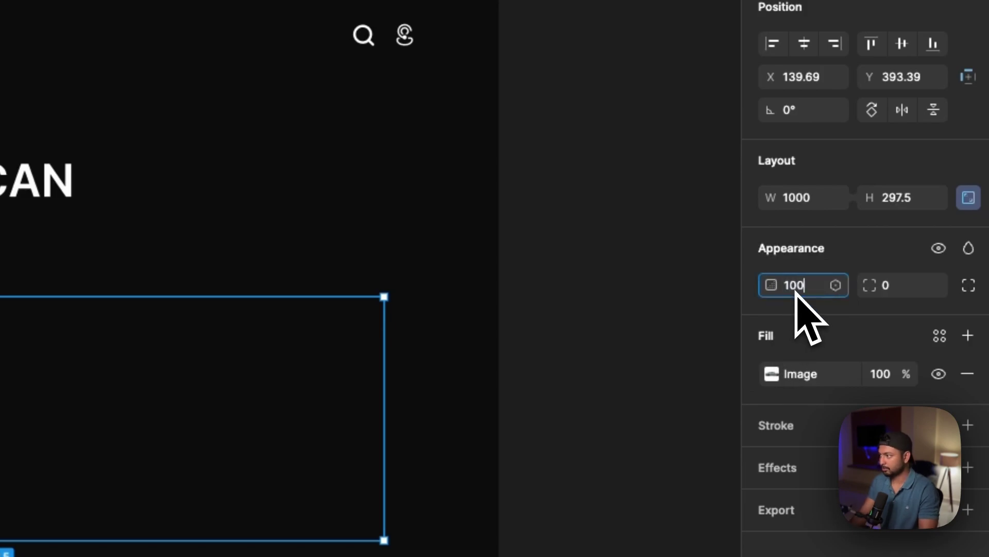
{"action": "key", "text": "Escape"}
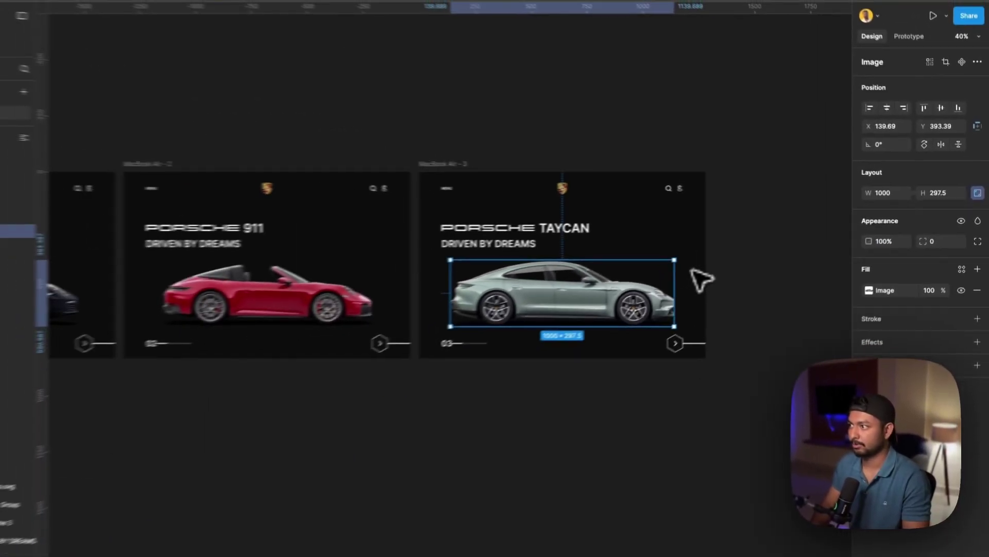
Step: Link the hexagon arrow in MacBook Air - 1 to MacBook Air - 2 on click, using Smart animate with a custom spring of stiffness 45 and damping 10
{"action": "scroll", "coordinate": [719, 264], "scroll_direction": "left", "scroll_amount": 6}
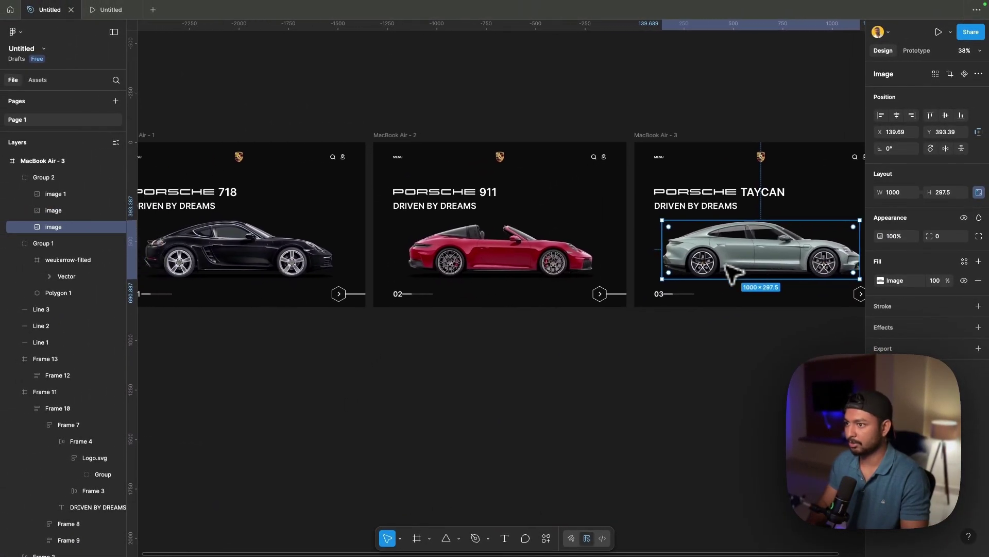
{"action": "scroll", "coordinate": [727, 273], "scroll_direction": "down", "scroll_amount": 3}
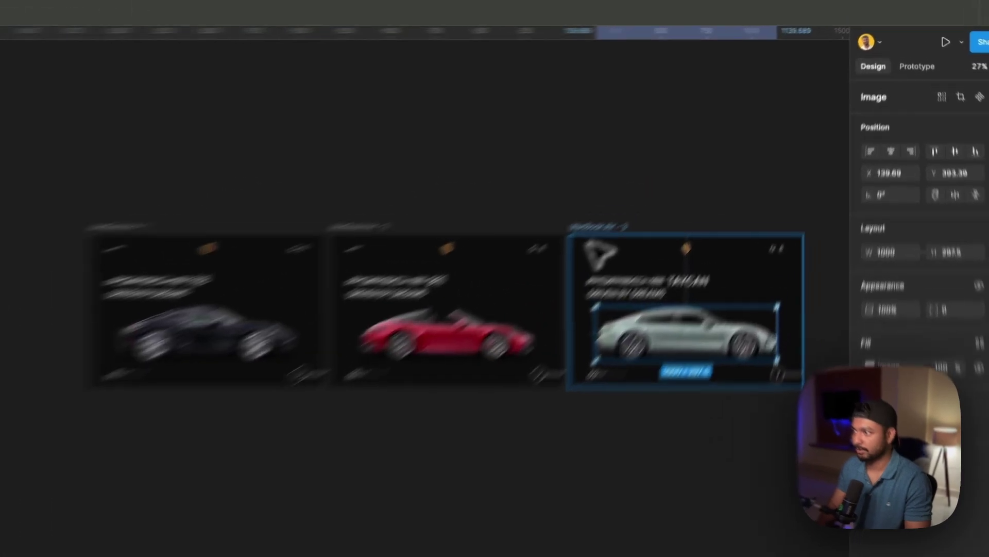
{"action": "left_click", "coordinate": [661, 155]}
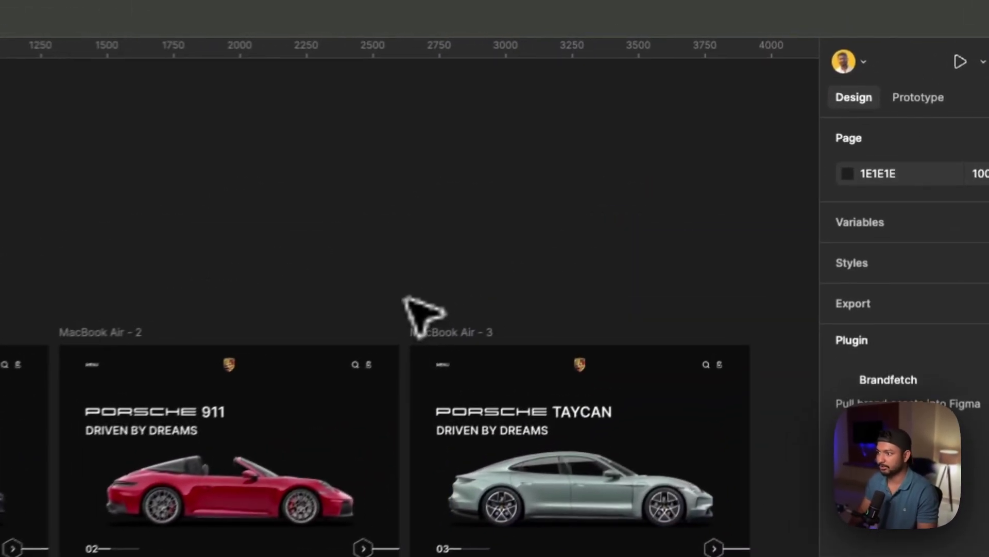
{"action": "left_click", "coordinate": [911, 101]}
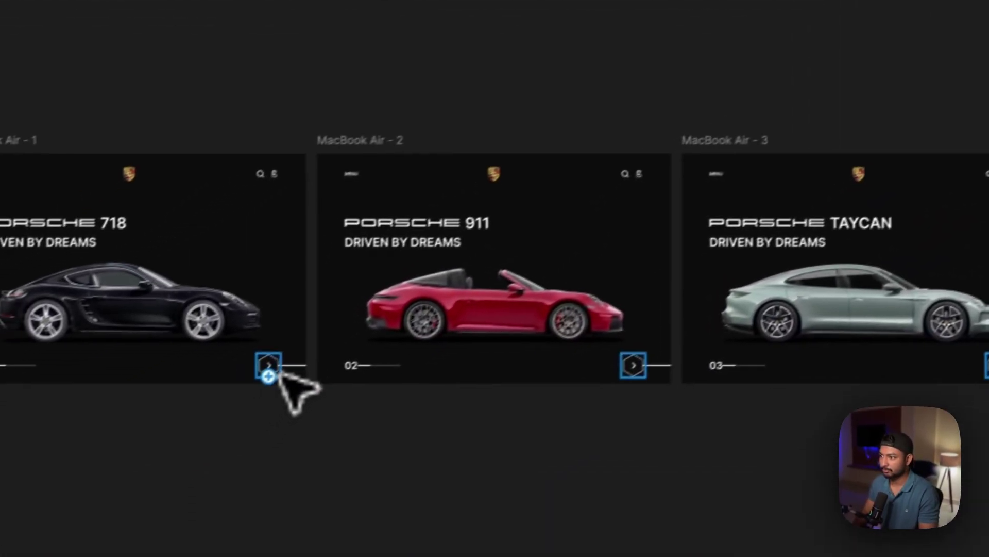
{"action": "left_click", "coordinate": [274, 368]}
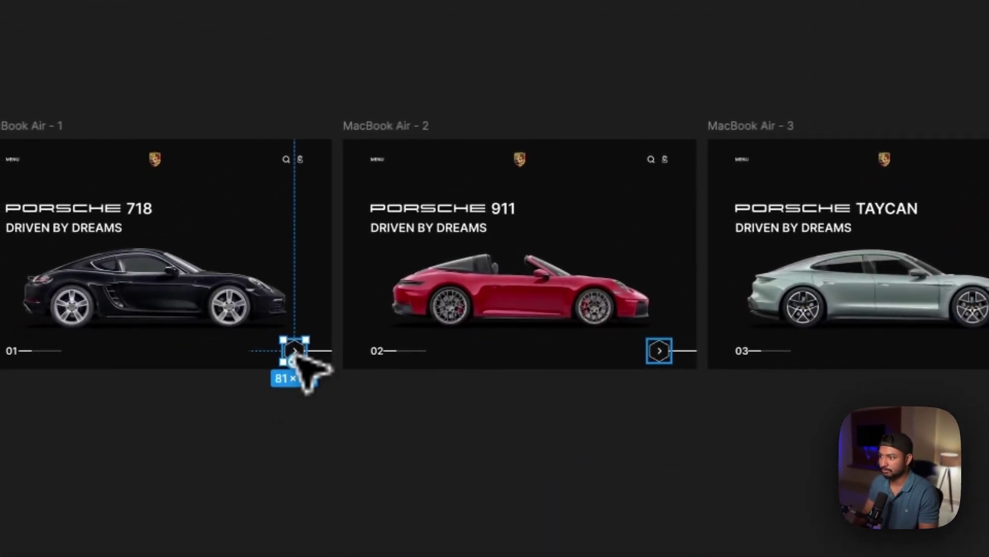
{"action": "left_click_drag", "start_coordinate": [280, 364], "coordinate": [329, 307]}
{"action": "left_click_drag", "start_coordinate": [372, 274], "coordinate": [373, 273]}
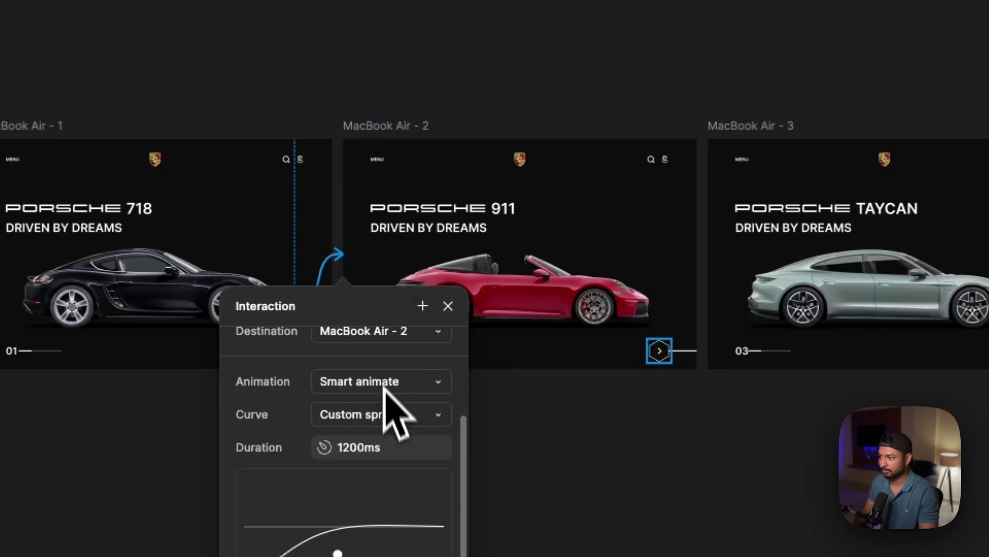
{"action": "scroll", "coordinate": [384, 396], "scroll_direction": "up", "scroll_amount": 3}
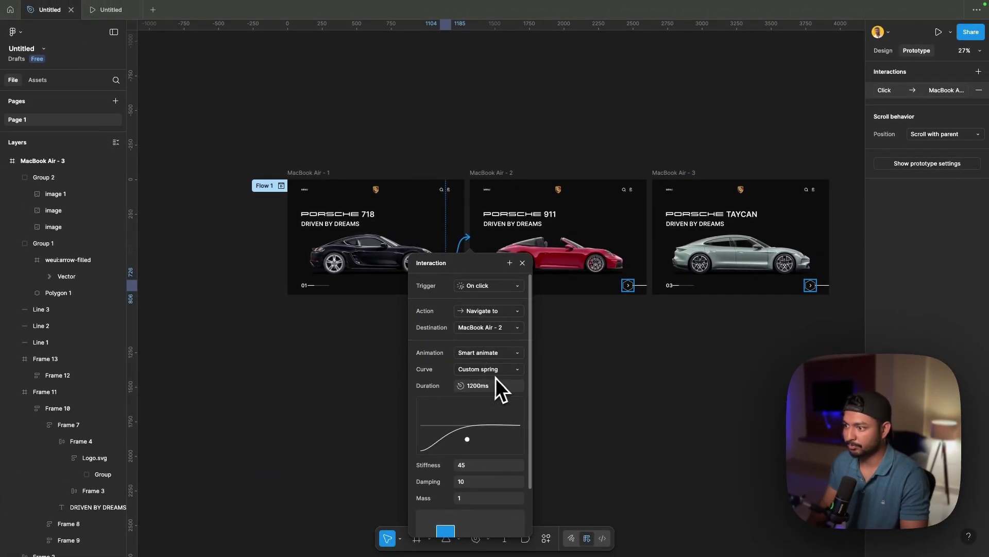
{"action": "scroll", "coordinate": [495, 378], "scroll_direction": "down", "scroll_amount": 2}
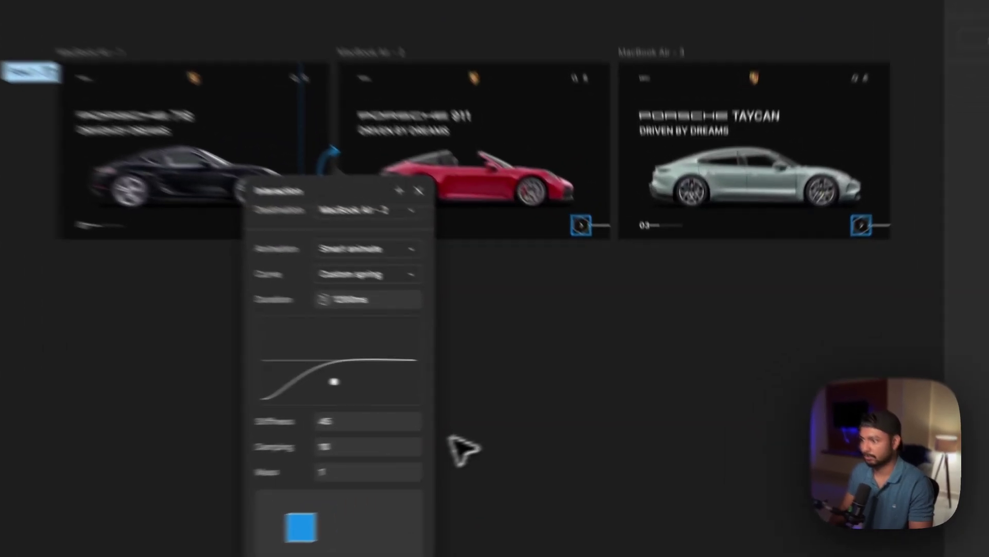
Step: Link the hexagon arrow in MacBook Air - 2 to the MacBook Air - 3 frame as a prototype interaction
{"action": "left_click", "coordinate": [581, 410]}
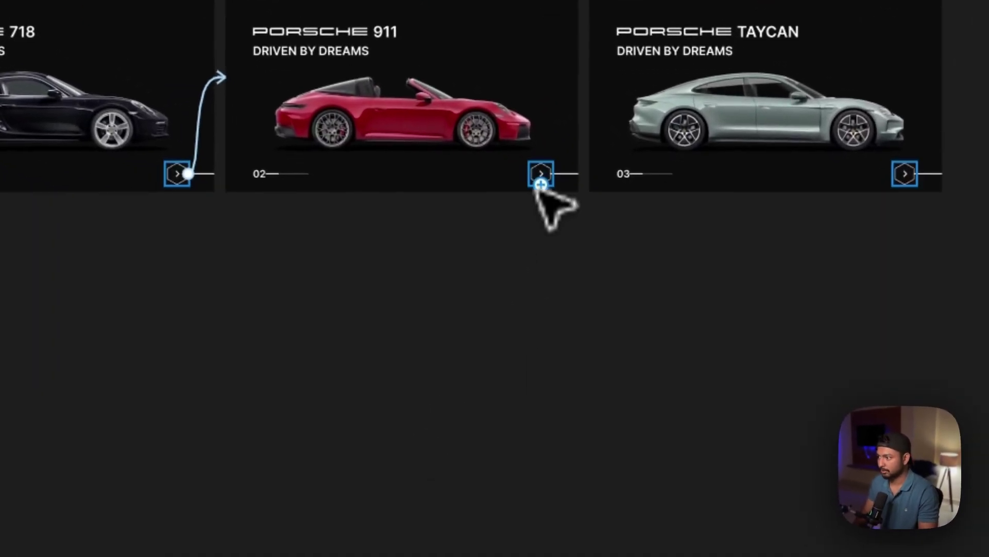
{"action": "left_click", "coordinate": [629, 286]}
{"action": "left_click_drag", "start_coordinate": [587, 135], "coordinate": [586, 77]}
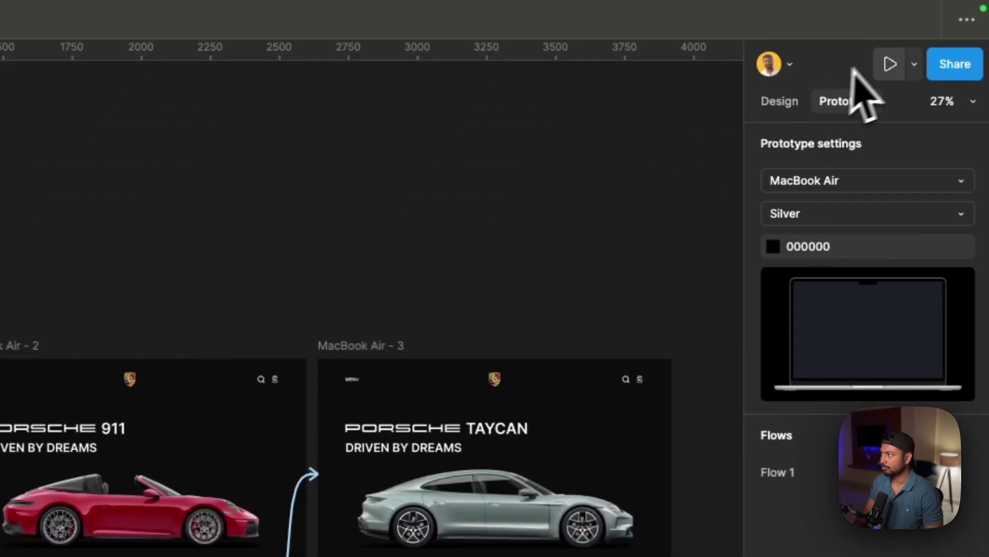